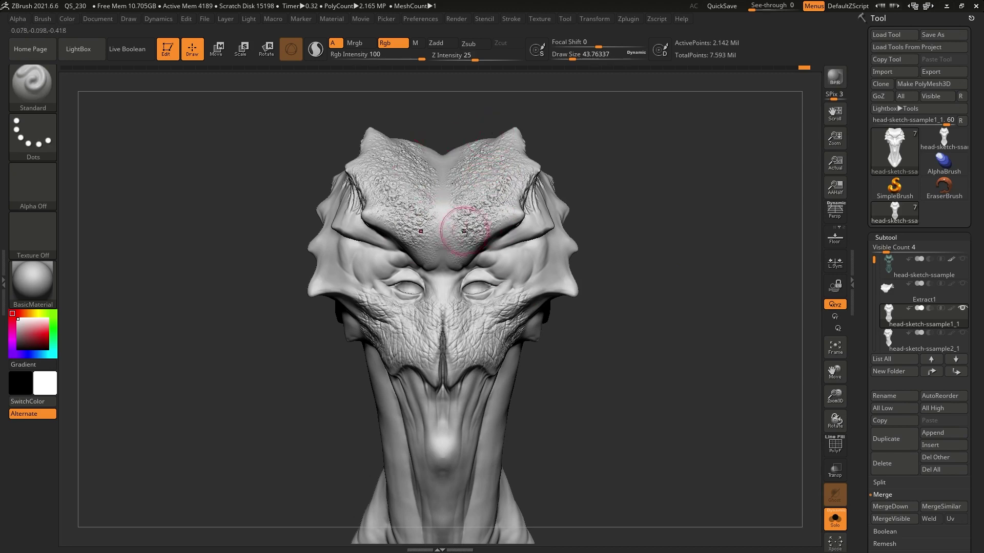
Make the single-subtool head-sketch-ssample1 the active tool in place of the multi-subtool creature head
right_click_drag(476, 202, 490, 226)
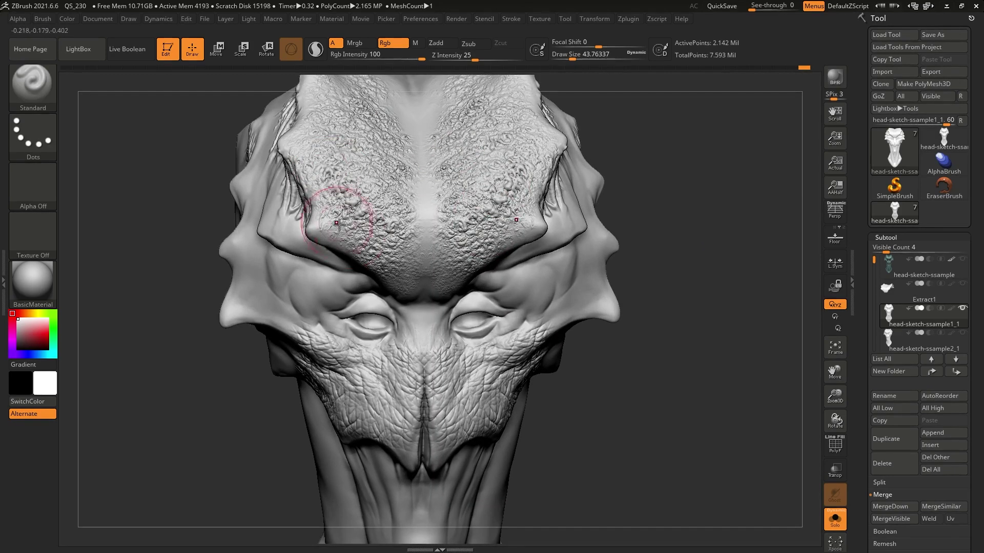
scroll(348, 174, "down", 4)
right_click_drag(655, 321, 665, 324)
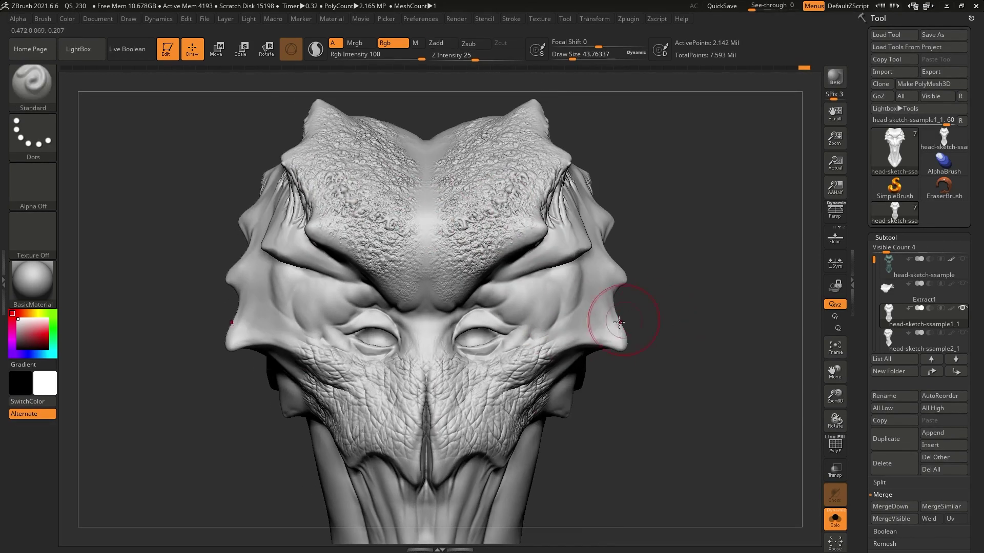
right_click_drag(474, 414, 476, 373)
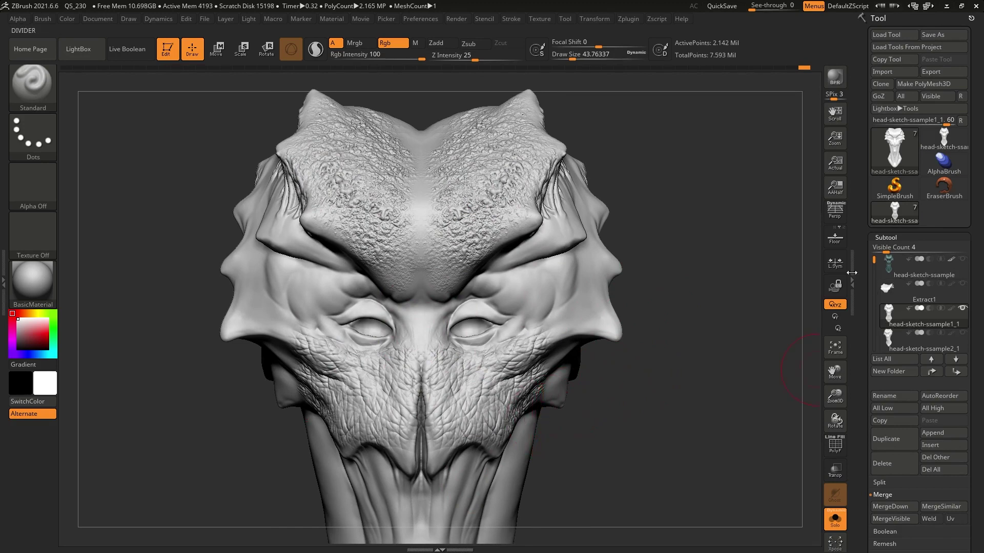
left_click(943, 137)
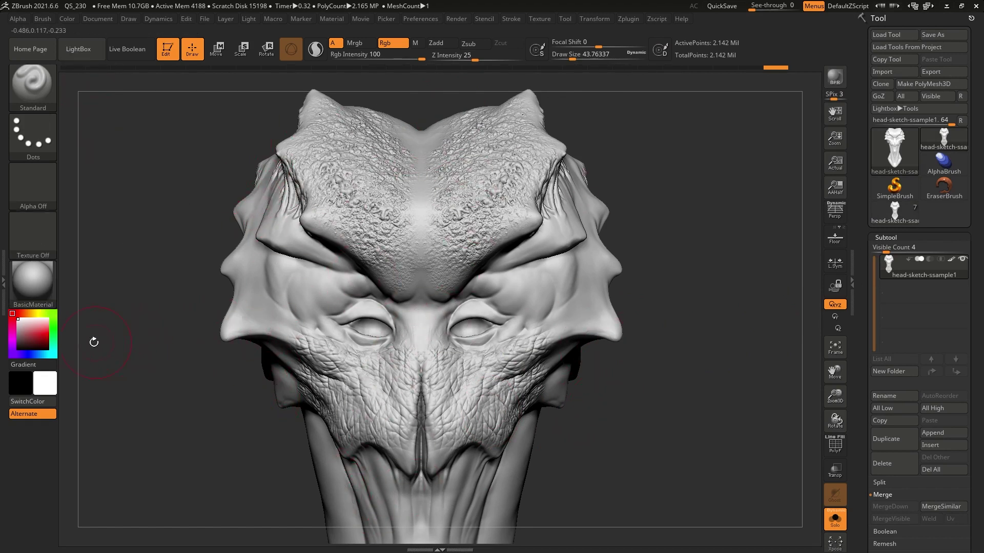
Try polypainting a red patch over the forehead and nose bridge with the Standard brush, and undo the stroke
left_click(67, 19)
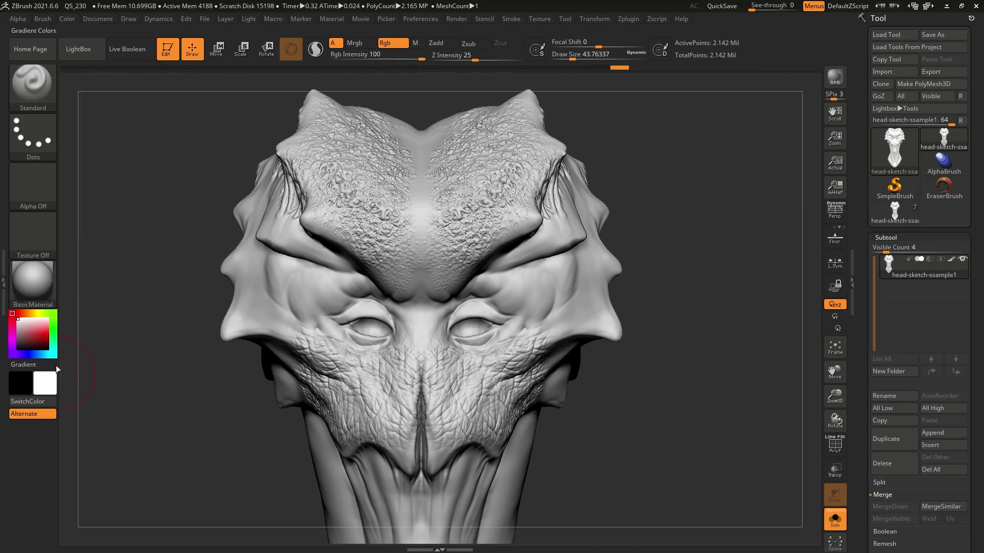
left_click_drag(634, 391, 593, 352)
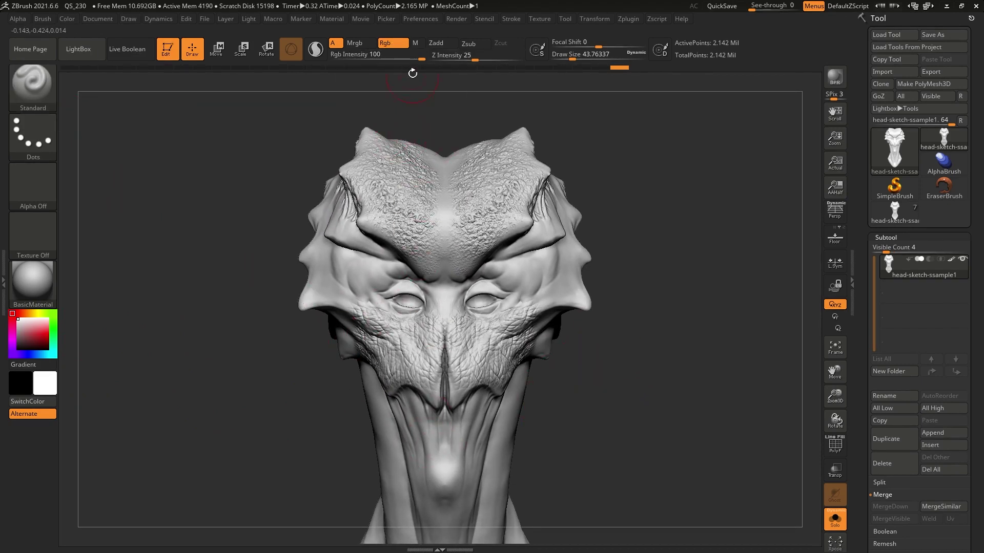
left_click(436, 43)
left_click(436, 43)
left_click_drag(39, 329, 47, 330)
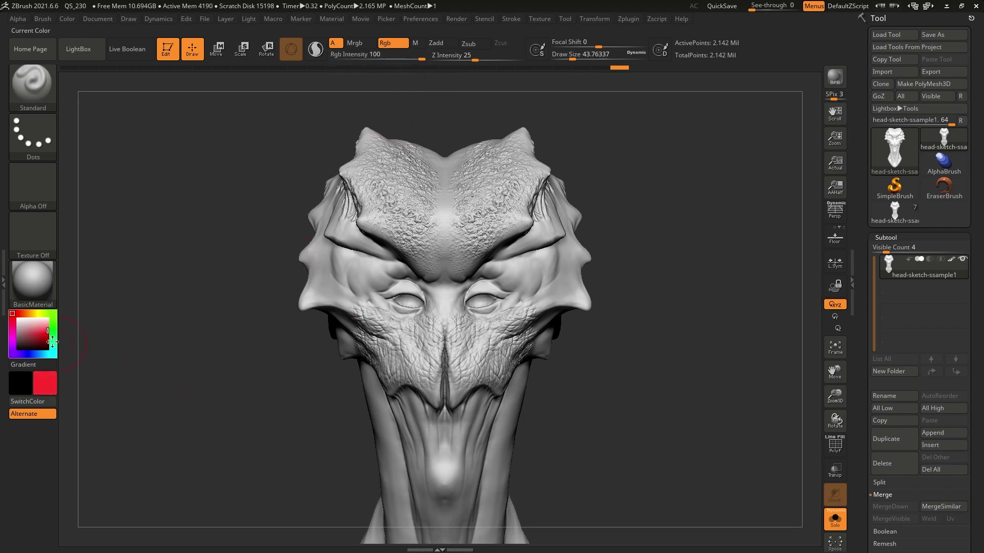
mouse_move(397, 195)
left_mouse_down()
mouse_move(433, 215)
mouse_move(465, 298)
left_mouse_up()
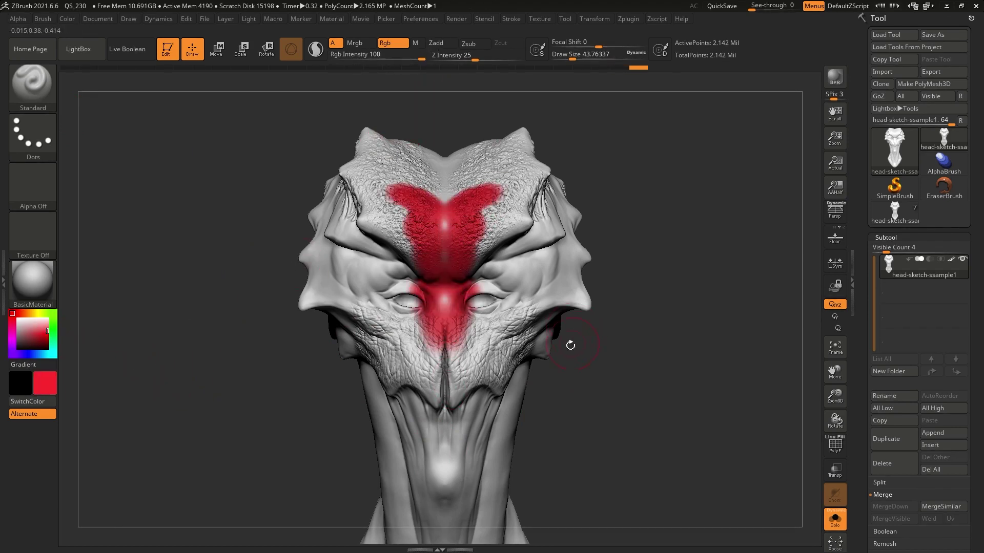
key("ctrl+z")
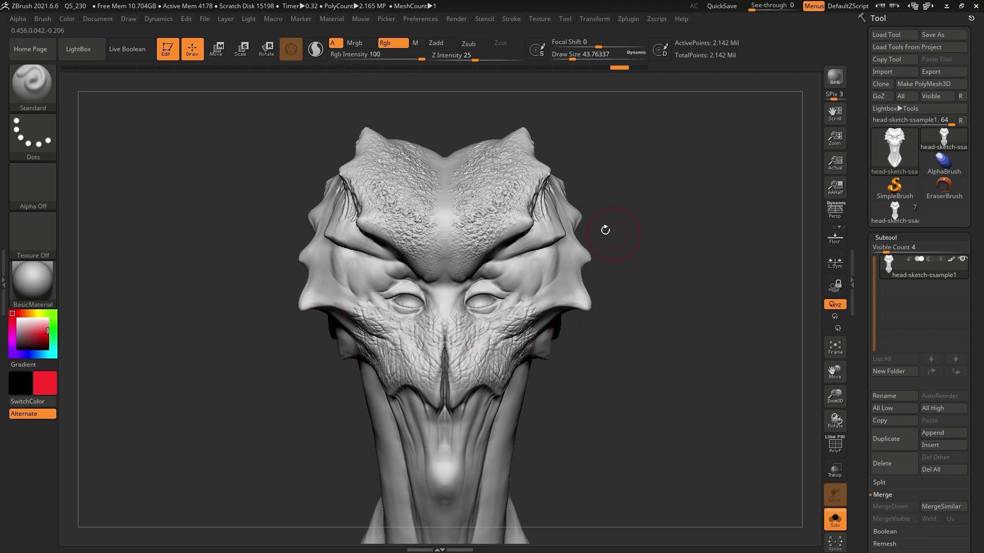
Mask the creature head by cavity using the custom masking tools
left_click_drag(662, 170, 652, 182)
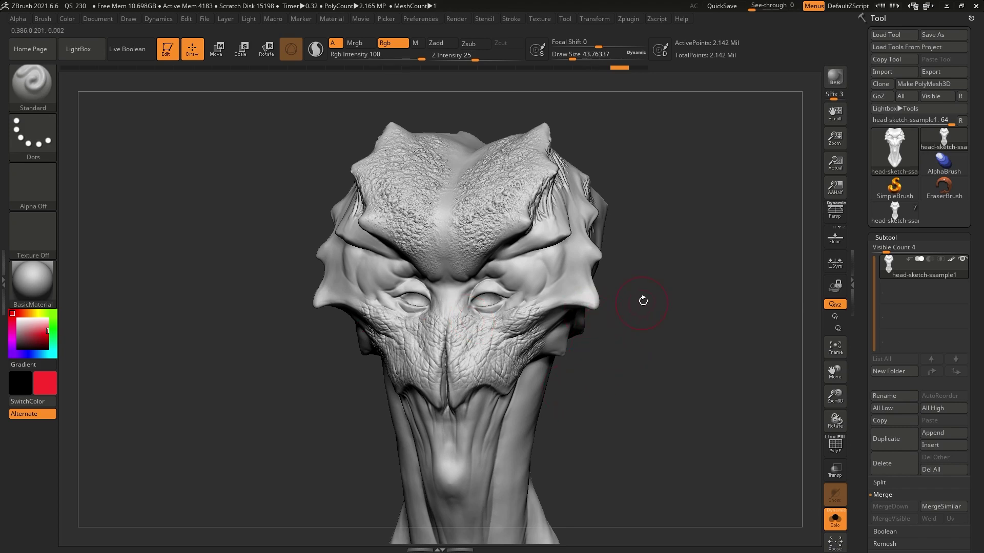
mouse_move(649, 298)
left_mouse_down("alt")
mouse_move(619, 267)
mouse_move(634, 264)
left_mouse_up("alt")
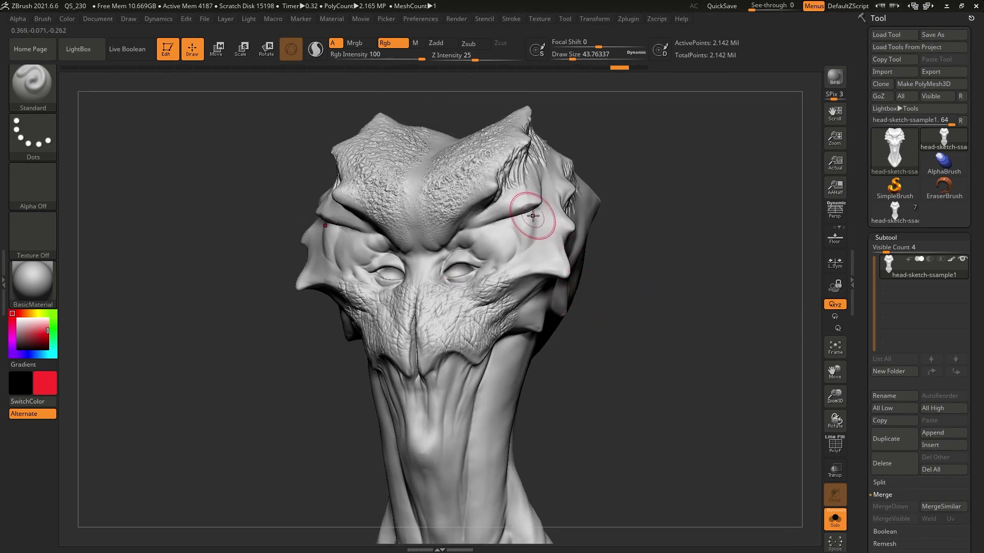
left_click_drag(658, 269, 648, 252)
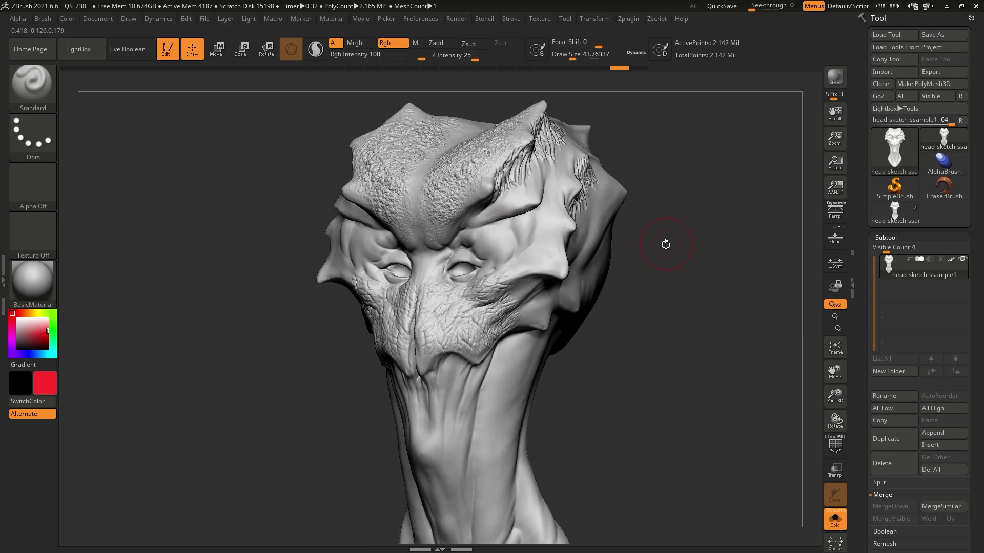
right_click(690, 189)
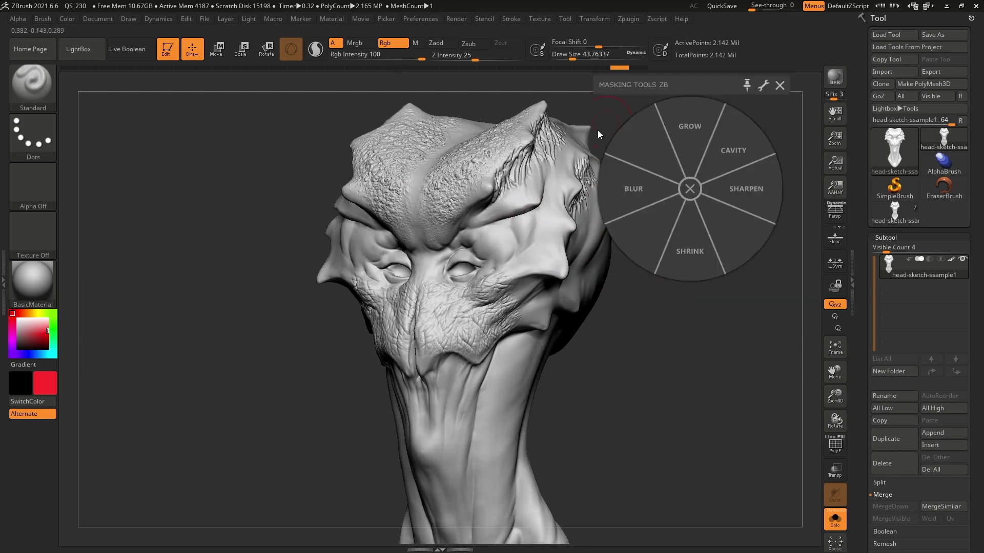
left_click(735, 158)
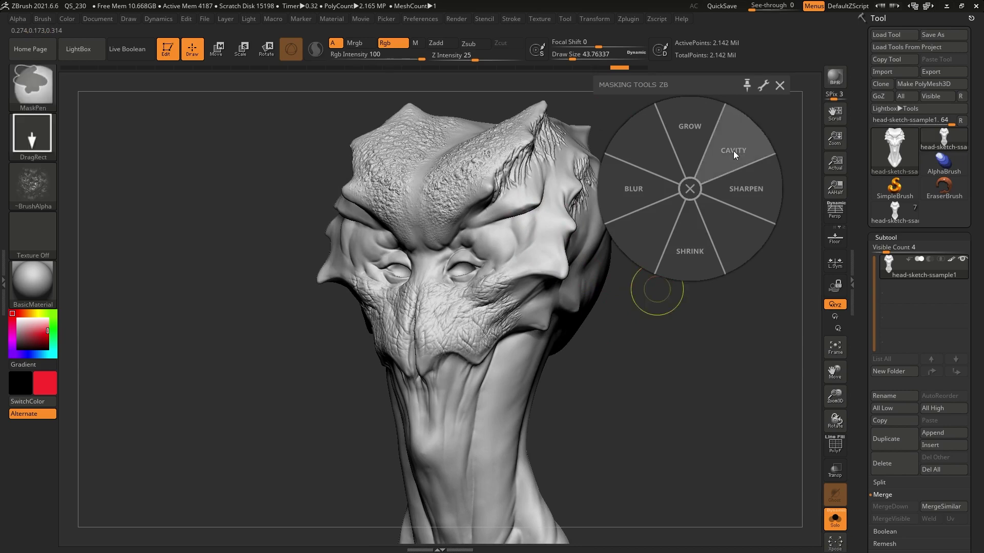
left_click(686, 187)
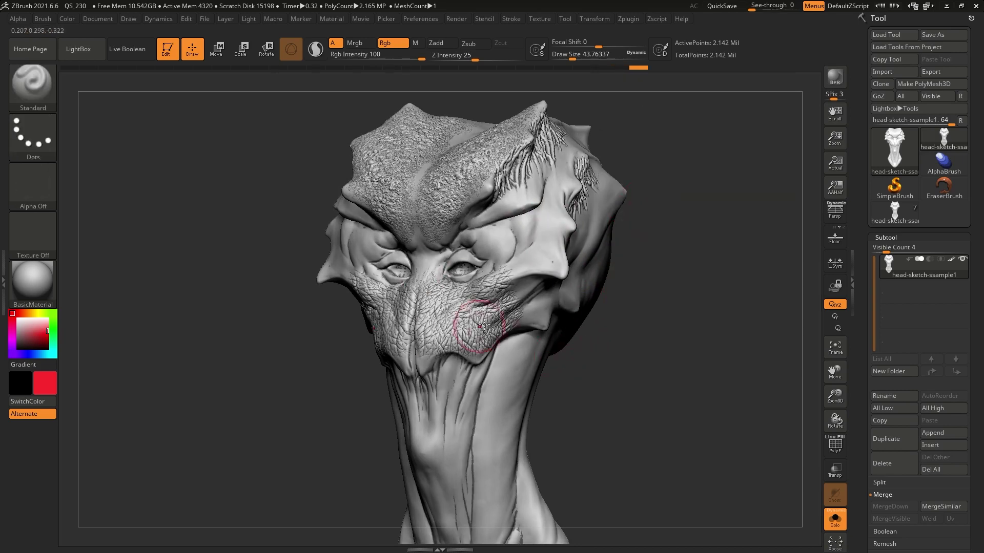
Examine the cavity mask in the facial creases up close, and clear the mask from the head
right_click_drag(482, 323, 523, 396, "ctrl")
left_click(540, 211, "ctrl")
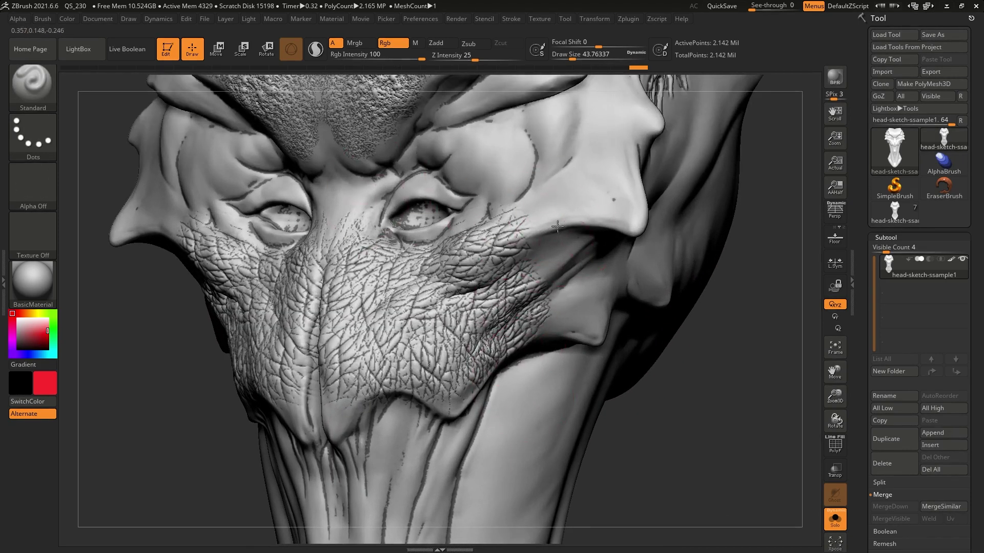
mouse_move(541, 239)
right_mouse_down("ctrl")
mouse_move(570, 193)
mouse_move(532, 230)
right_mouse_up("ctrl")
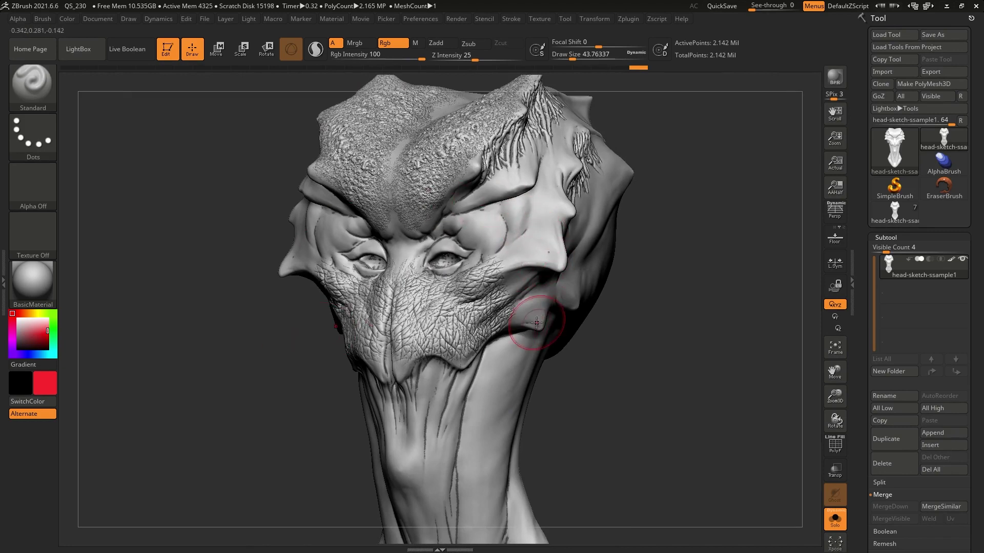
right_click_drag(568, 321, 600, 302)
key("space")
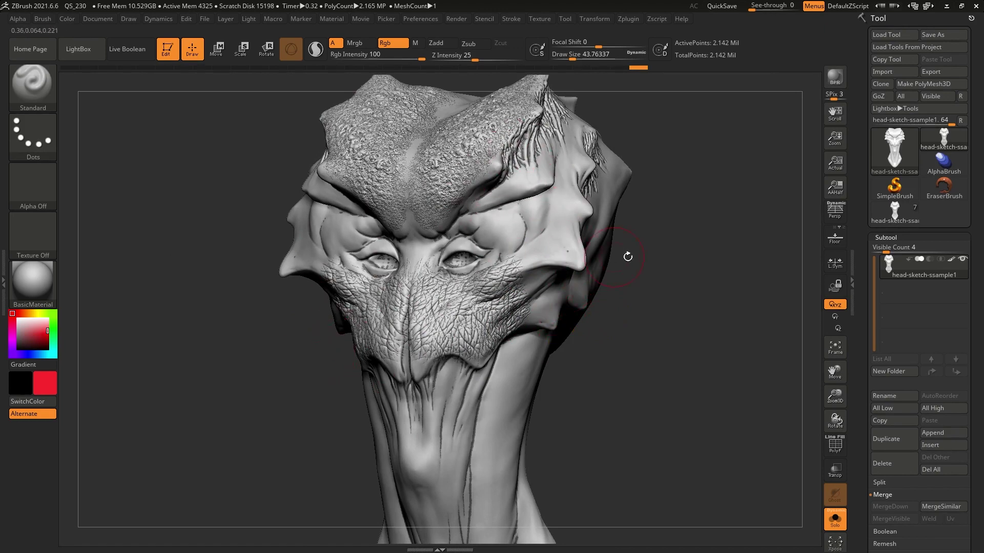
key("ctrl")
left_click_drag(655, 240, 640, 236, "ctrl")
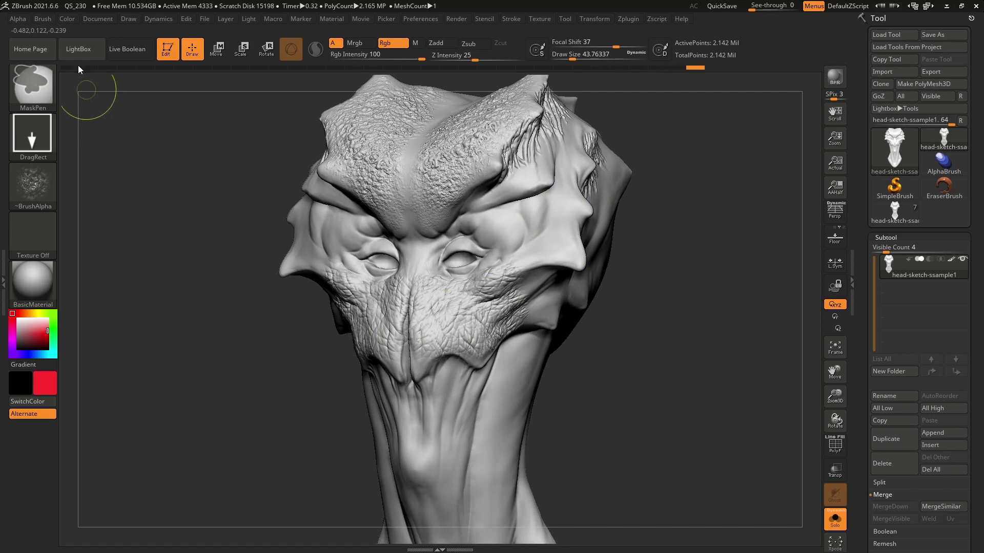
Reset the MaskPen brush to its defaults, and test it with a freehand mask on the face before clearing the mask
left_click(41, 20)
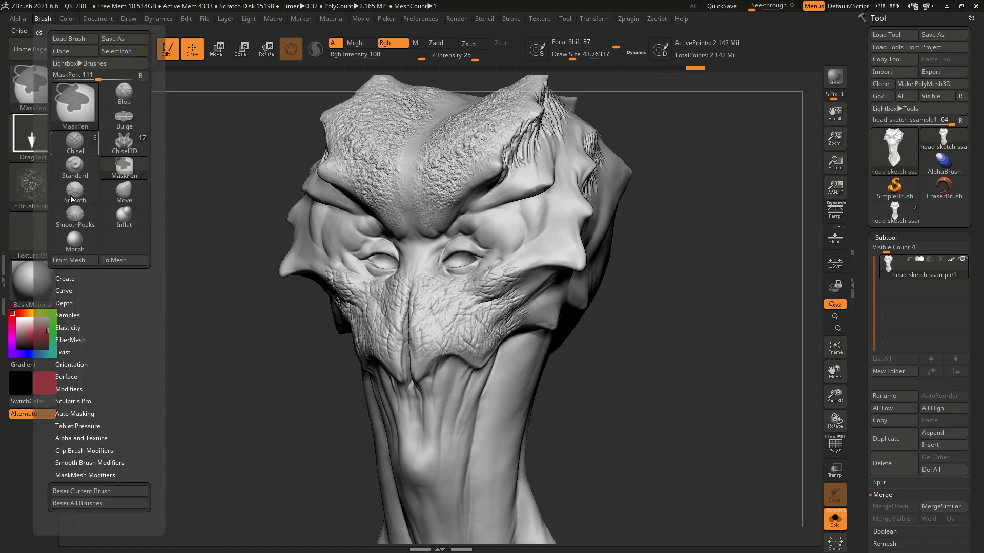
left_click(110, 490)
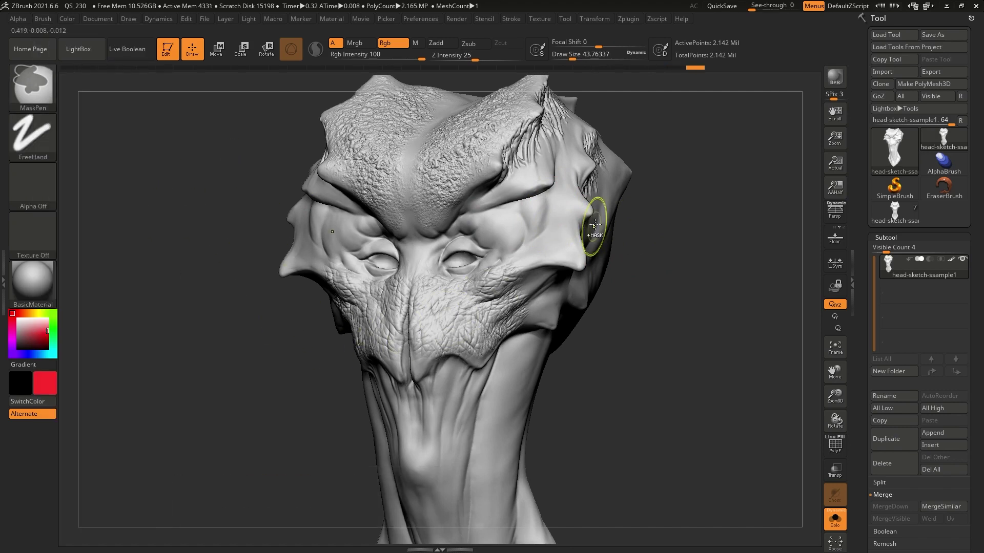
left_click_drag(558, 197, 504, 261, "ctrl")
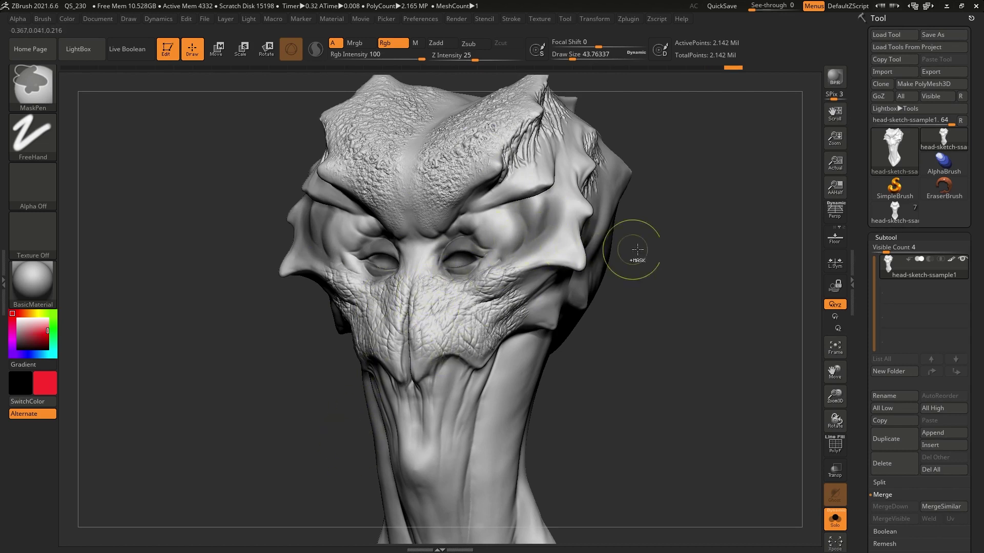
left_click_drag(653, 256, 647, 328, "ctrl")
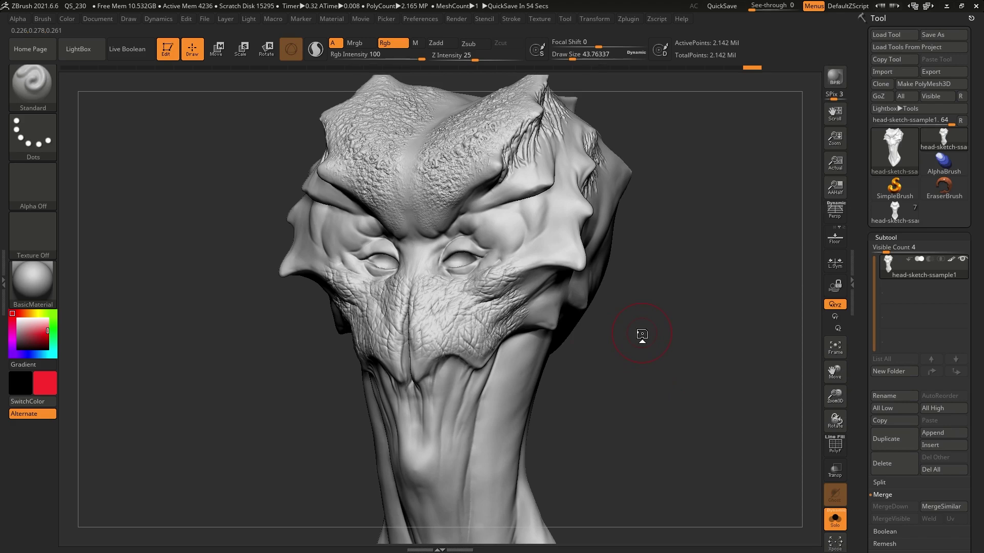
Check the head's Layers settings and expand the tool's Masking options
scroll(863, 116, "down", 15)
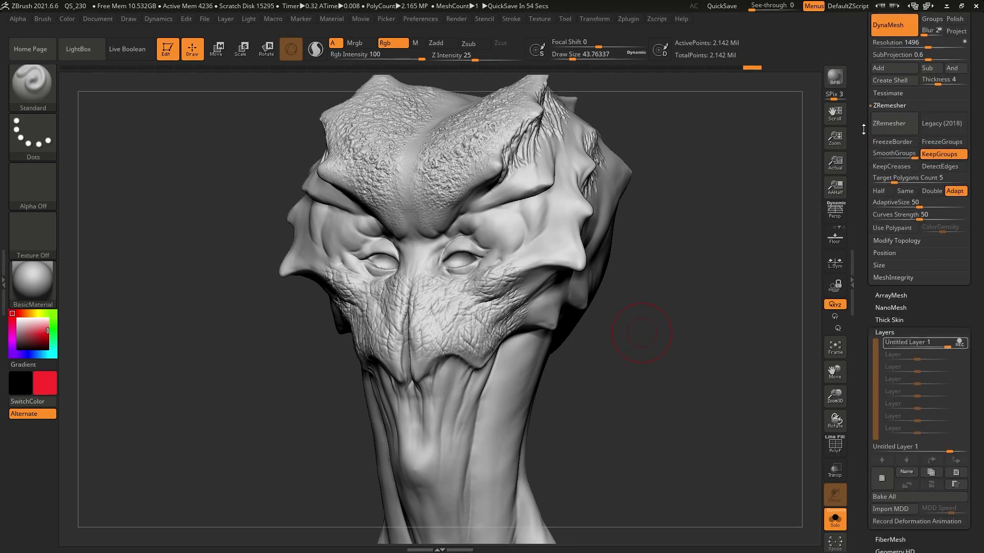
left_click(894, 191)
scroll(894, 179, "down", 1)
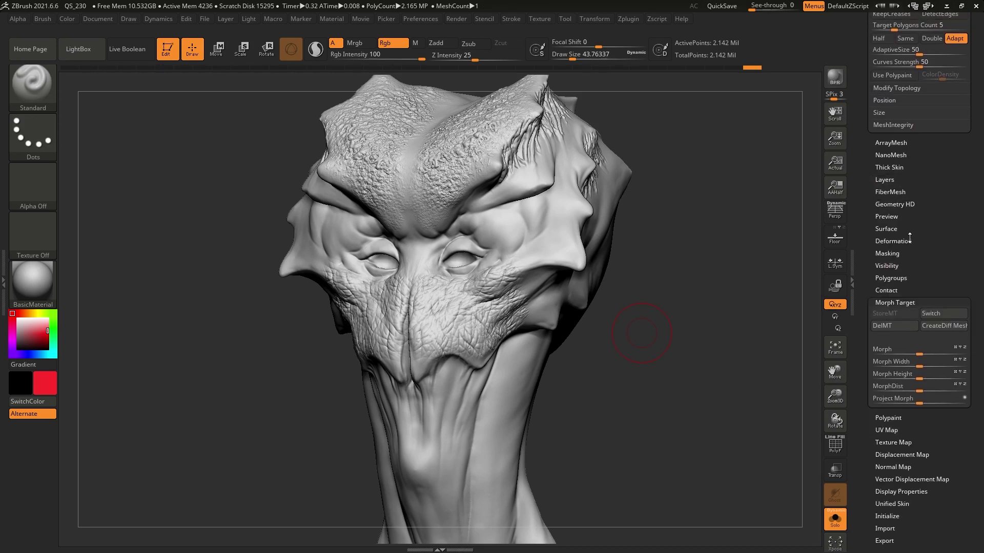
left_click(894, 179)
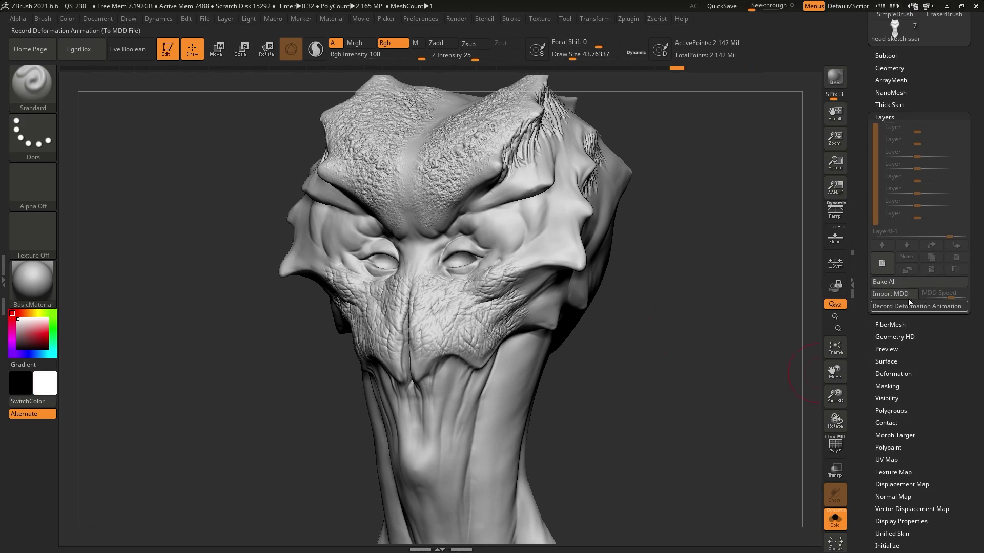
left_click(886, 117)
left_click_drag(917, 211, 905, 198)
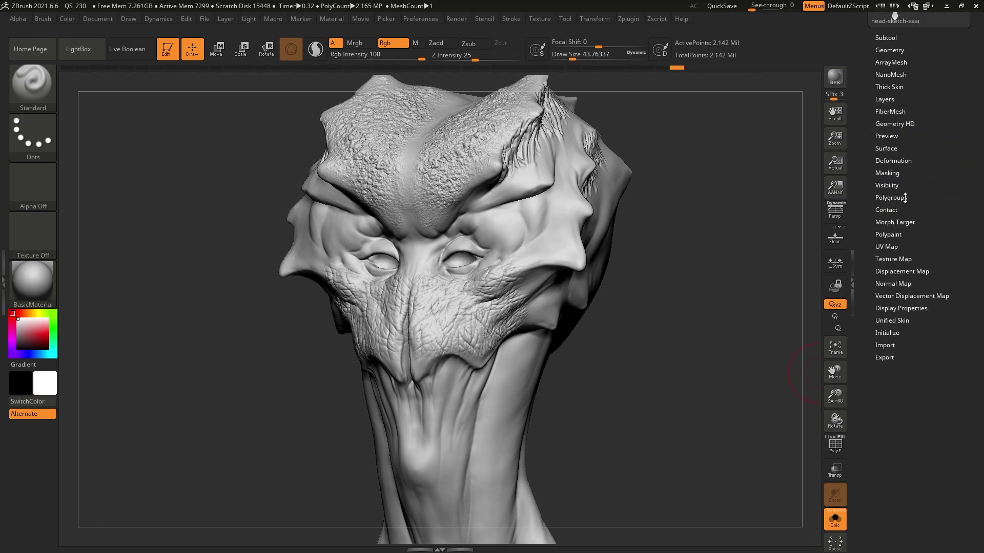
left_click(904, 172)
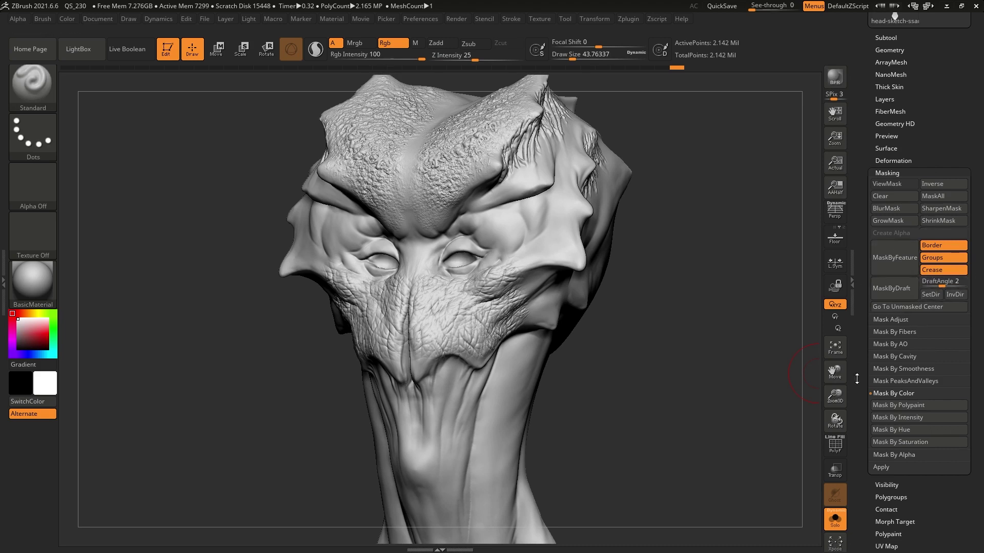
Apply Mask By Cavity to the head and view the masked creases from the side
left_click_drag(661, 218, 668, 226)
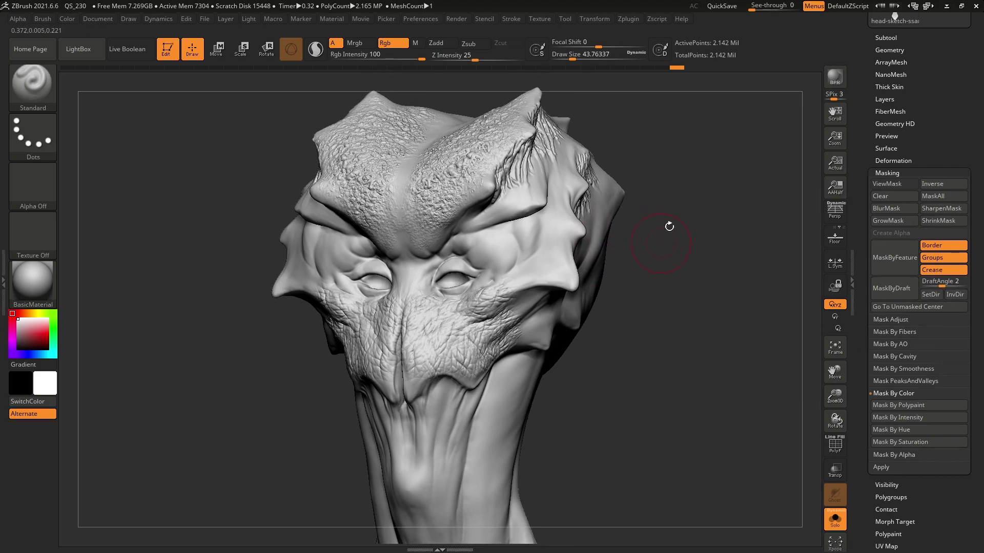
scroll(975, 306, "down", 1)
scroll(975, 306, "down", 3)
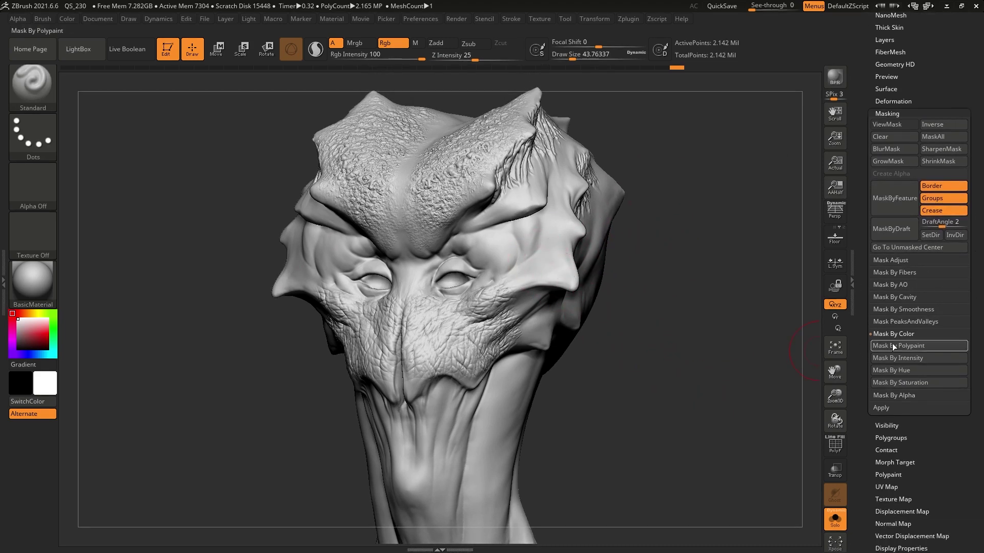
left_click(896, 297)
left_click(905, 309)
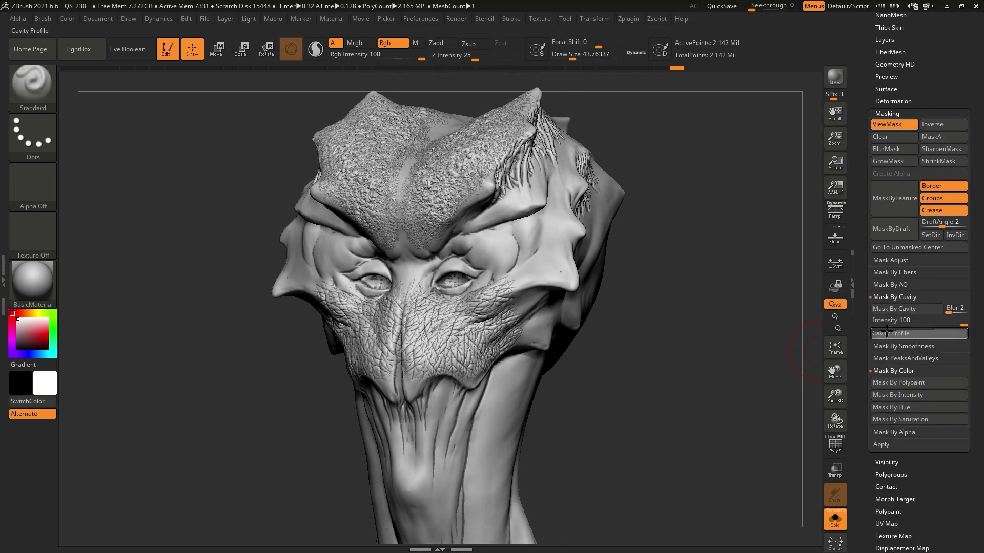
left_click_drag(671, 246, 602, 259)
right_click_drag(595, 221, 648, 296)
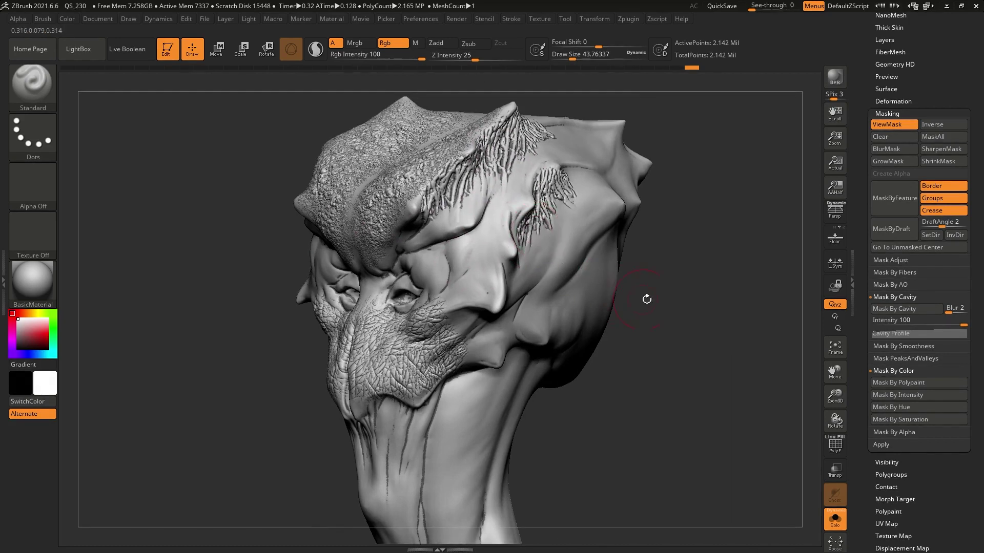
Remove the cavity mask and mask the head with Mask PeaksAndValleys instead
key("ctrl+h")
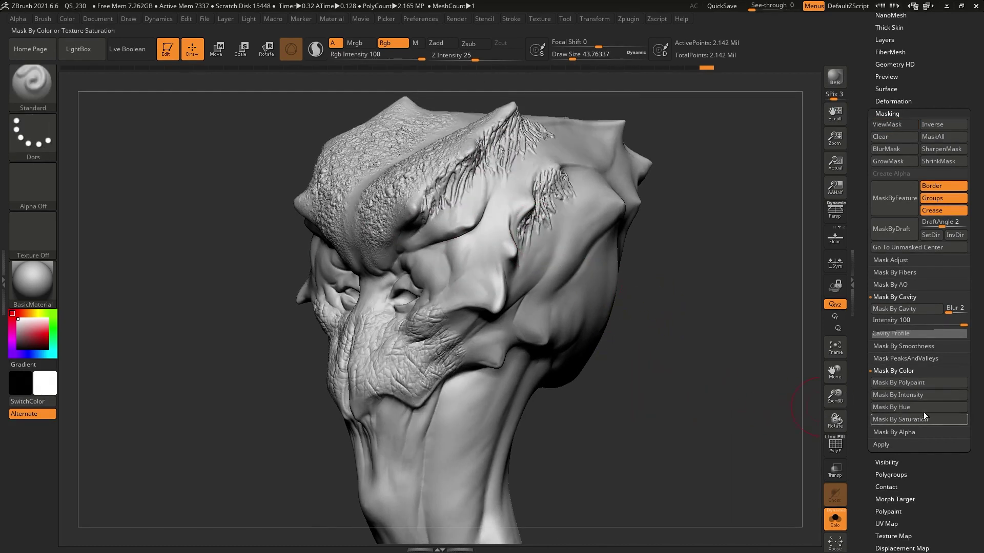
left_click(921, 351, "shift")
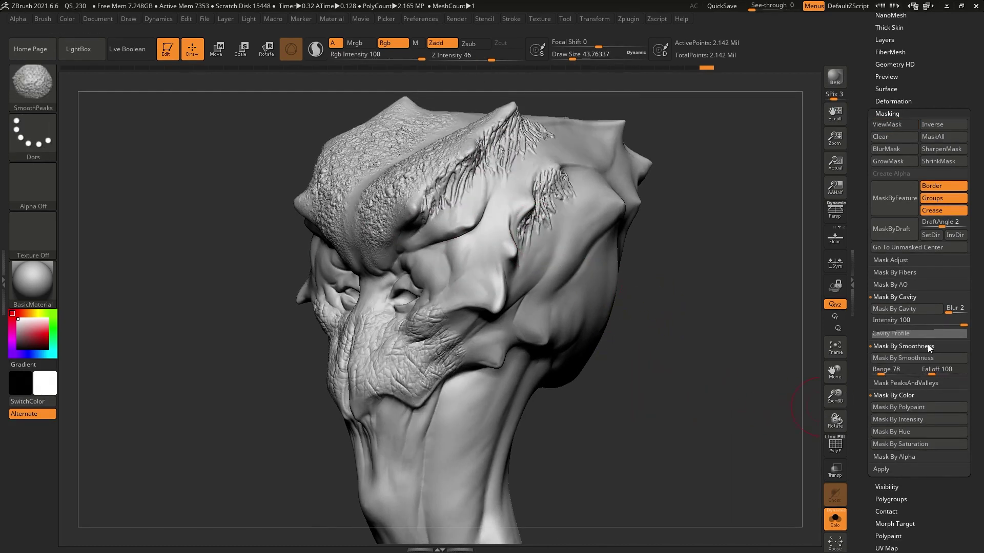
left_click(921, 384, "shift")
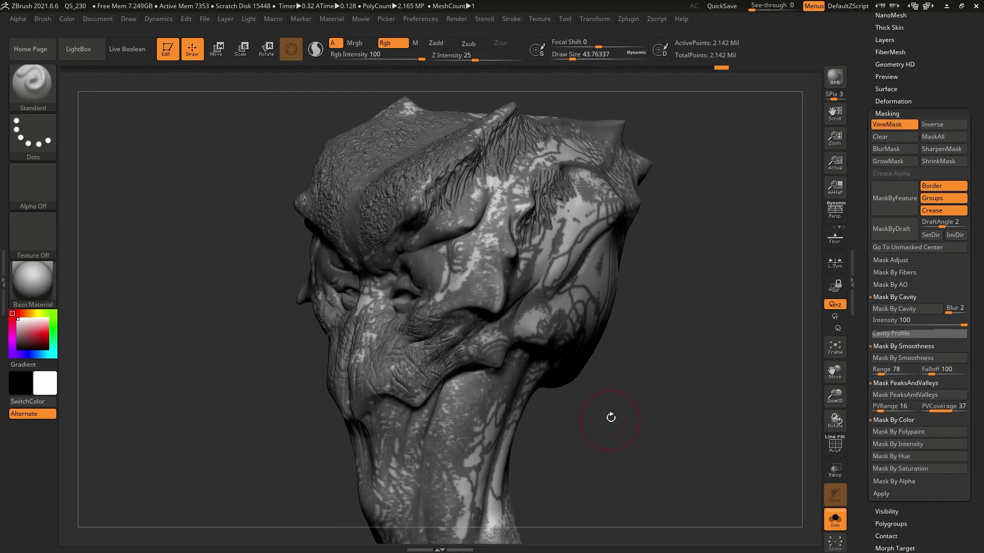
View the PeaksAndValleys mask from the front, clear it, and mask the head by smoothness instead
right_click_drag(479, 205, 556, 218)
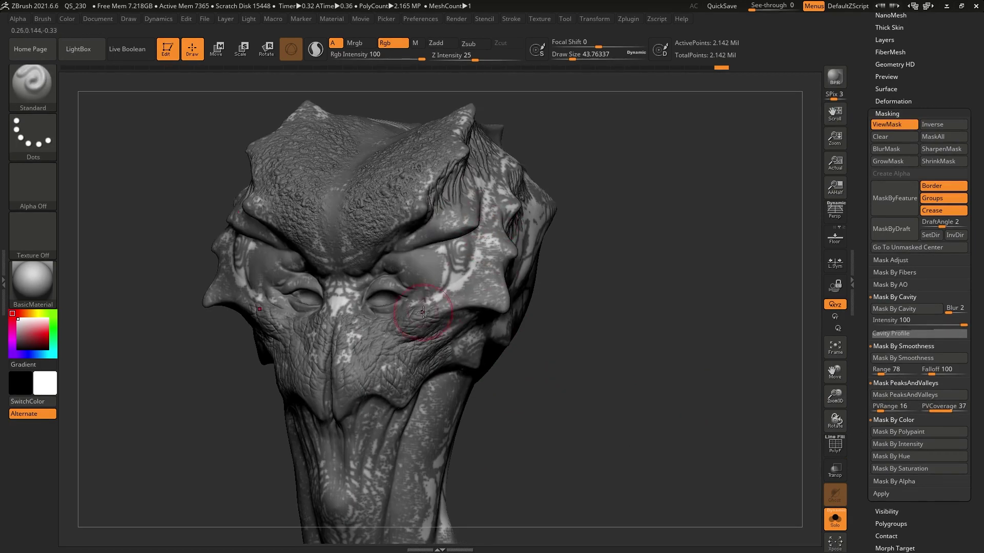
right_click_drag(410, 310, 407, 239)
key("ctrl+h")
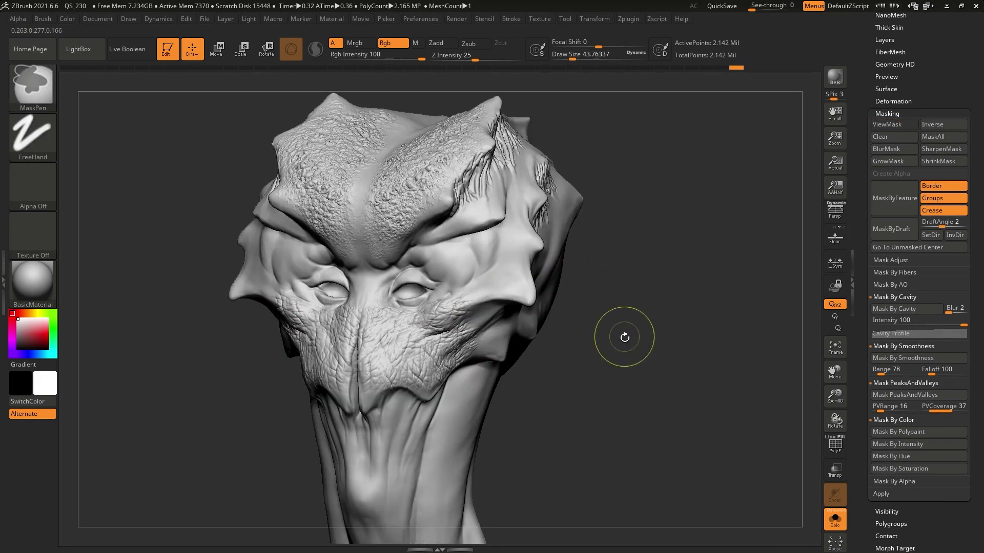
key("ctrl+h")
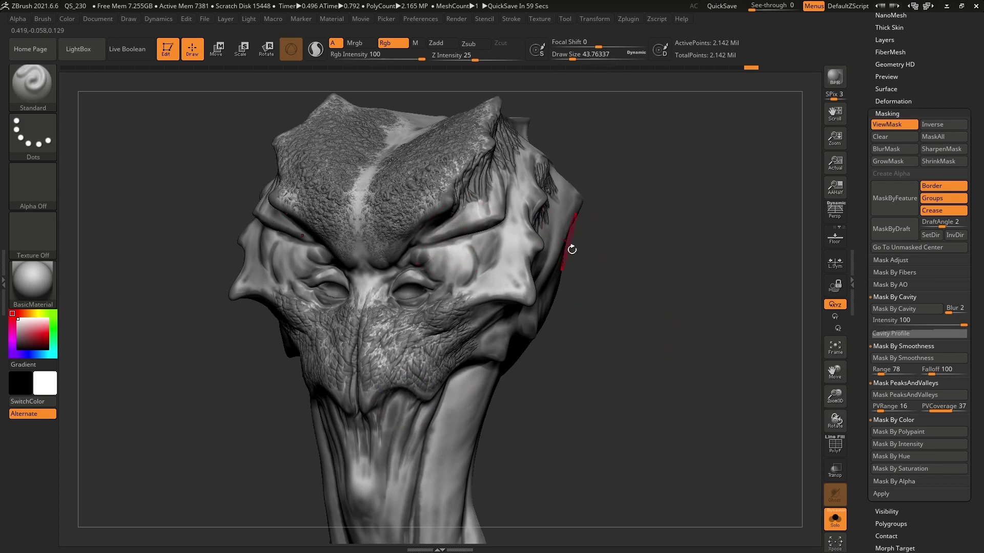
Replace the smoothness mask with Mask By Cavity on the head, view it, and clear the mask
left_click(910, 311)
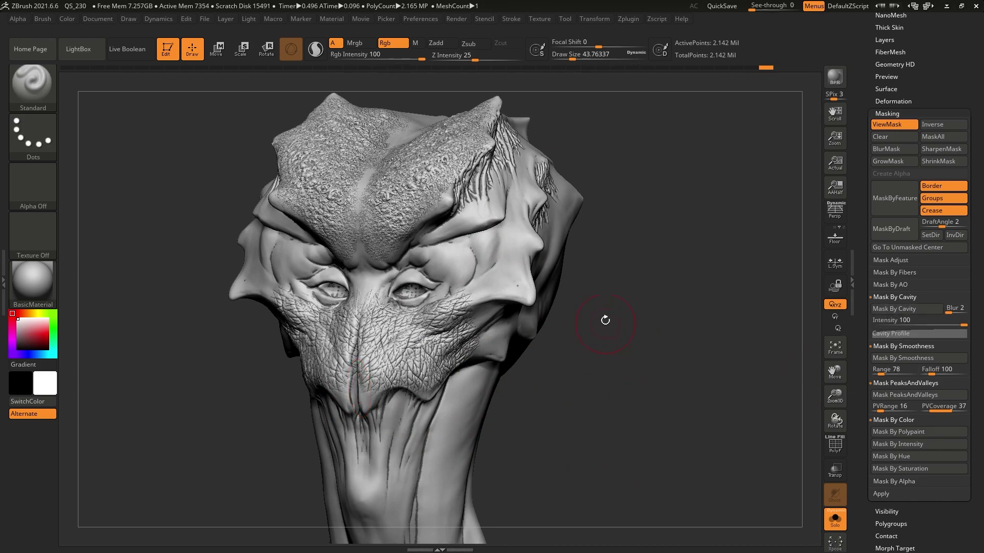
left_click_drag(615, 268, 605, 270)
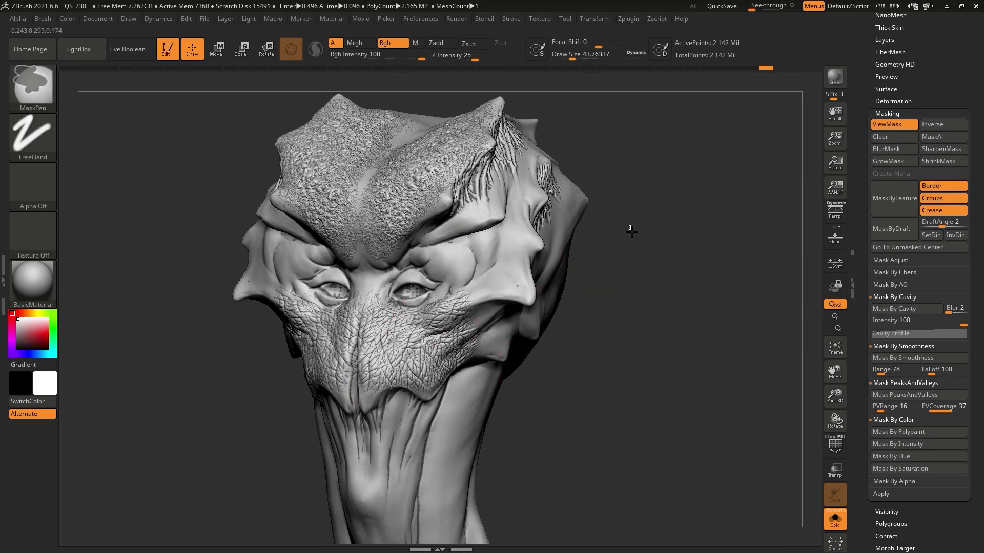
key("ctrl+h")
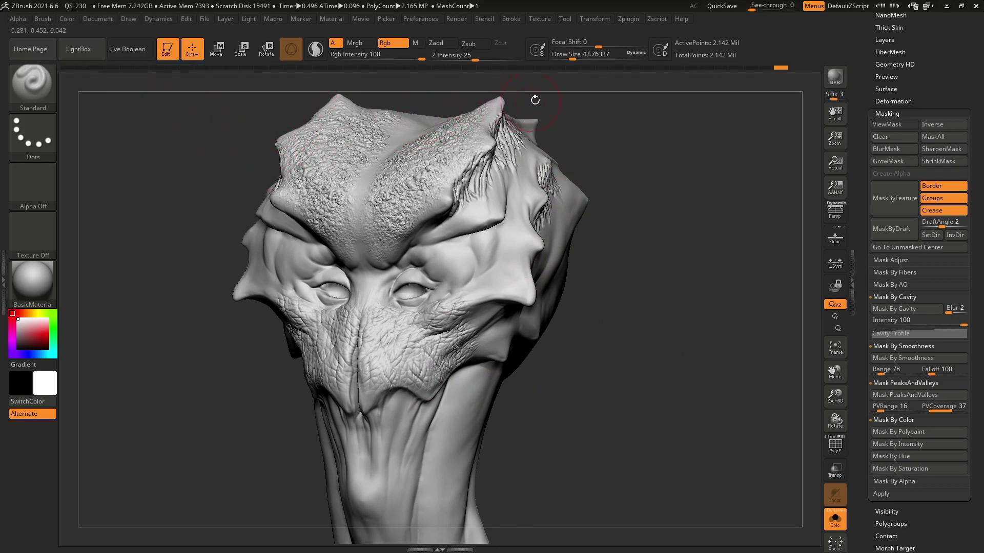
Dock the Zplugin palette in an empty side tray and compute an Ambient Occlusion mask for the head
left_click(625, 19)
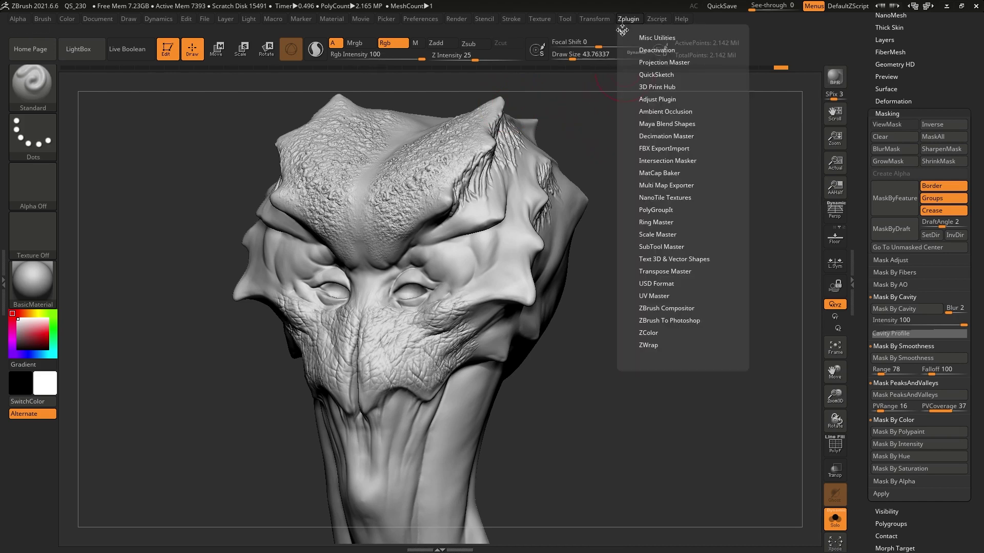
left_click(4, 172)
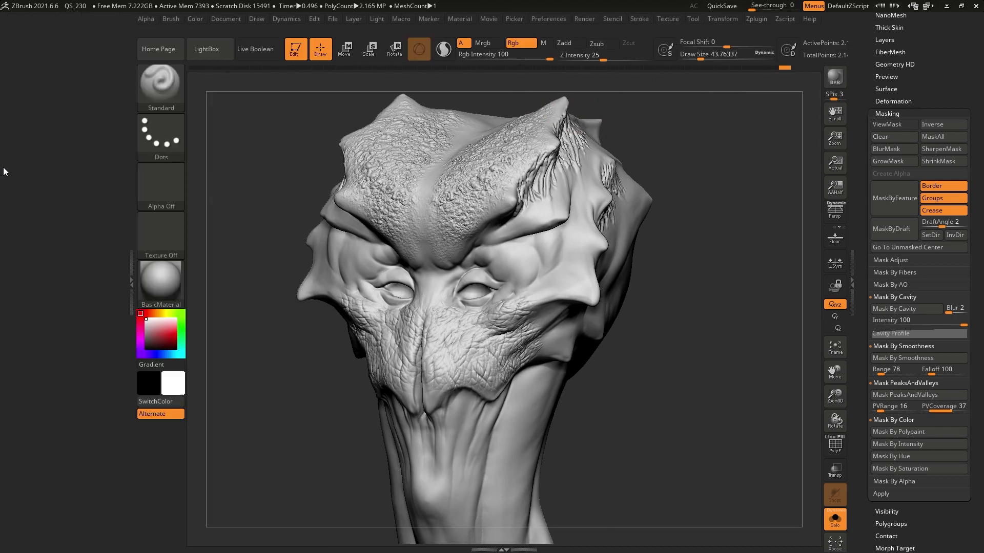
left_click(754, 18)
left_click_drag(749, 30, 47, 90)
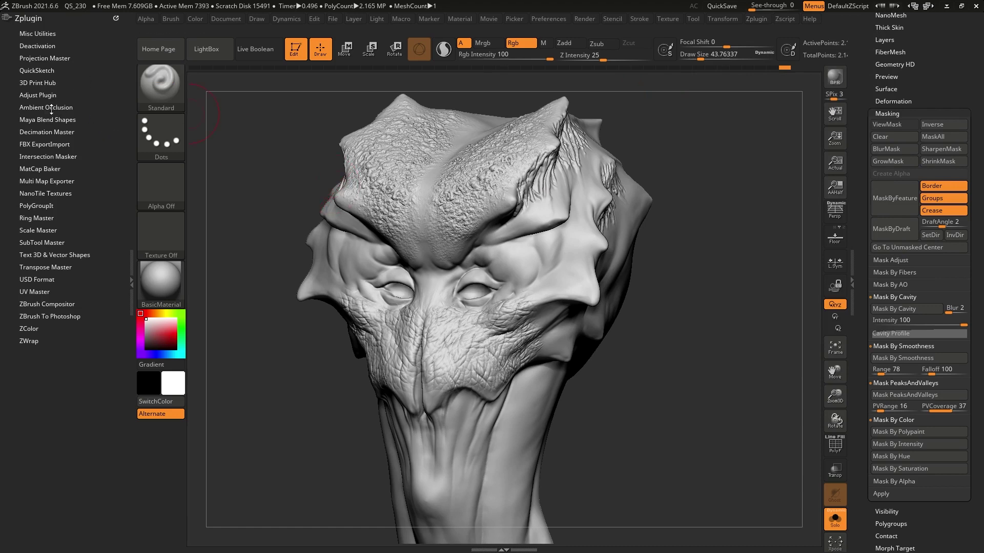
left_click(51, 108)
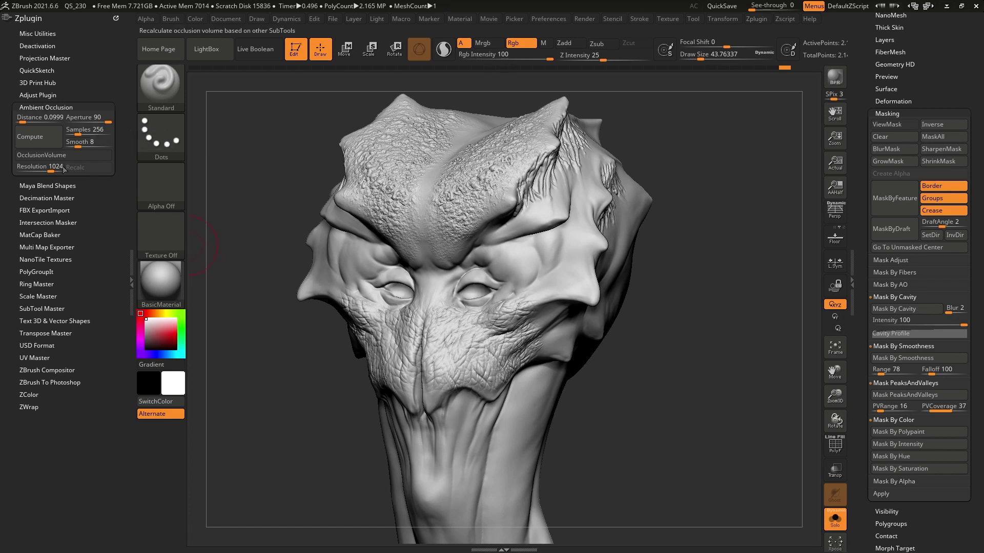
left_click(41, 135)
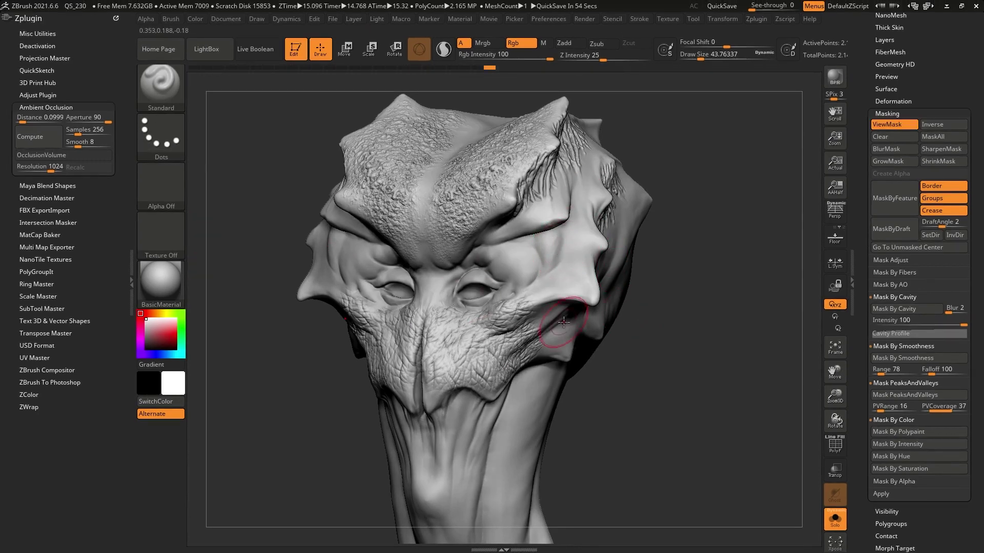
Dock the Render palette above the Tool palette and switch the render mode to Flat
scroll(885, 82, "up", 5)
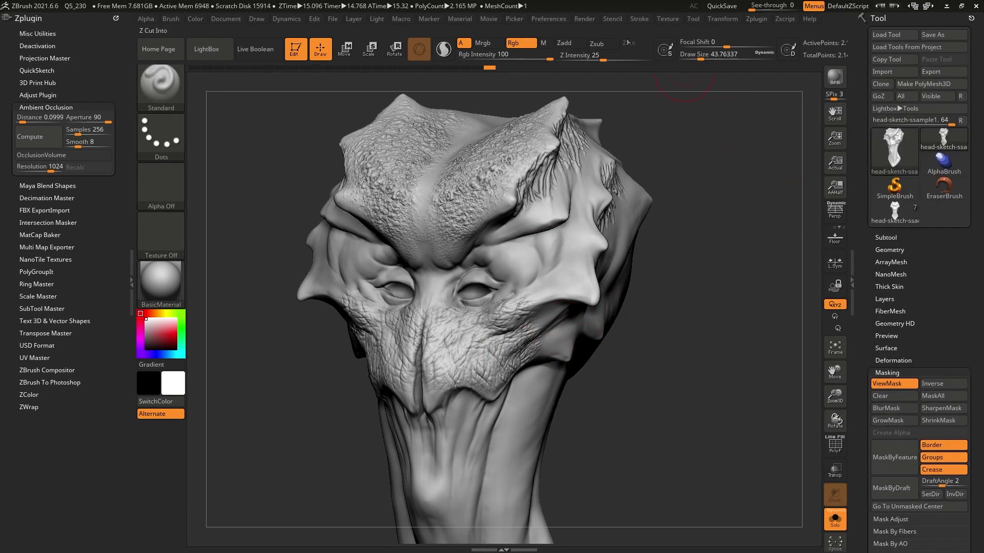
left_click(585, 20)
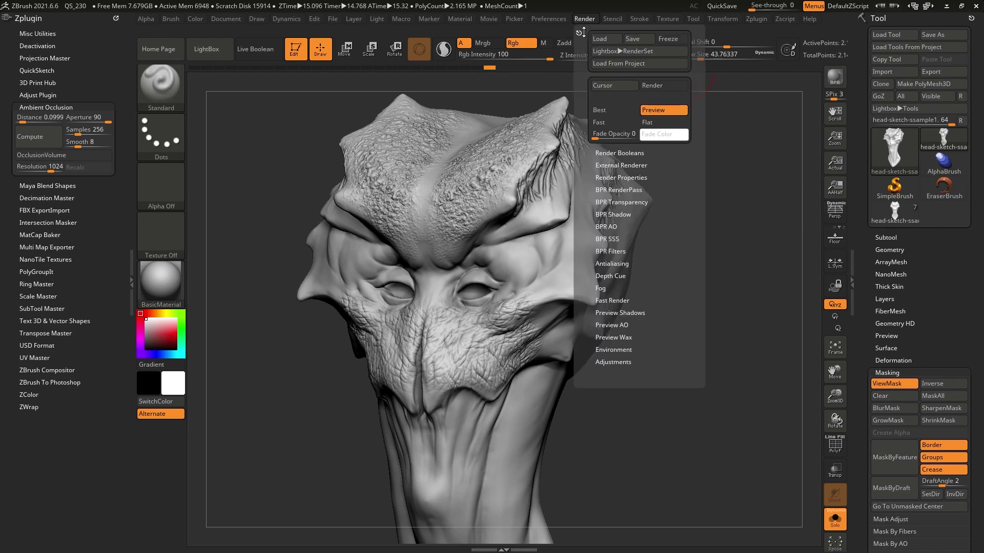
left_click_drag(577, 26, 879, 18)
left_click(879, 19)
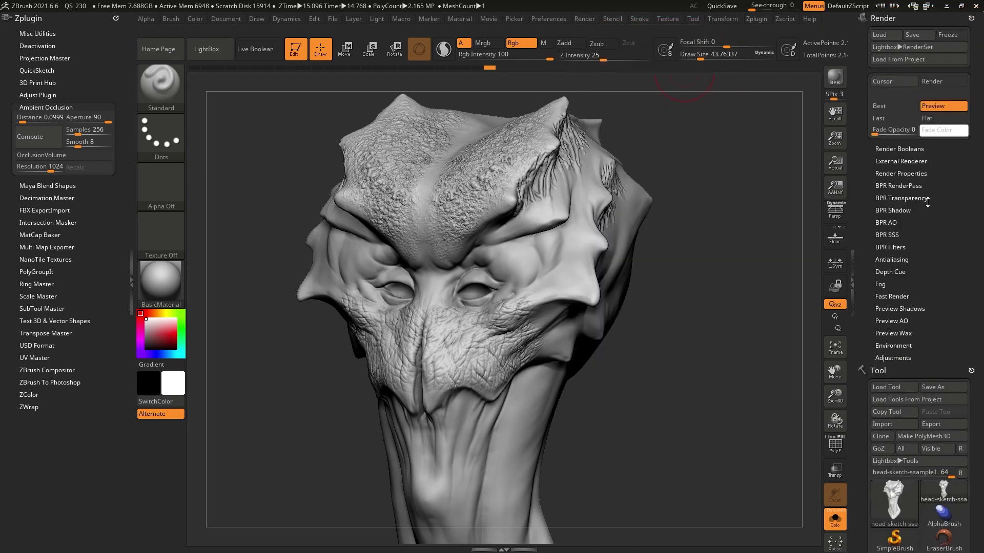
left_click(943, 119)
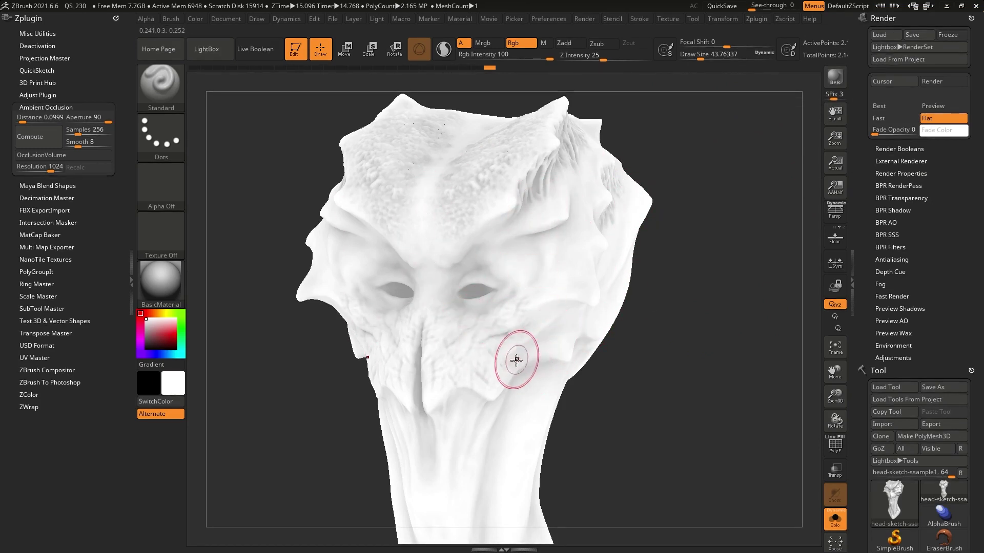
Examine the ambient occlusion mask on the whole head and neck from several angles
mouse_move(670, 385)
left_mouse_down()
mouse_move(685, 377)
mouse_move(691, 388)
mouse_move(668, 372)
left_mouse_up()
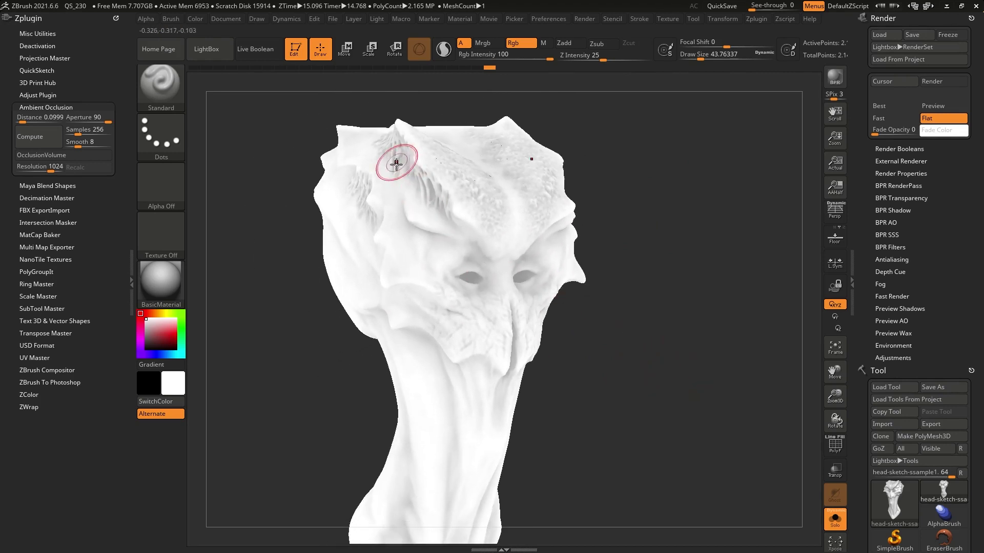
left_click_drag(625, 334, 712, 363, "alt")
key("f")
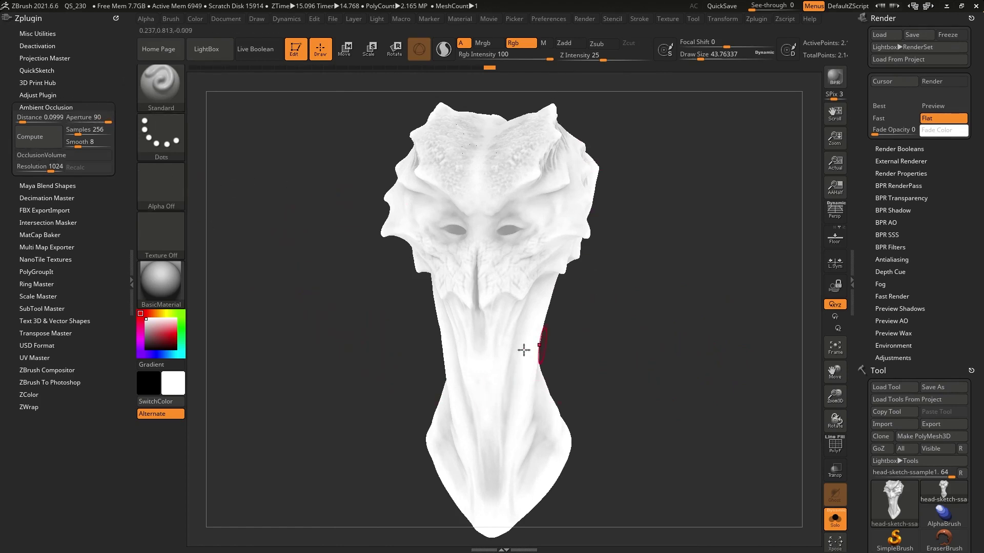
left_click_drag(659, 285, 615, 259)
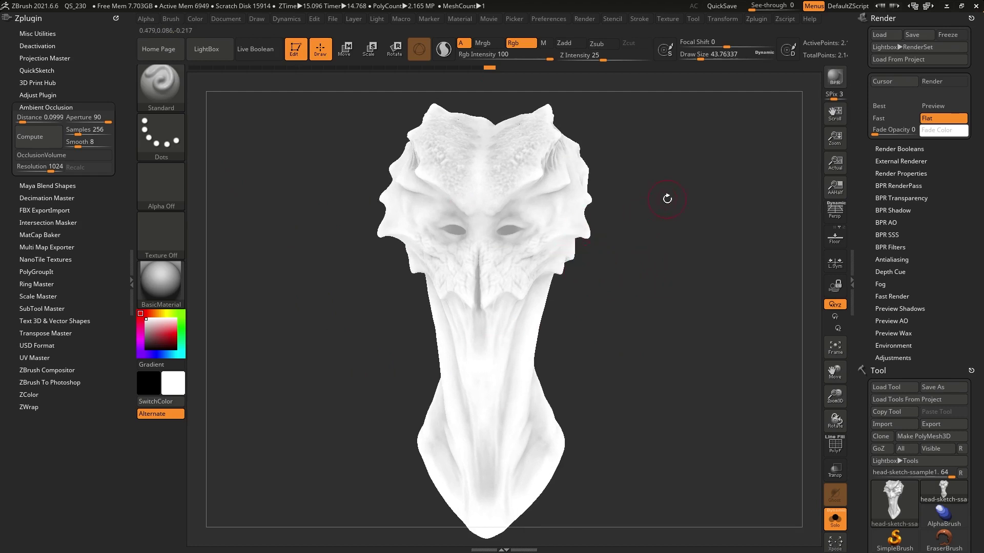
left_click_drag(661, 198, 587, 157)
left_click_drag(703, 231, 627, 316)
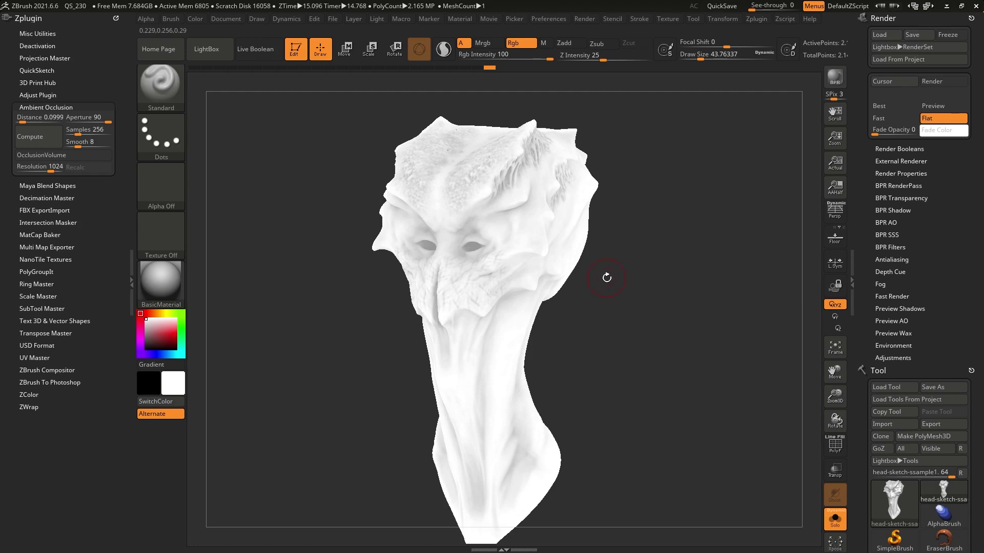
Invert the ambient occlusion mask and invert it back twice to compare the masked recesses
left_click(641, 238, "ctrl")
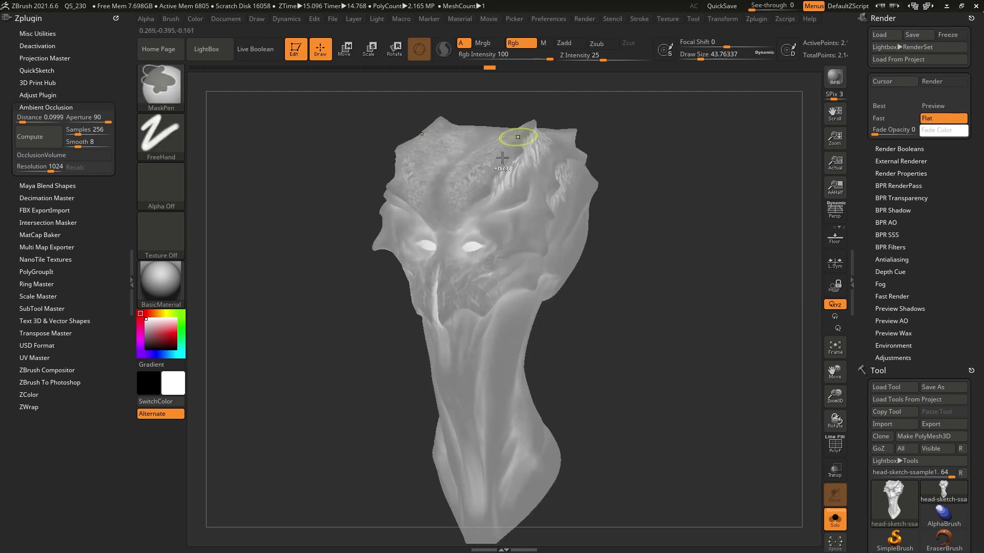
left_click(611, 374, "ctrl")
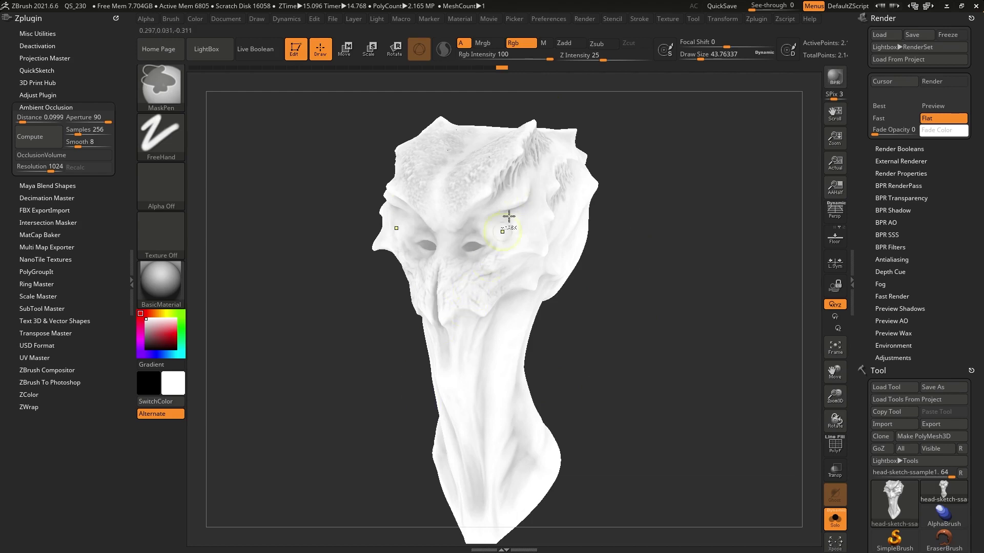
left_click(36, 118)
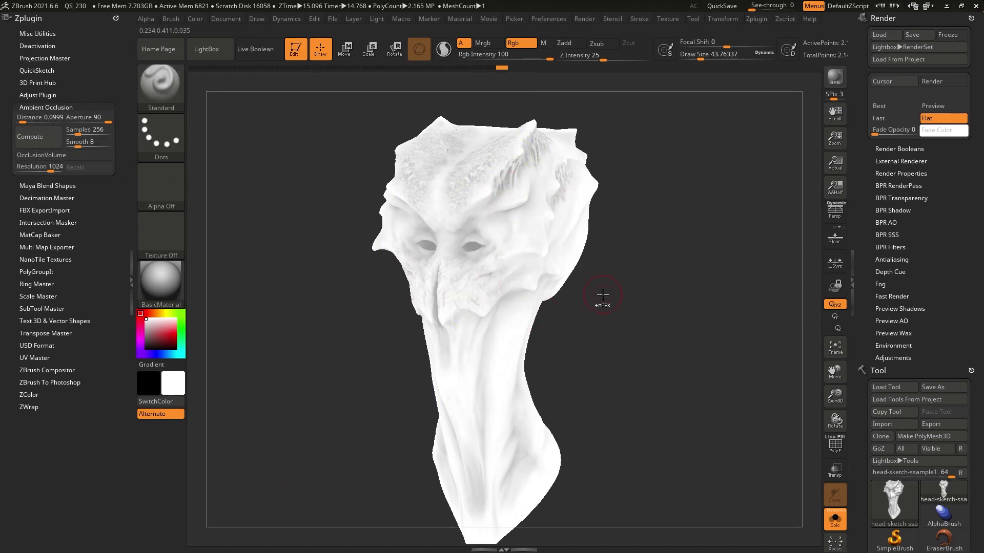
left_click(633, 277, "ctrl")
left_click(629, 369, "ctrl")
left_click_drag(614, 372, 544, 359)
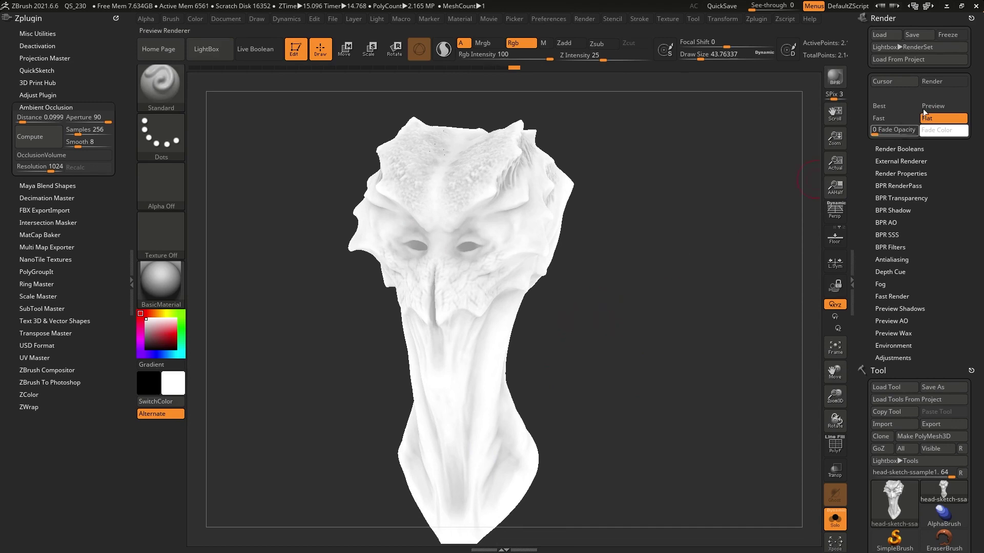
Switch the render mode to Preview, invert the occlusion mask, and return to Flat rendering
left_click(943, 106)
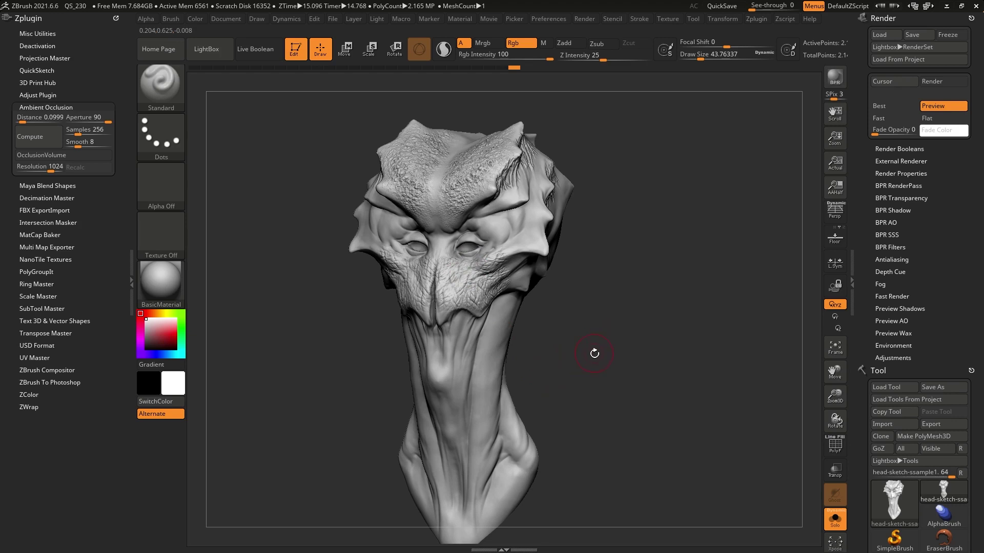
left_click(620, 204, "ctrl")
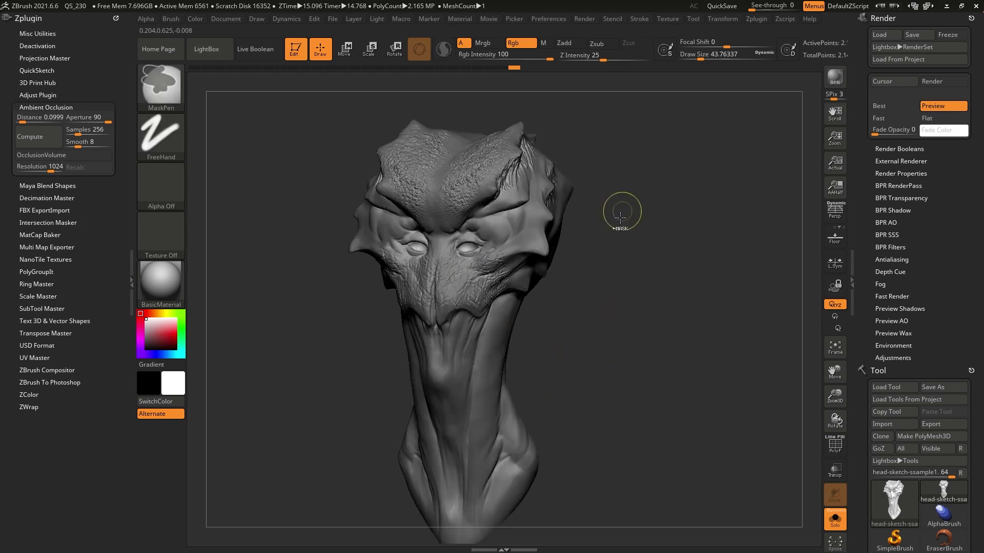
left_click(938, 118)
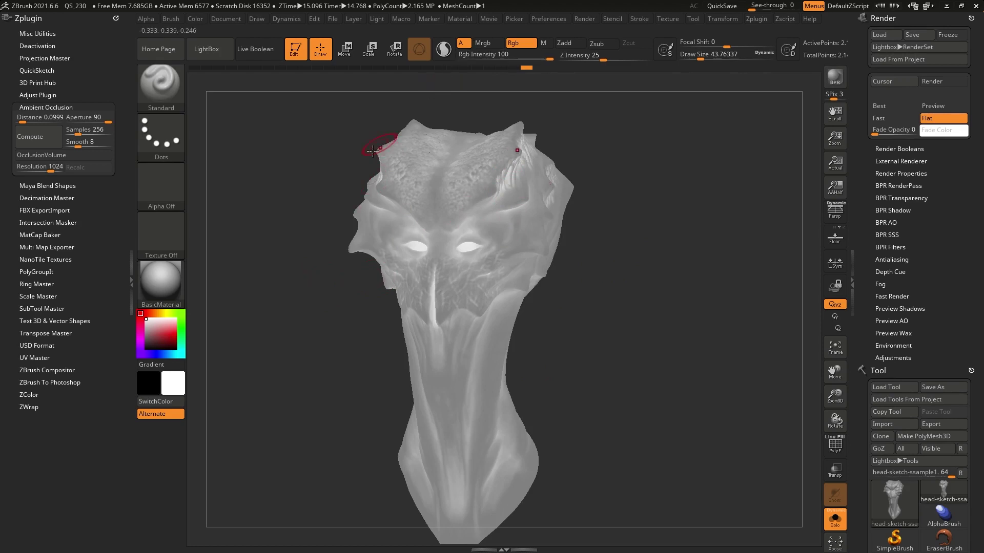
Choose red, paint it over the masked face and neck, undo the painting, and hide the mask display
left_click(176, 332)
mouse_move(507, 176)
left_mouse_down()
mouse_move(472, 235)
mouse_move(476, 389)
mouse_move(455, 204)
left_mouse_up()
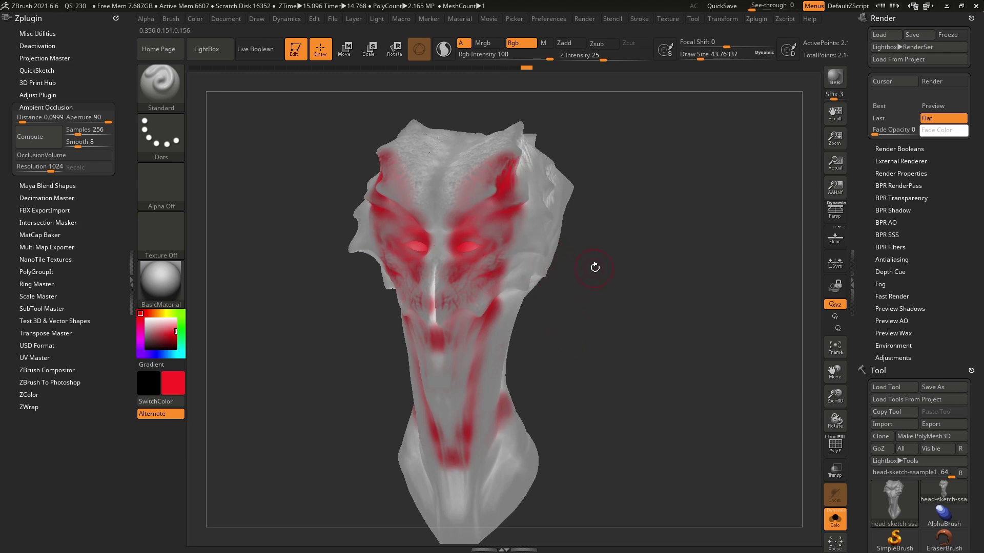
key("ctrl+z")
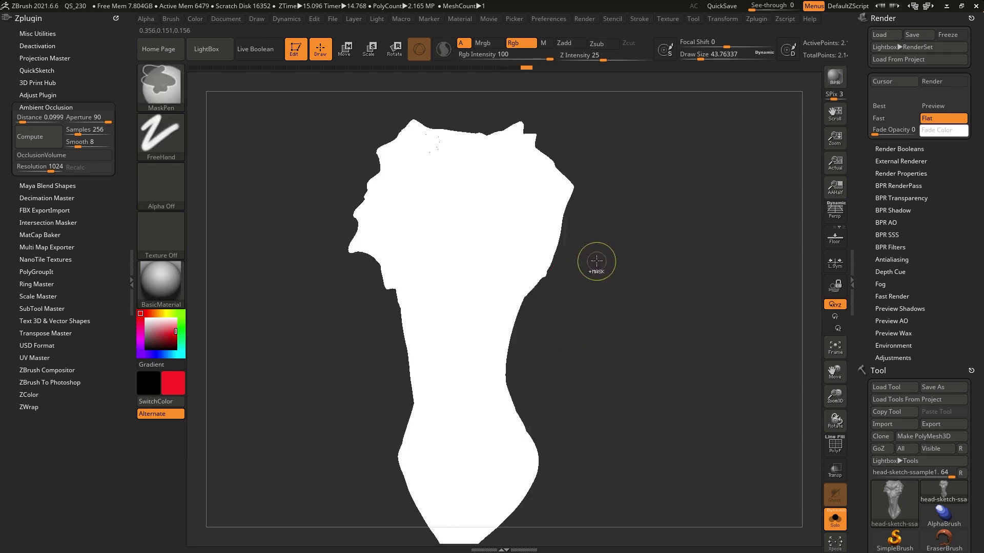
Paint red into the recesses of the face and neck through the hidden mask, view it, and undo it
mouse_move(521, 163)
left_mouse_down()
mouse_move(454, 223)
mouse_move(494, 220)
mouse_move(464, 286)
mouse_move(459, 334)
mouse_move(472, 416)
mouse_move(507, 415)
left_mouse_up()
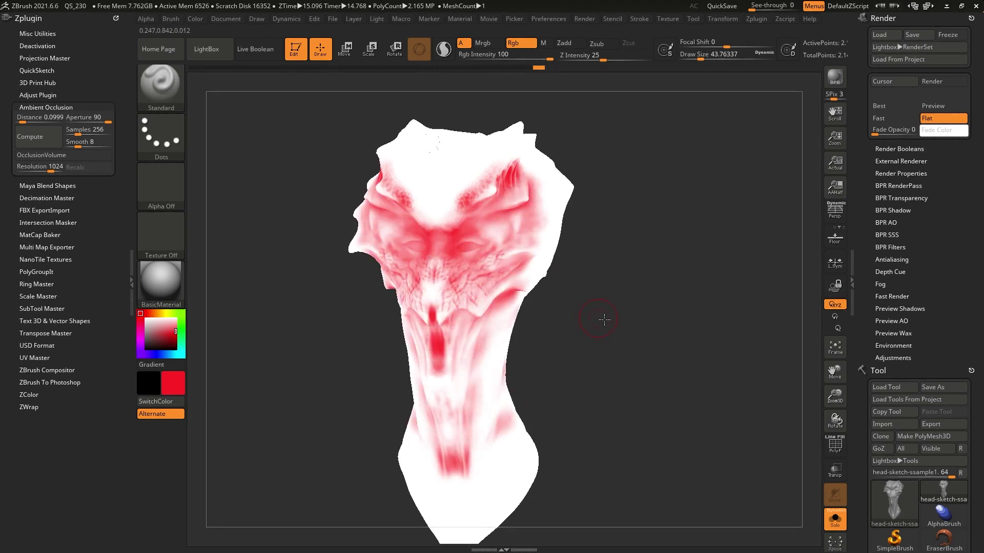
left_click_drag(604, 319, 633, 318)
left_click_drag(554, 322, 605, 286)
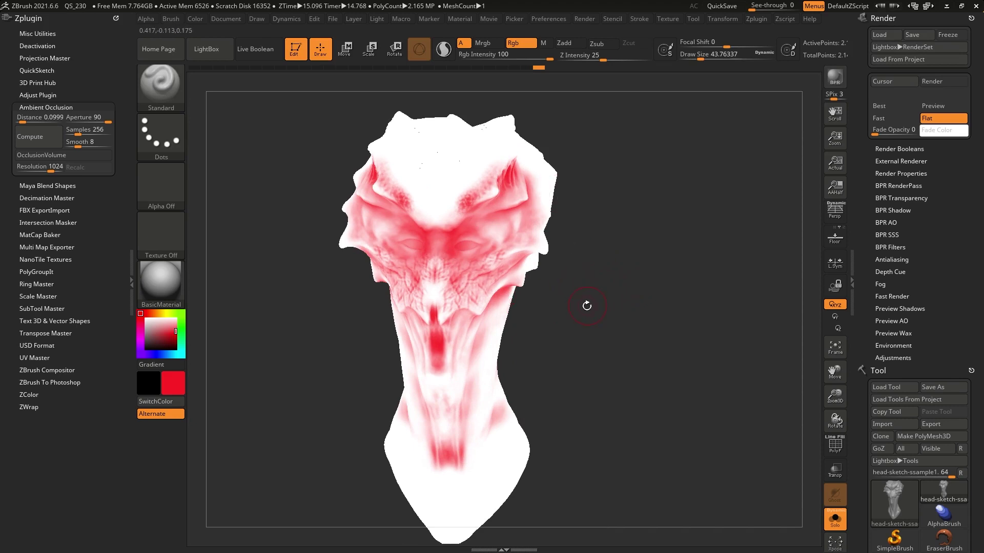
key("ctrl+z")
Choose black, set the Draw Size to 119.78716, and try black paint on the head before undoing it
left_click_drag(153, 339, 145, 349)
right_click(459, 226)
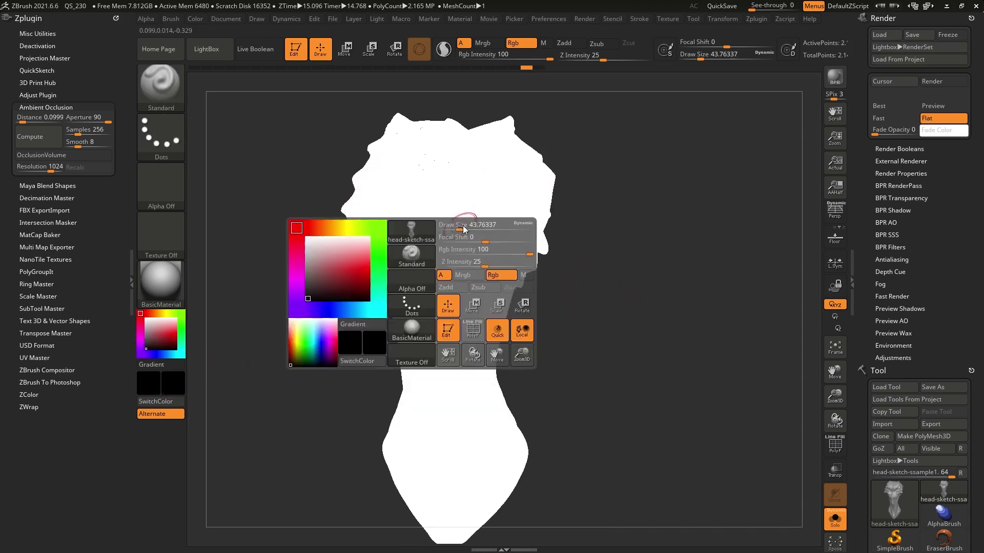
mouse_move(463, 229)
left_mouse_down()
mouse_move(475, 230)
mouse_move(464, 222)
mouse_move(468, 331)
mouse_move(483, 169)
mouse_move(472, 149)
mouse_move(518, 198)
mouse_move(487, 405)
left_mouse_up()
key("ctrl+z")
Fill the head with black through the hidden occlusion mask using FillObject, and bring the tool's Masking options into view
left_click_drag(617, 332, 612, 346)
left_click_drag(632, 381, 632, 365)
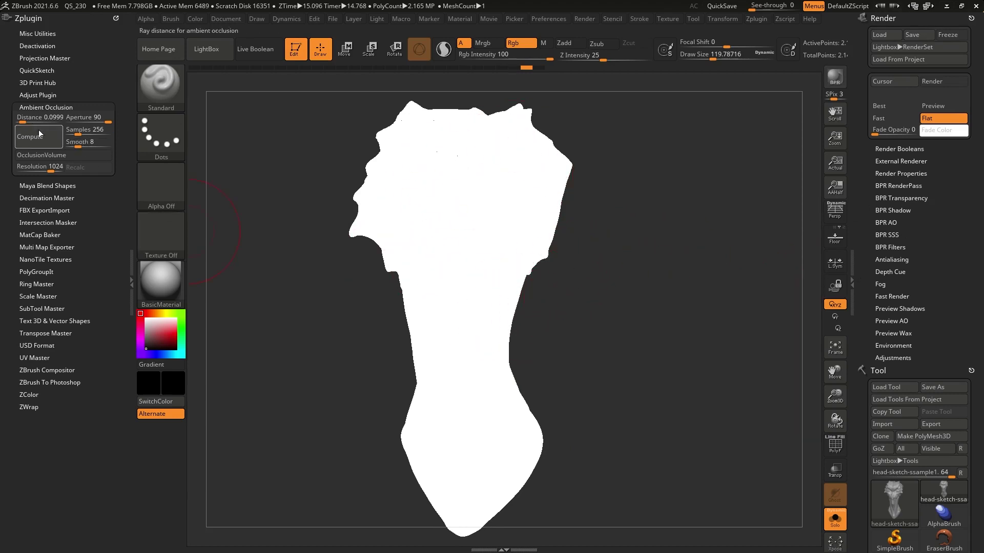
left_click(195, 19)
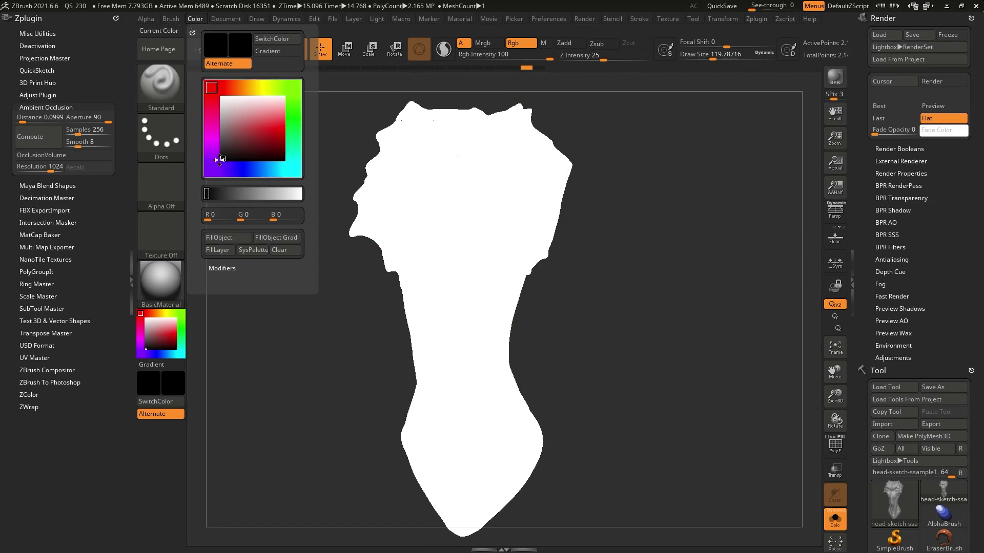
left_click(225, 238)
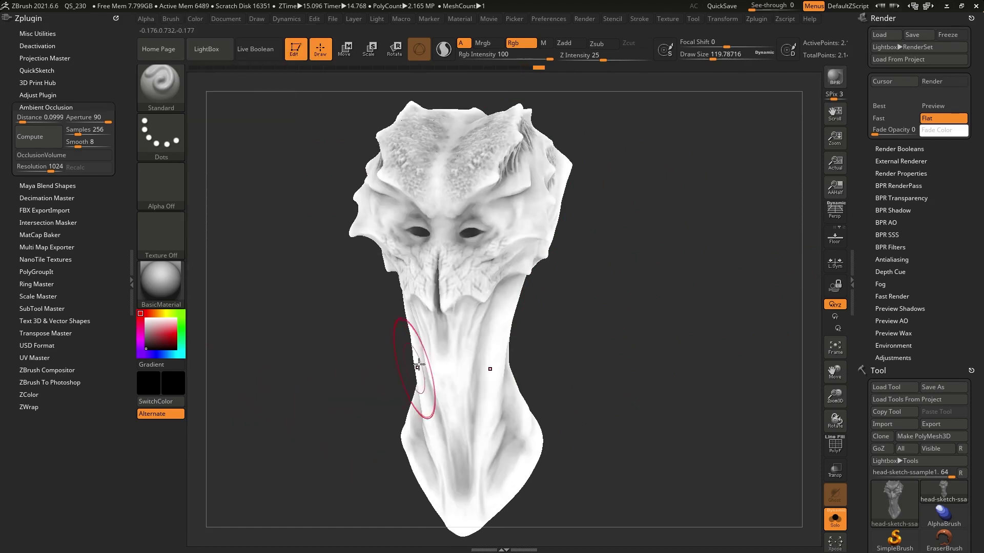
left_click_drag(925, 286, 920, 145)
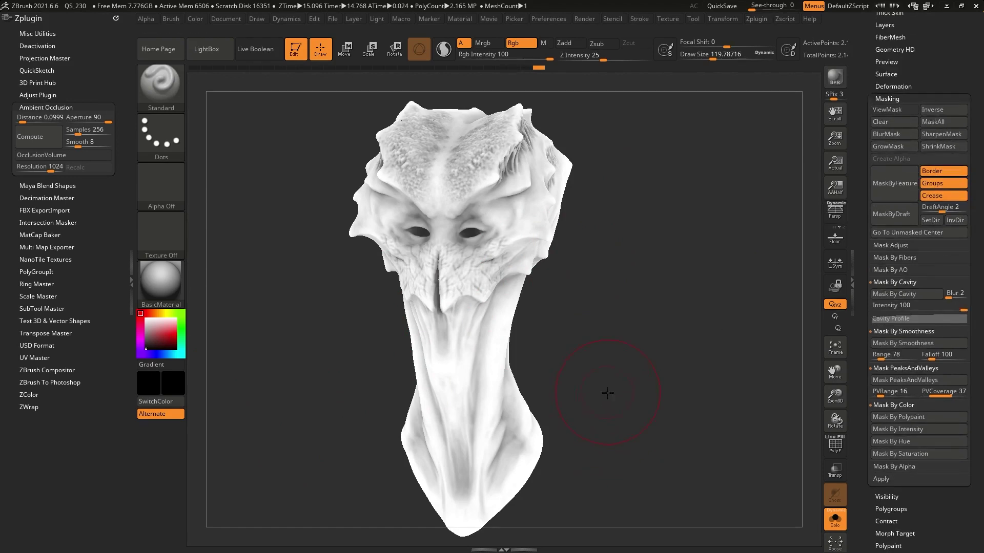
Inspect the black-filled recesses on the face and reduce the Draw Size to 97.21759
left_click_drag(608, 393, 560, 345, "shift")
right_click_drag(483, 283, 452, 224, "ctrl")
left_click_drag(594, 202, 531, 213)
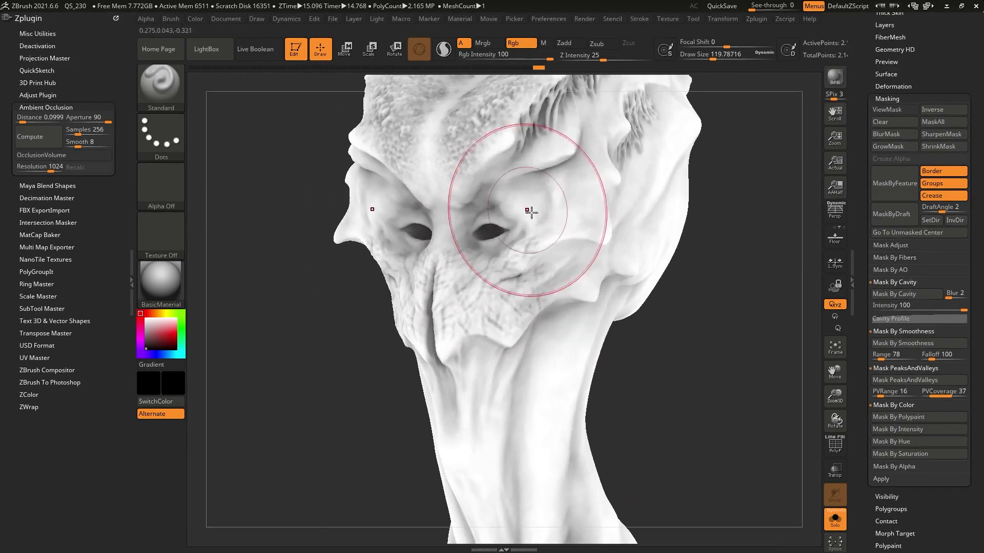
key("space")
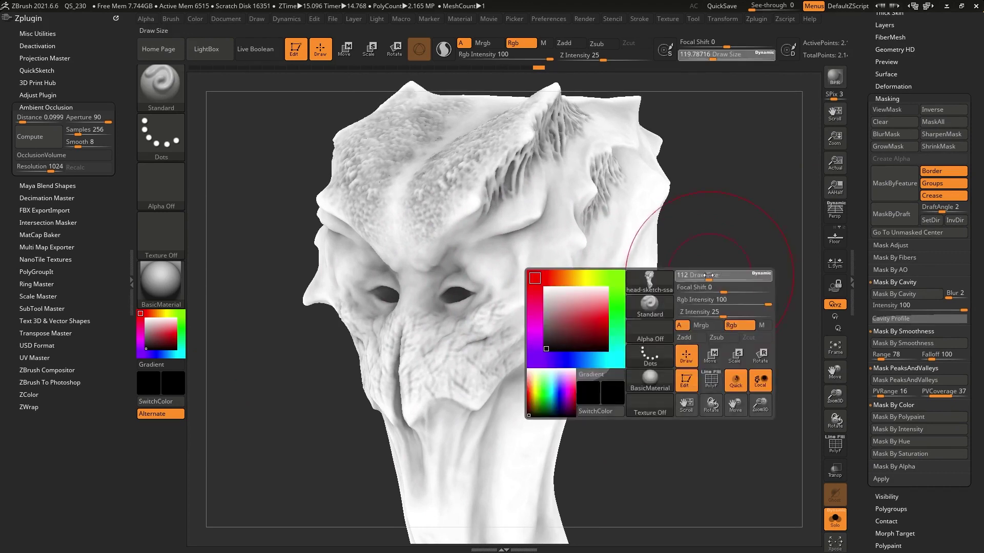
left_click_drag(714, 274, 708, 273)
mouse_move(676, 304)
right_mouse_down("ctrl")
mouse_move(683, 344)
mouse_move(623, 374)
mouse_move(617, 322)
mouse_move(649, 296)
right_mouse_up("ctrl")
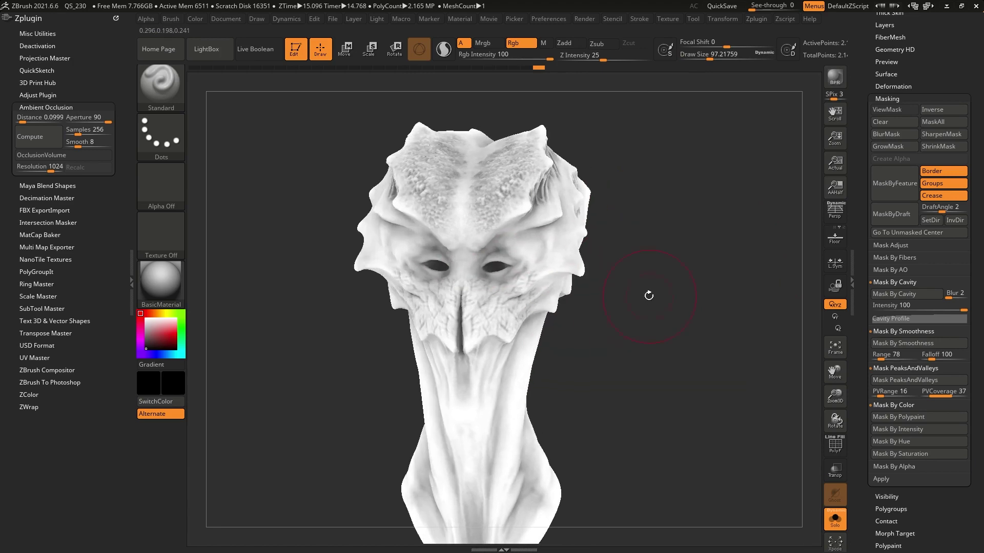
Compare the Preview and Flat renderers on the head, keep the Flat renderer, and view the head from an angle
left_click_drag(861, 115, 861, 233)
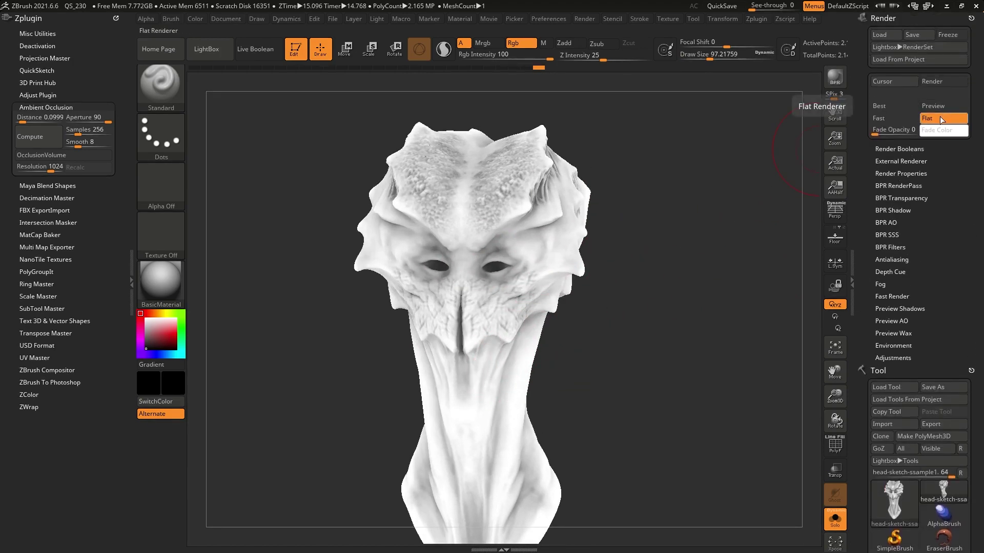
left_click(941, 107)
left_click(942, 118)
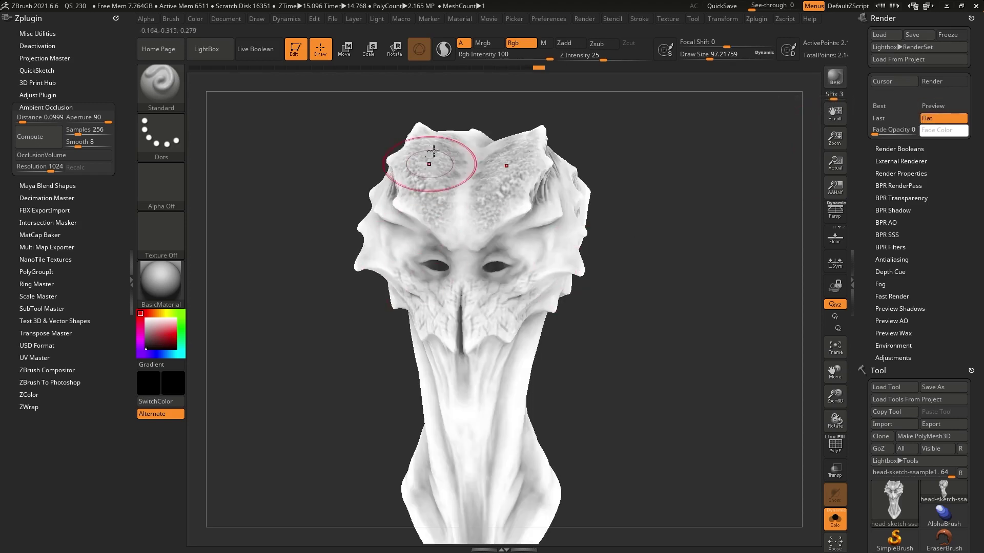
mouse_move(538, 357)
left_mouse_down()
mouse_move(604, 325)
mouse_move(641, 342)
mouse_move(641, 379)
left_mouse_up()
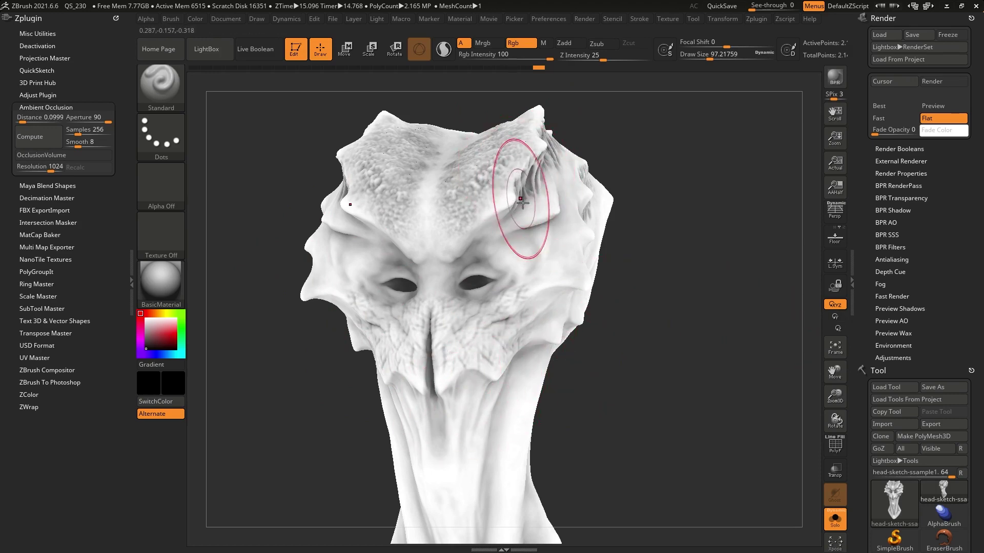
Mask the head by cavity at intensity 100 and blur the mask once
left_click_drag(889, 256, 890, 77)
left_click_drag(902, 174, 882, 286)
left_click_drag(868, 231, 868, 272)
left_click(912, 178)
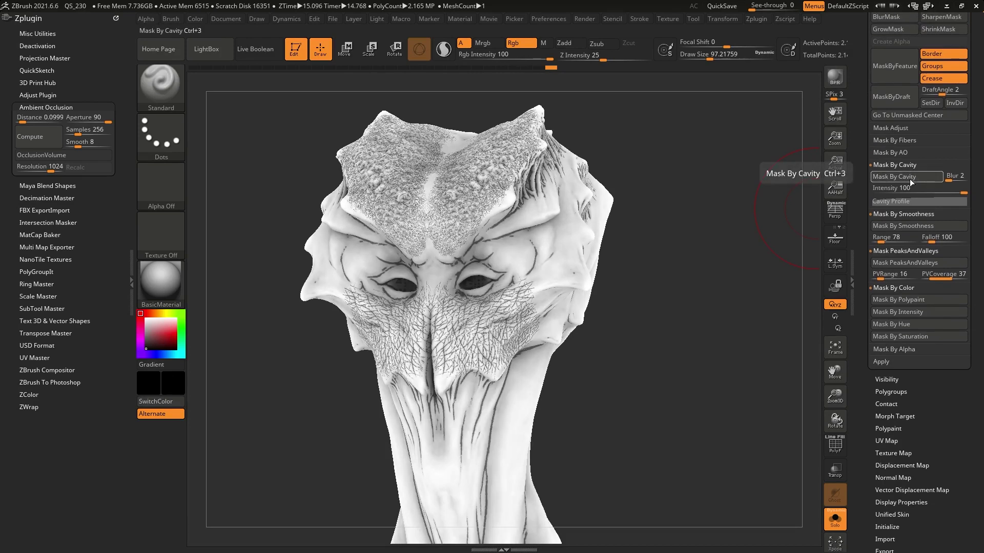
right_click(676, 250)
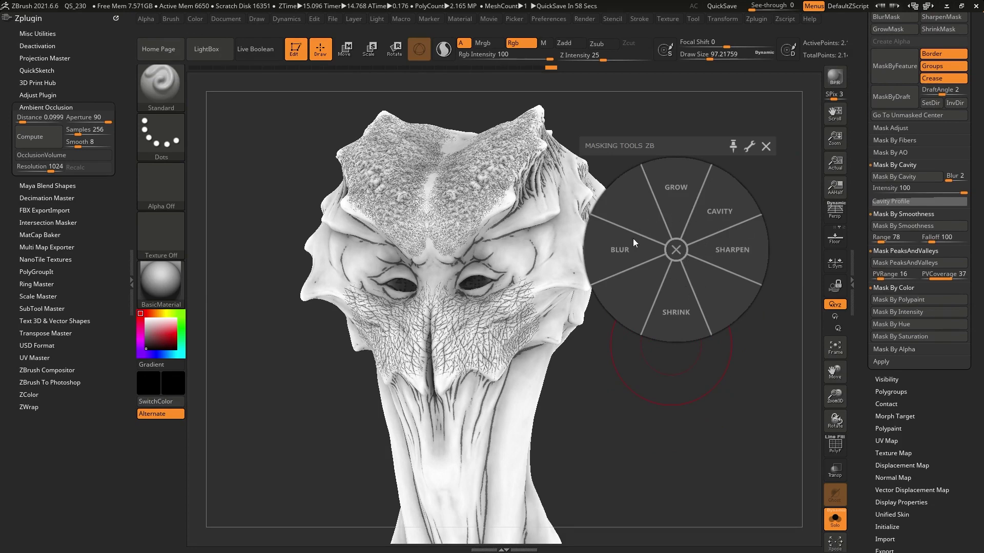
left_click(626, 251)
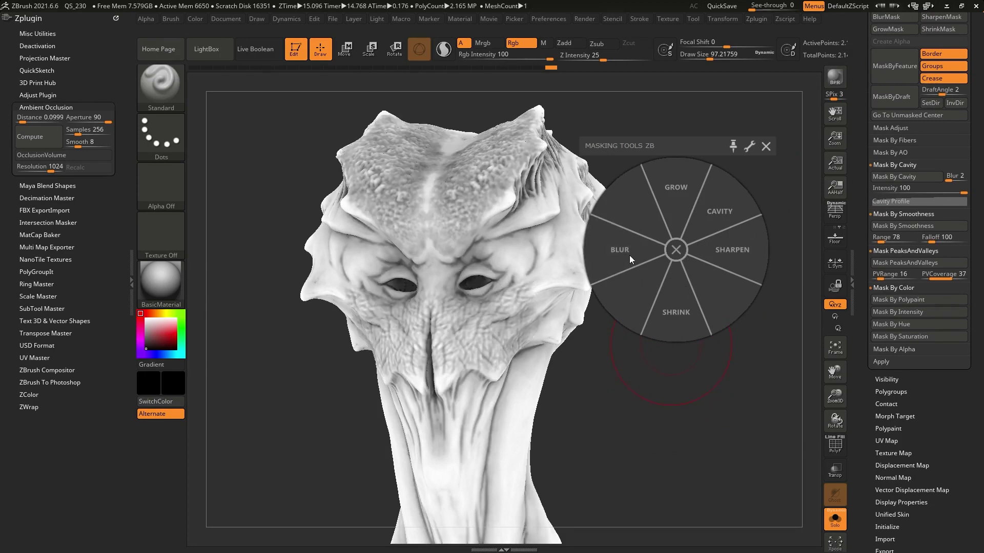
left_click(676, 251)
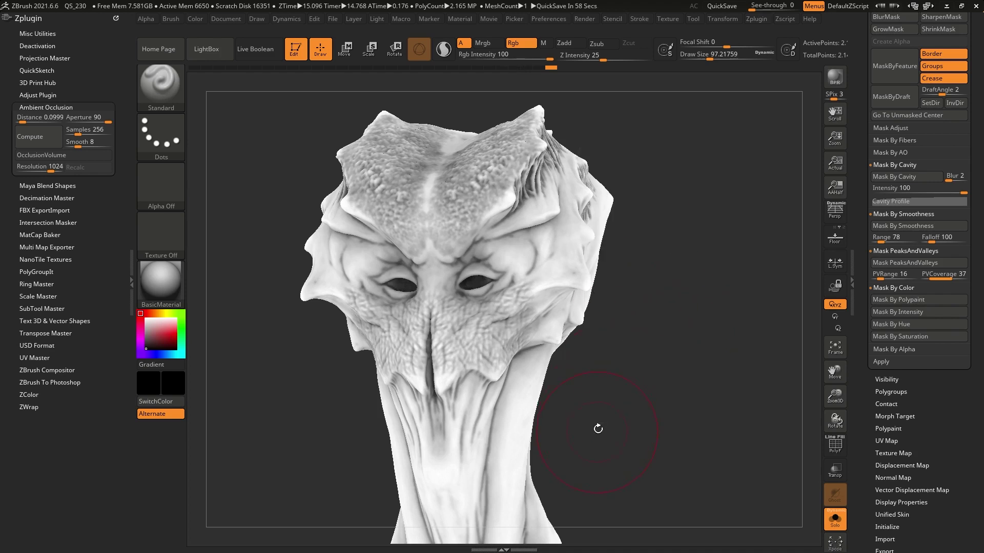
Invert the blurred cavity mask, hide its display, and try black paint over the brow and face before undoing the paint
left_click(701, 217, "ctrl")
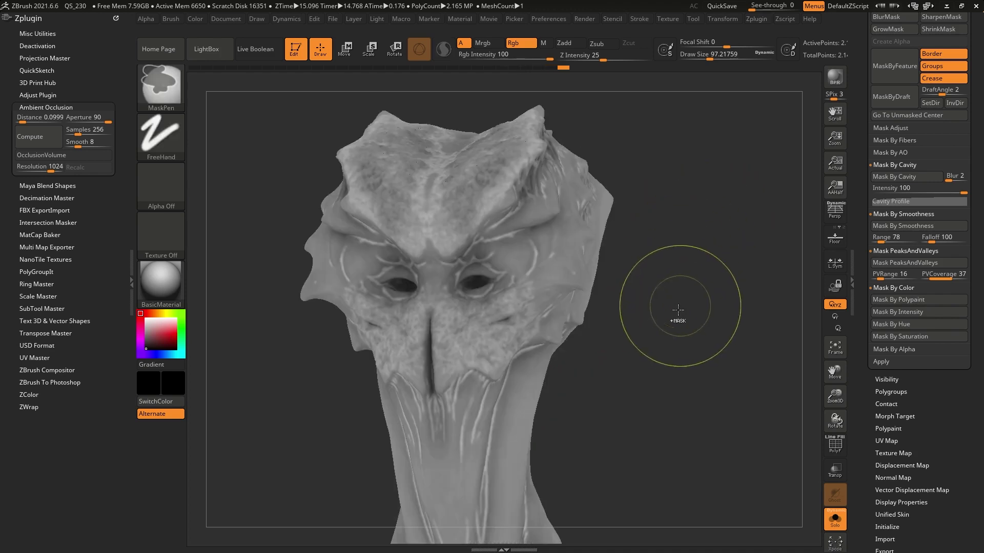
left_click_drag(680, 307, 653, 294, "ctrl")
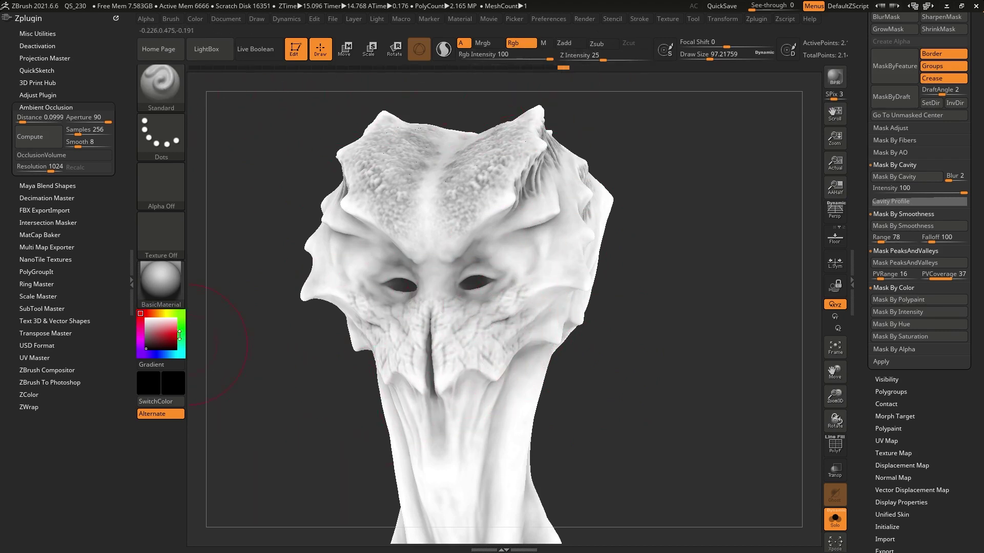
mouse_move(552, 224)
left_mouse_down()
mouse_move(469, 262)
mouse_move(487, 384)
left_mouse_up()
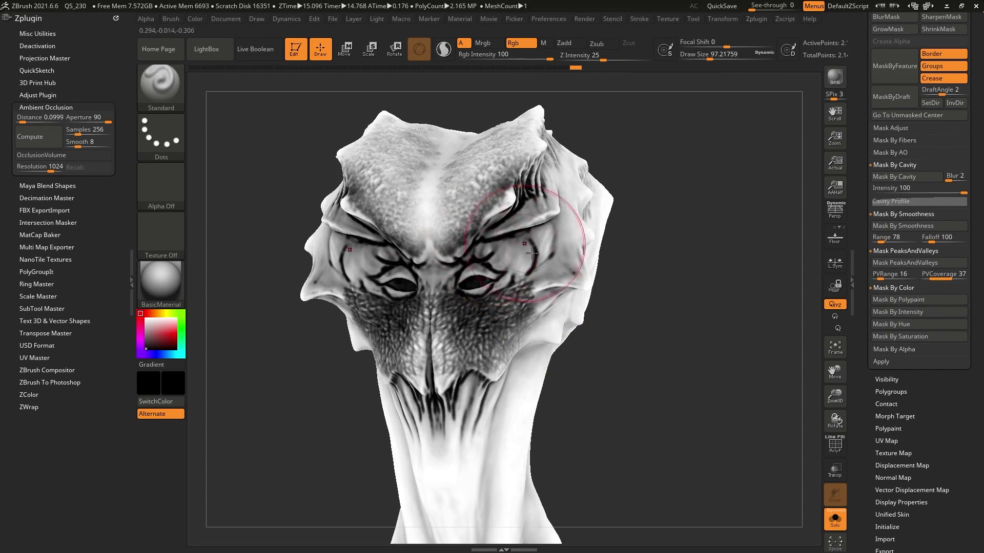
left_click(622, 265, "ctrl")
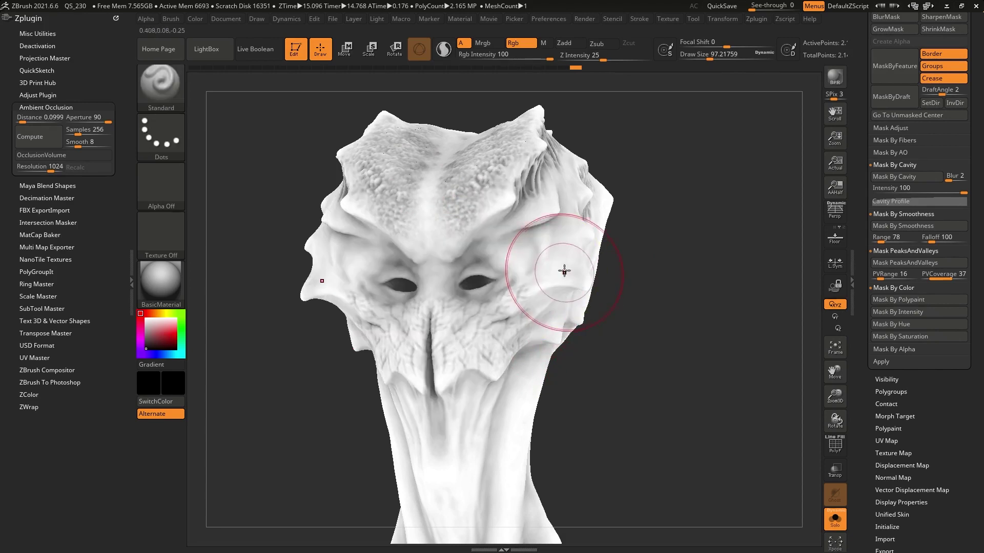
Set the Draw Size to 46.17211 and paint black into the brow, eye, nose and neck recesses
key("space")
left_click_drag(671, 235, 663, 234)
right_click_drag(569, 246, 517, 237, "ctrl")
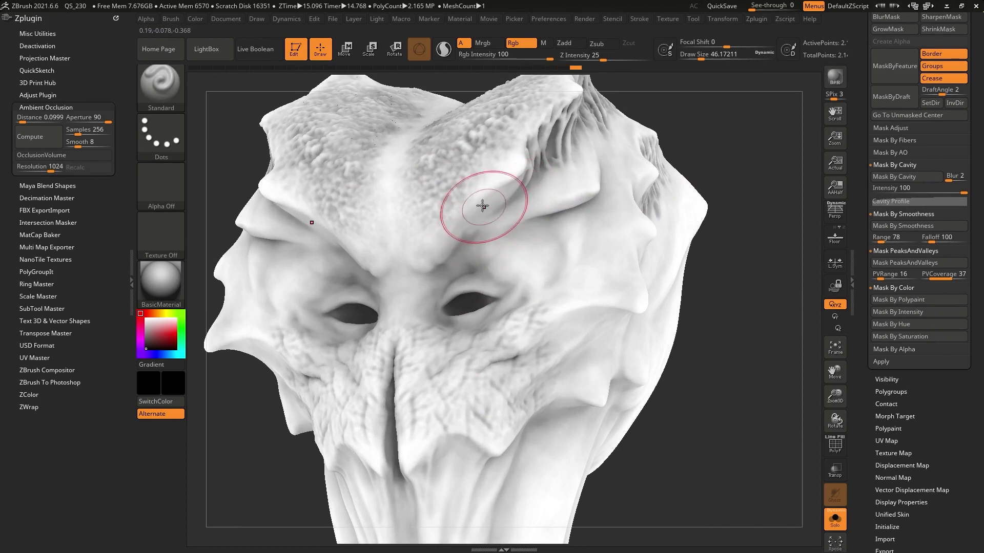
right_click_drag(528, 251, 540, 221, "alt")
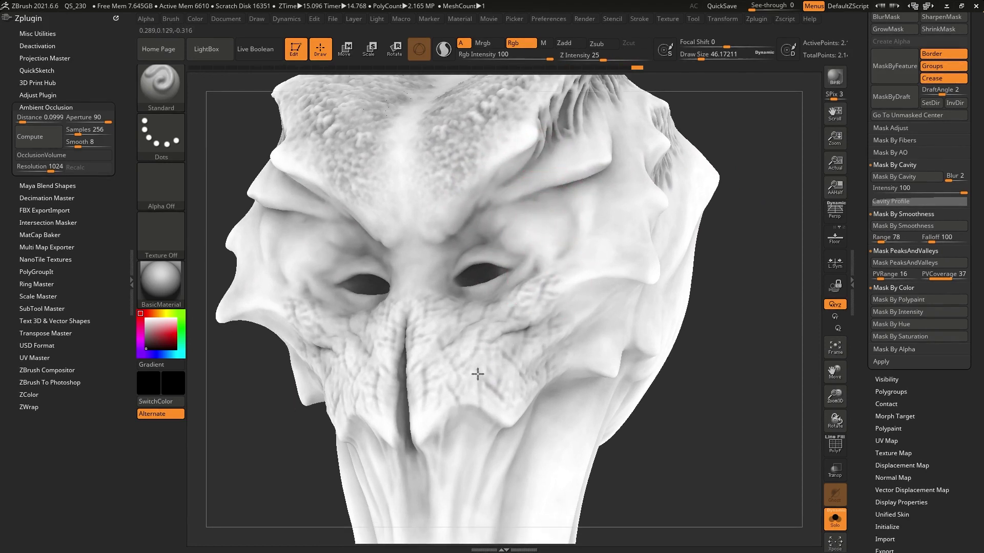
left_click_drag(429, 342, 403, 370)
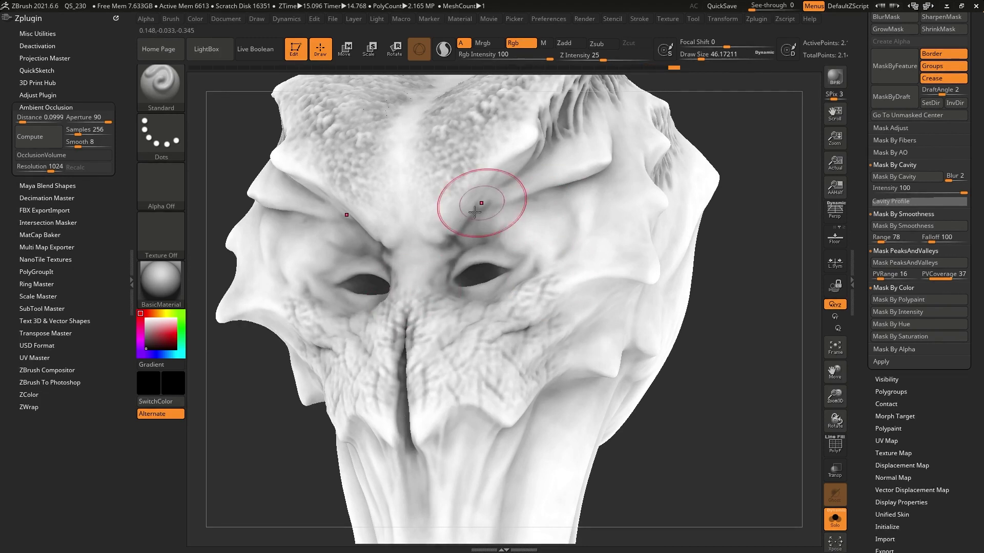
mouse_move(525, 290)
right_mouse_down()
mouse_move(527, 257)
mouse_move(538, 266)
right_mouse_up()
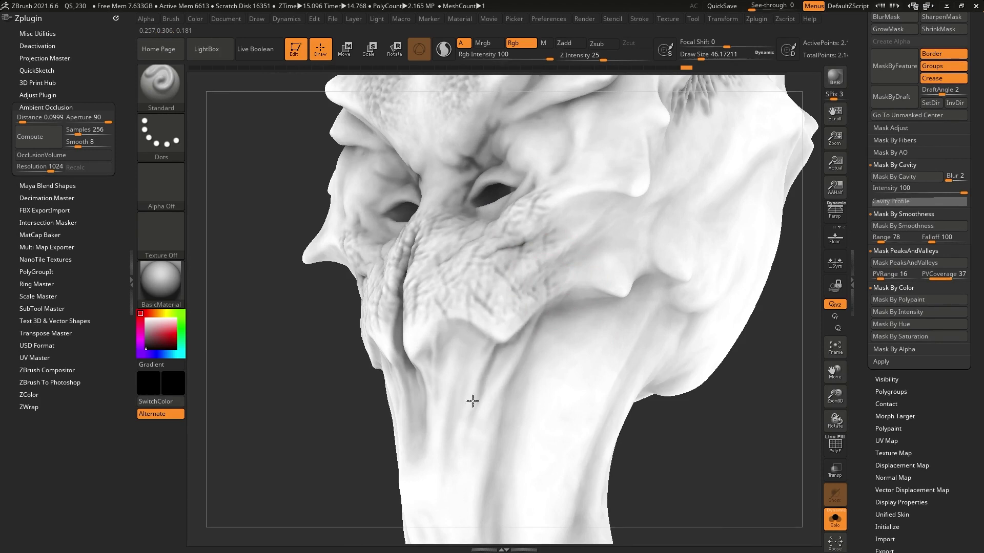
mouse_move(473, 401)
left_mouse_down()
mouse_move(440, 356)
mouse_move(426, 464)
left_mouse_up()
Paint black into the creases on the side of the head and around the eye
mouse_move(614, 245)
right_mouse_down("alt")
mouse_move(516, 349)
mouse_move(576, 252)
right_mouse_up("alt")
left_click_drag(569, 231, 572, 194)
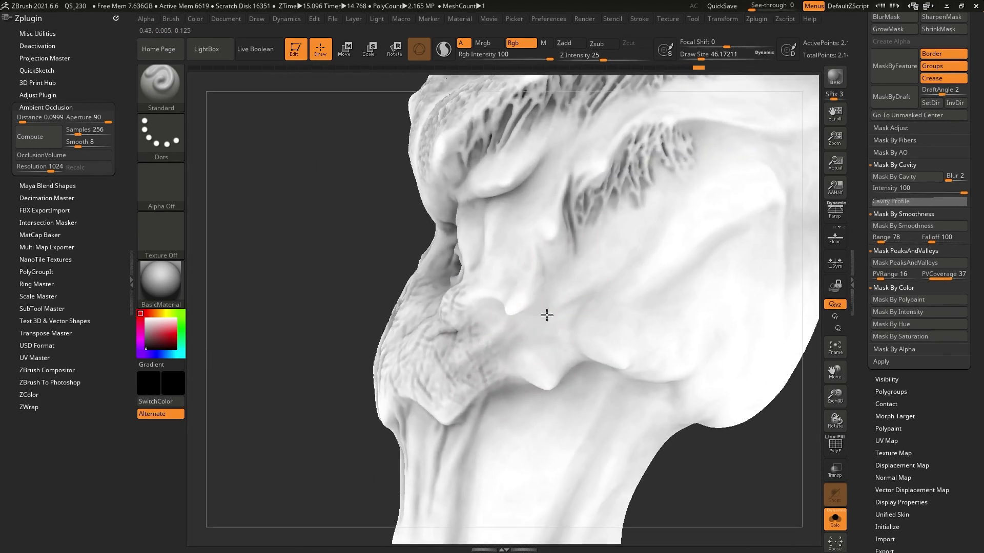
right_click_drag(683, 138, 578, 229)
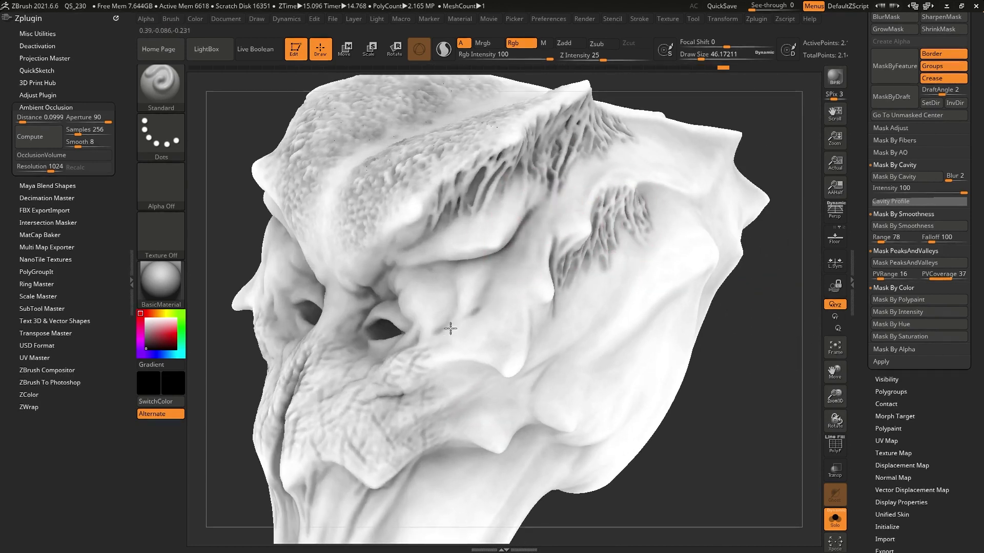
left_click_drag(471, 265, 459, 269)
right_click_drag(428, 289, 439, 269)
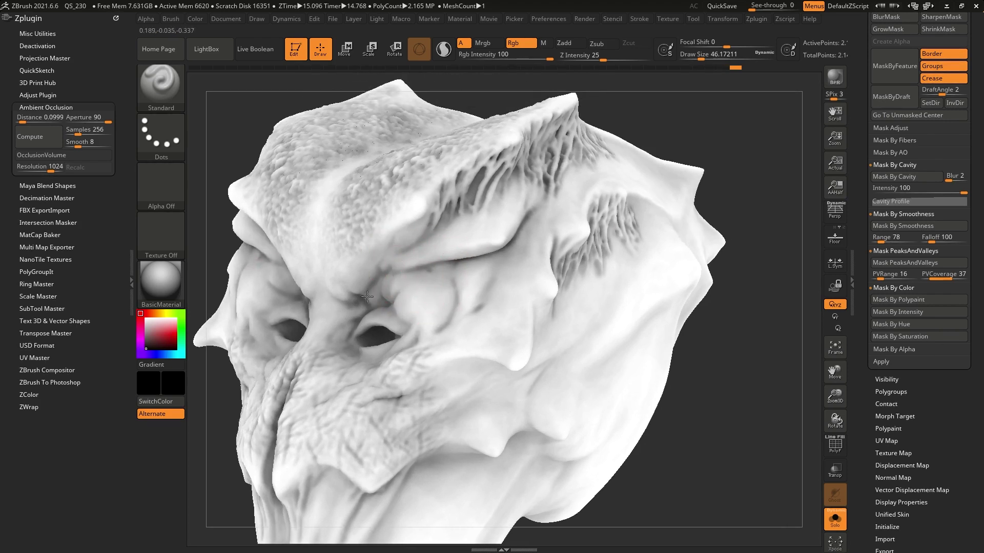
Continue painting black over the temple, cheek and neck grooves, and undo the stray stroke on the forehead
left_click_drag(481, 246, 542, 264, "shift")
right_click_drag(542, 264, 518, 240, "ctrl")
right_click_drag(517, 241, 555, 255)
right_click_drag(519, 323, 572, 287, "alt")
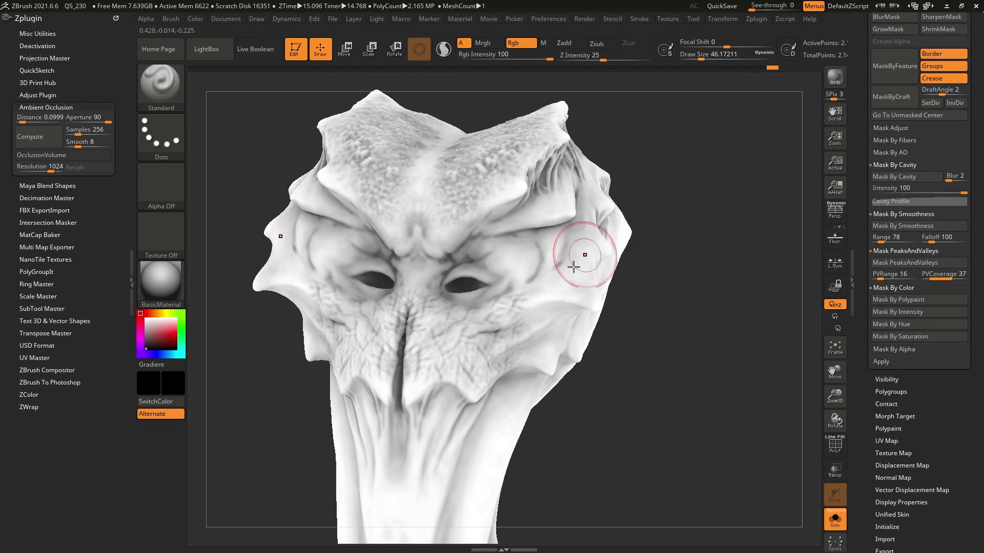
left_click_drag(573, 266, 575, 361)
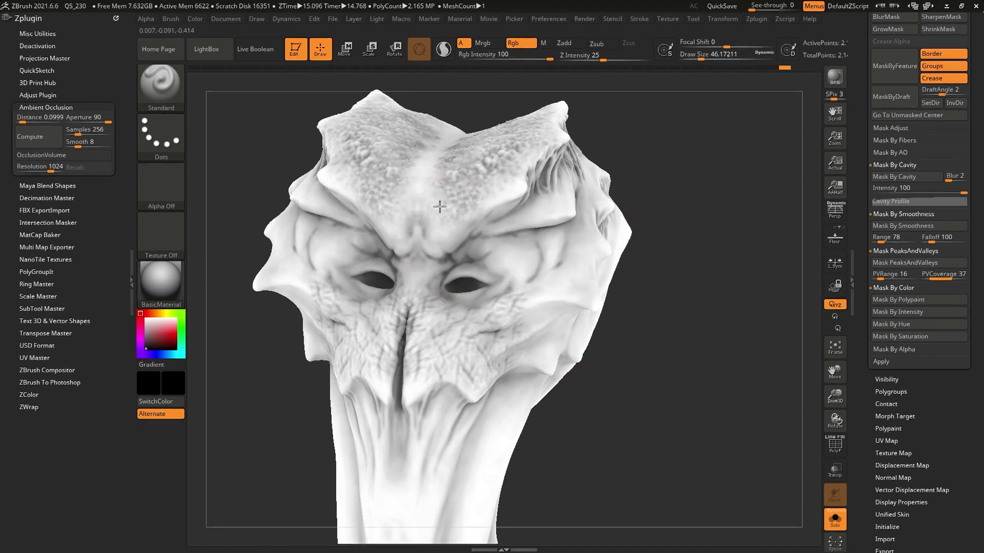
key("ctrl+z")
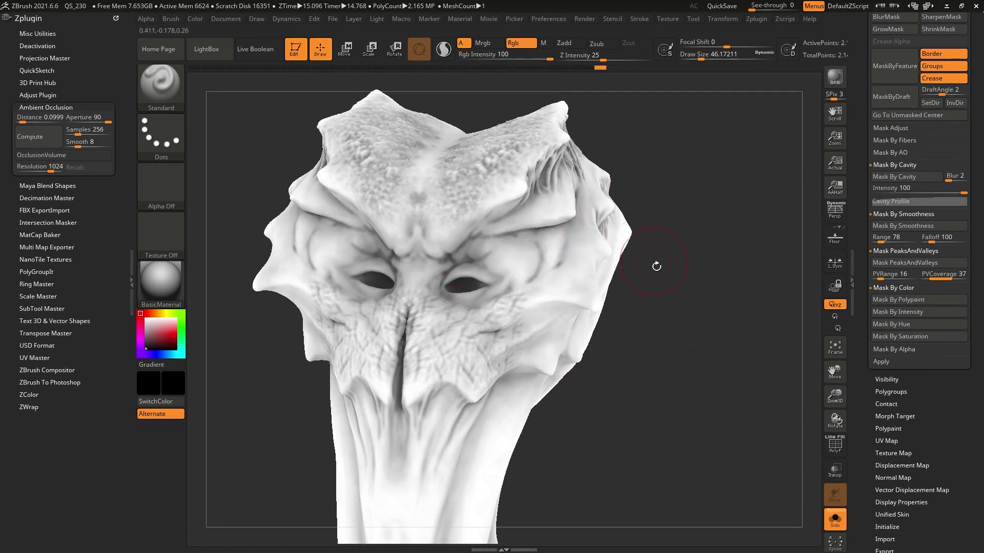
left_click_drag(654, 266, 506, 303)
mouse_move(438, 391)
right_mouse_down()
mouse_move(617, 316)
mouse_move(415, 384)
mouse_move(608, 360)
mouse_move(684, 314)
right_mouse_up()
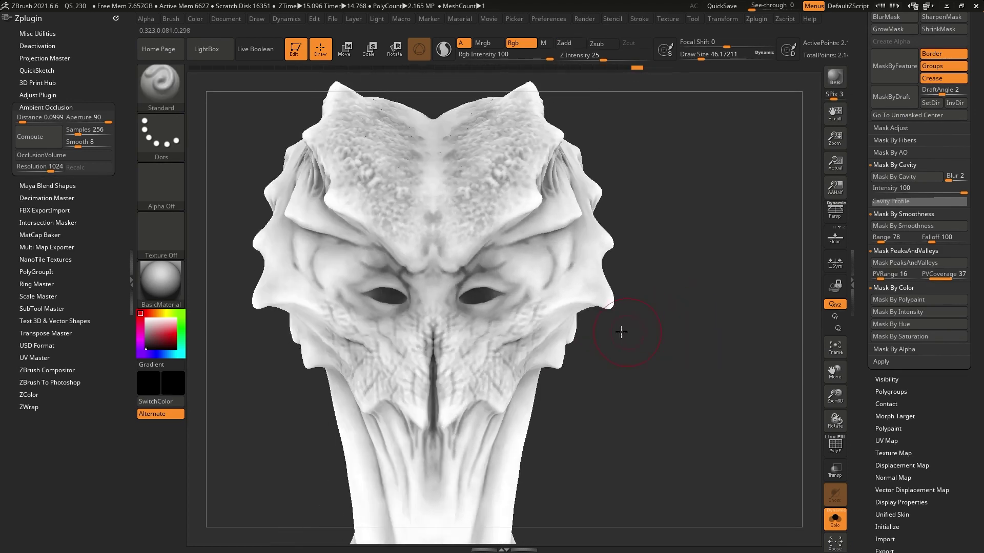
Mask the head's detailed areas and try black paint through the hidden mask around the eyes and temples before undoing it
right_click_drag(621, 332, 684, 317)
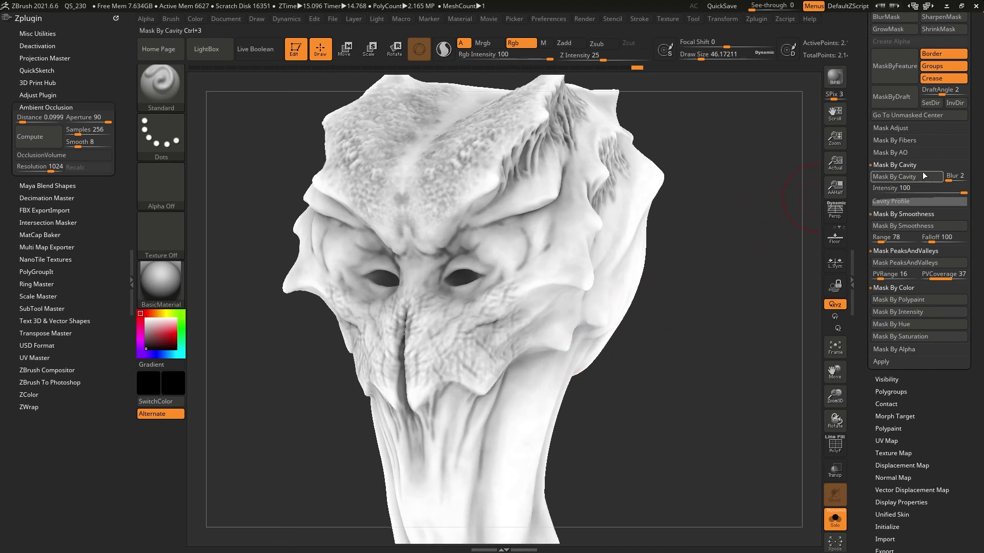
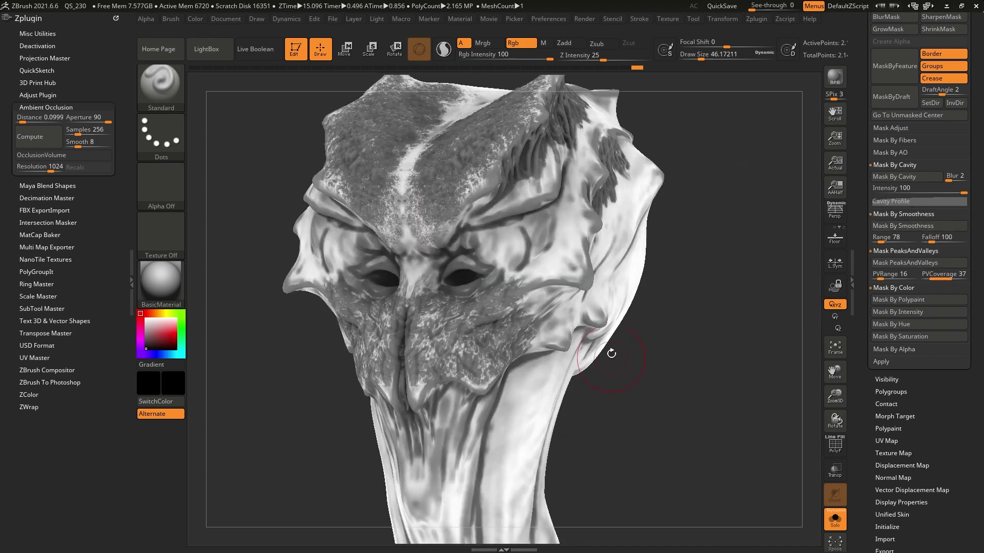
left_click(676, 295, "ctrl")
mouse_move(524, 280)
left_mouse_down("ctrl")
mouse_move(564, 245)
mouse_move(533, 226)
mouse_move(430, 198)
left_mouse_up("ctrl")
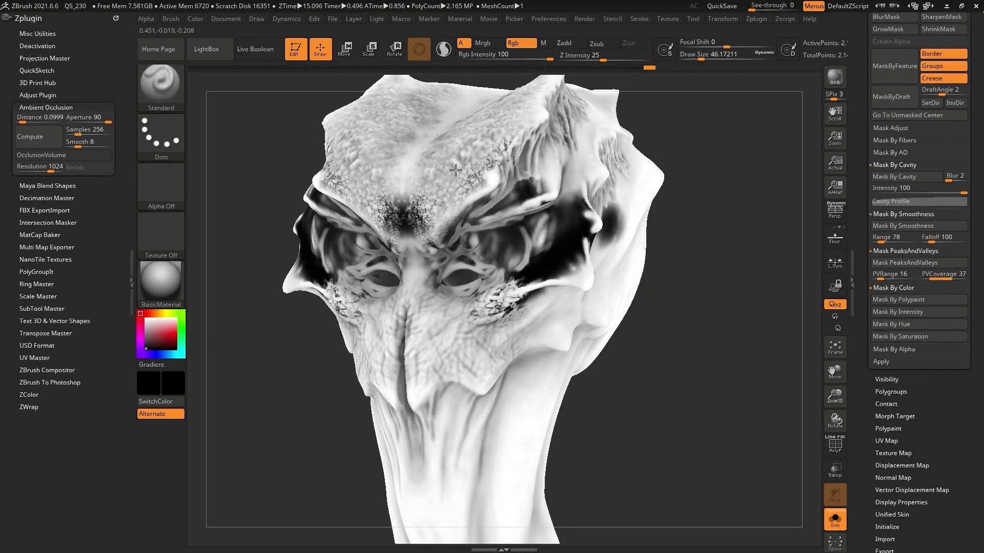
left_click(627, 336, "ctrl")
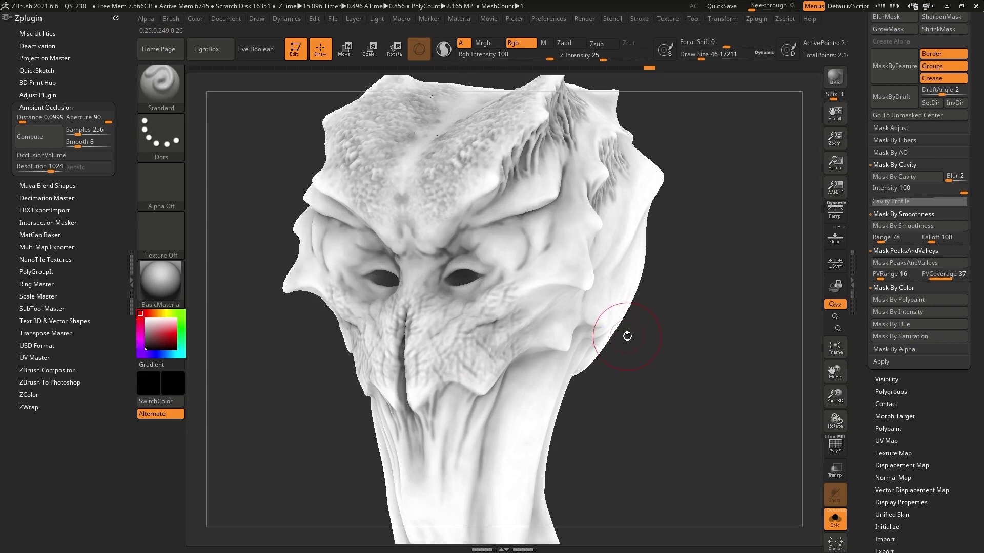
Invert the mask, hide its display, and try a black stroke across the brow before undoing it
left_click(689, 254, "ctrl")
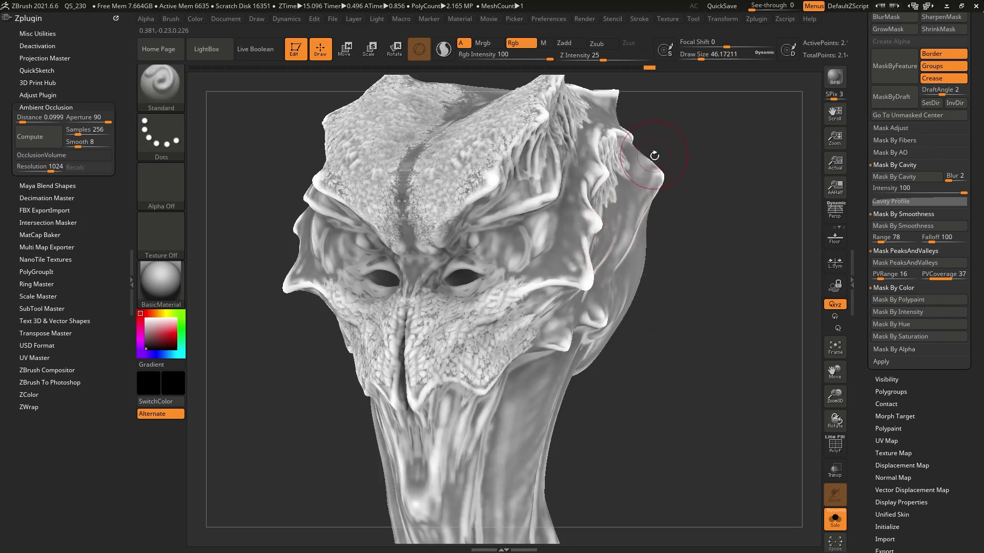
left_click_drag(640, 254, 649, 275)
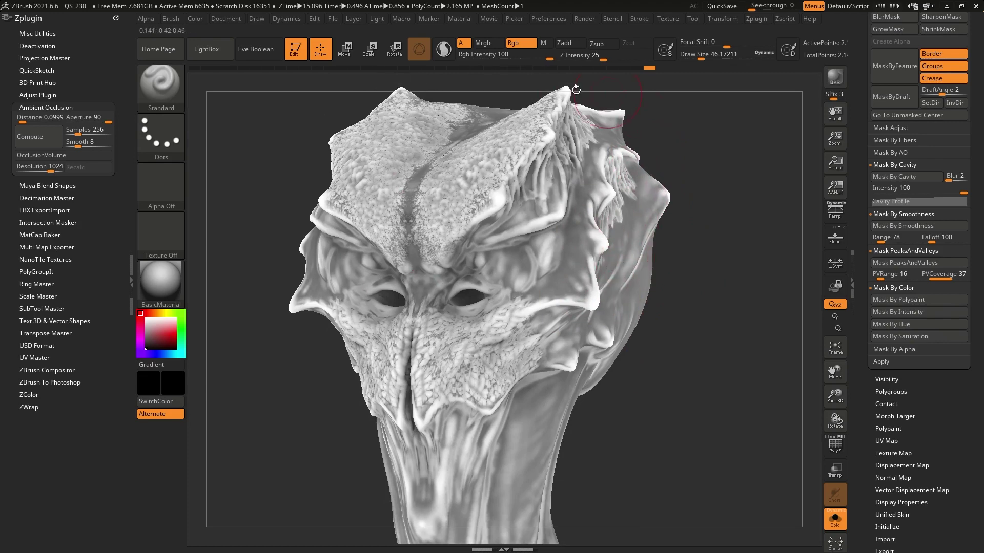
mouse_move(615, 310)
left_mouse_down()
mouse_move(703, 315)
mouse_move(685, 311)
left_mouse_up()
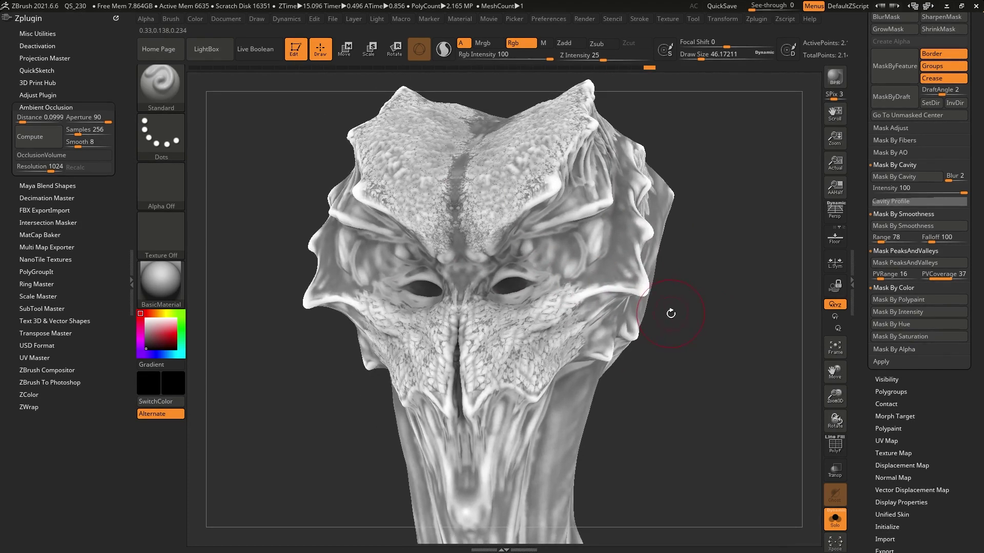
key("ctrl+h")
mouse_move(516, 224)
left_mouse_down()
mouse_move(606, 244)
mouse_move(518, 379)
mouse_move(491, 328)
mouse_move(462, 213)
mouse_move(507, 174)
mouse_move(649, 210)
left_mouse_up()
key("ctrl+z")
Enlarge the brush to about 74 and paint black over the brow and scaly forehead through the hidden mask
mouse_move(505, 237)
right_mouse_down("ctrl")
mouse_move(505, 204)
mouse_move(531, 254)
mouse_move(533, 236)
right_mouse_up("ctrl")
key("space")
mouse_move(527, 236)
left_mouse_down()
mouse_move(505, 246)
mouse_move(494, 272)
mouse_move(469, 288)
left_mouse_up()
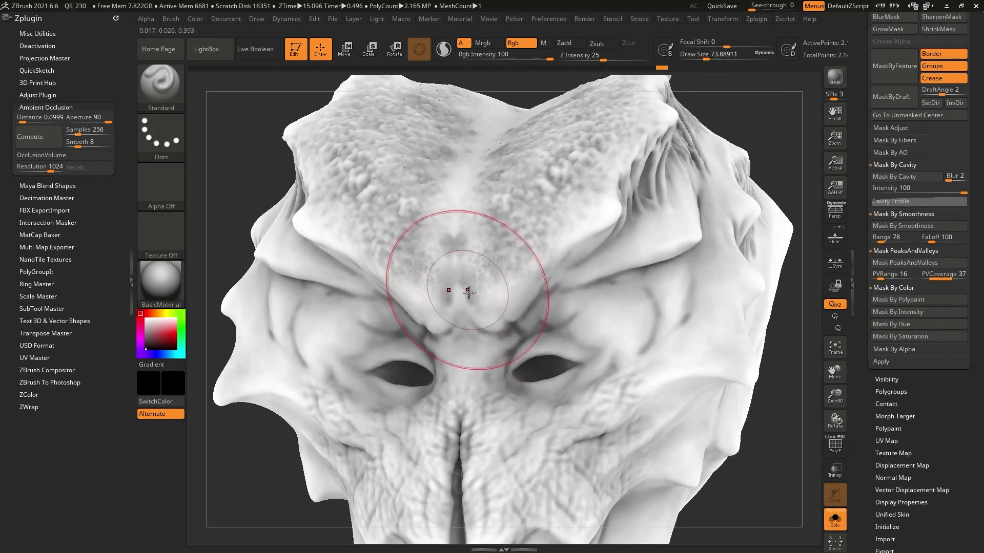
right_click_drag(469, 215, 513, 328, "ctrl")
scroll(571, 238, "down", 5)
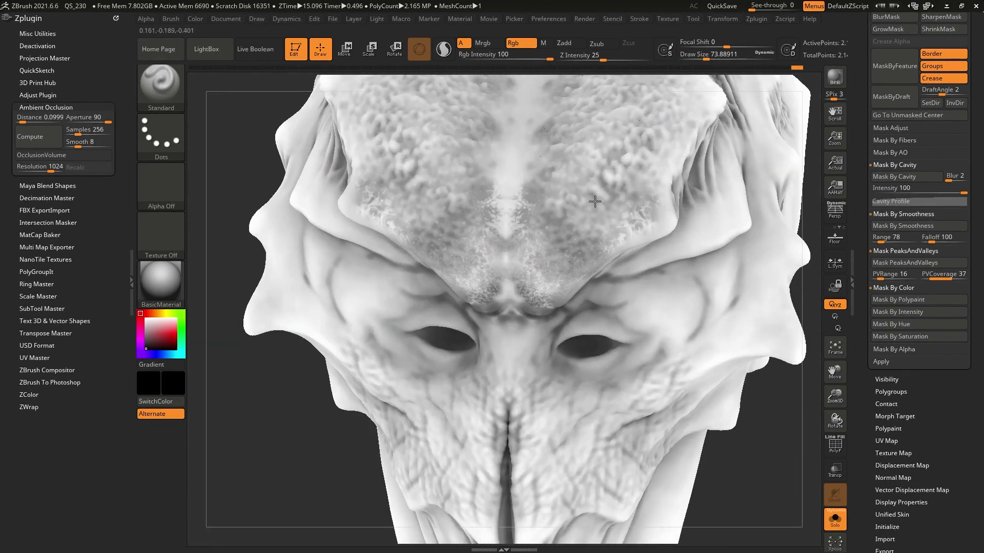
left_click_drag(595, 202, 578, 143)
right_click_drag(578, 142, 569, 193, "alt")
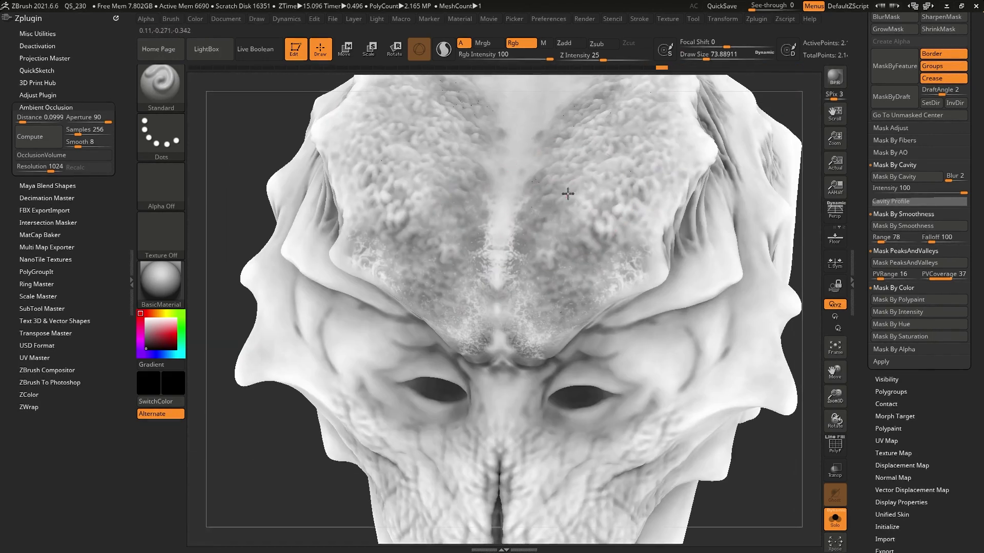
left_click_drag(593, 202, 582, 147)
Paint black into the central groove behind the crown and review the head from the front and side
mouse_move(743, 128)
right_mouse_down()
mouse_move(694, 152)
mouse_move(610, 246)
mouse_move(635, 215)
mouse_move(610, 215)
mouse_move(604, 336)
mouse_move(631, 301)
right_mouse_up()
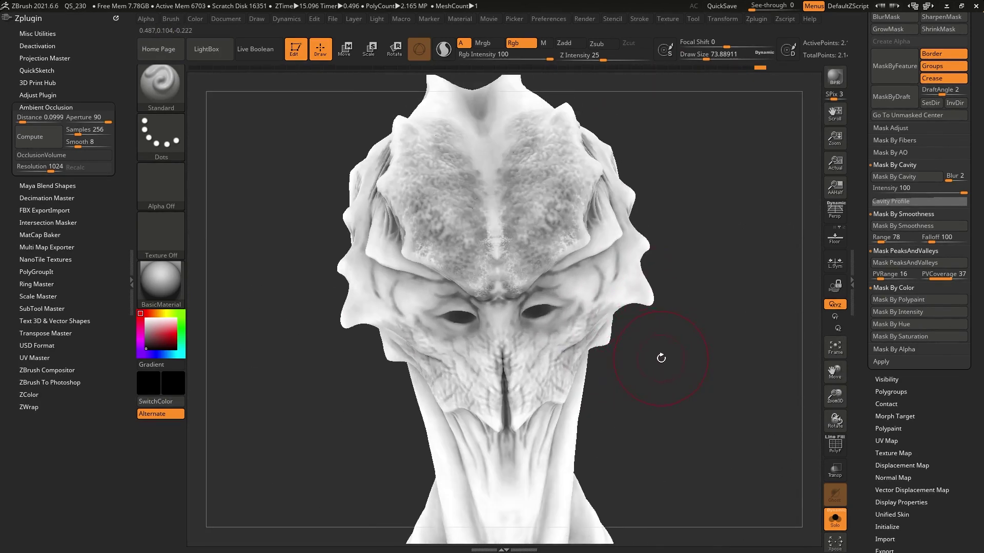
right_click(526, 144)
right_click_drag(523, 129, 516, 173)
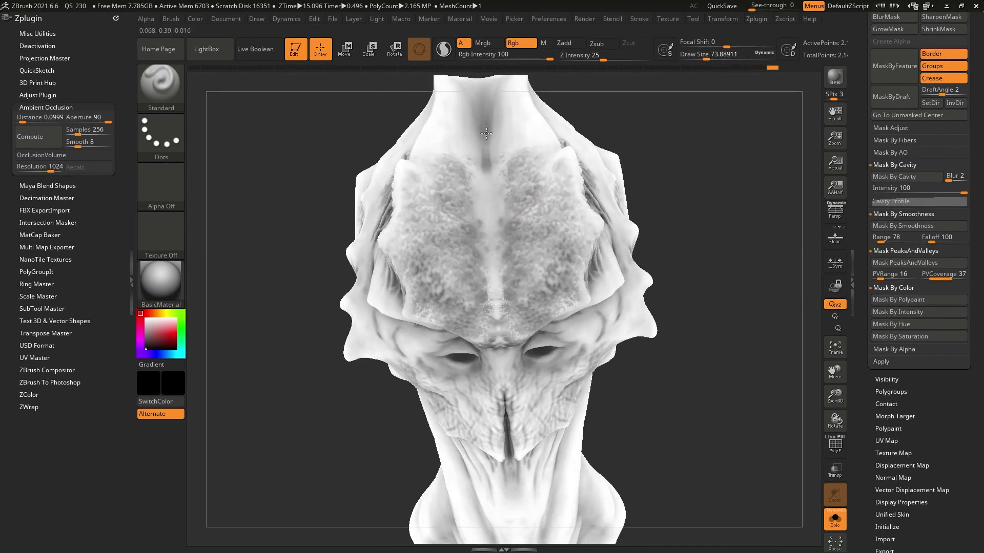
left_click_drag(674, 331, 683, 341)
mouse_move(678, 377)
left_mouse_down("alt")
mouse_move(701, 345)
mouse_move(720, 278)
left_mouse_up("alt")
right_click(702, 346)
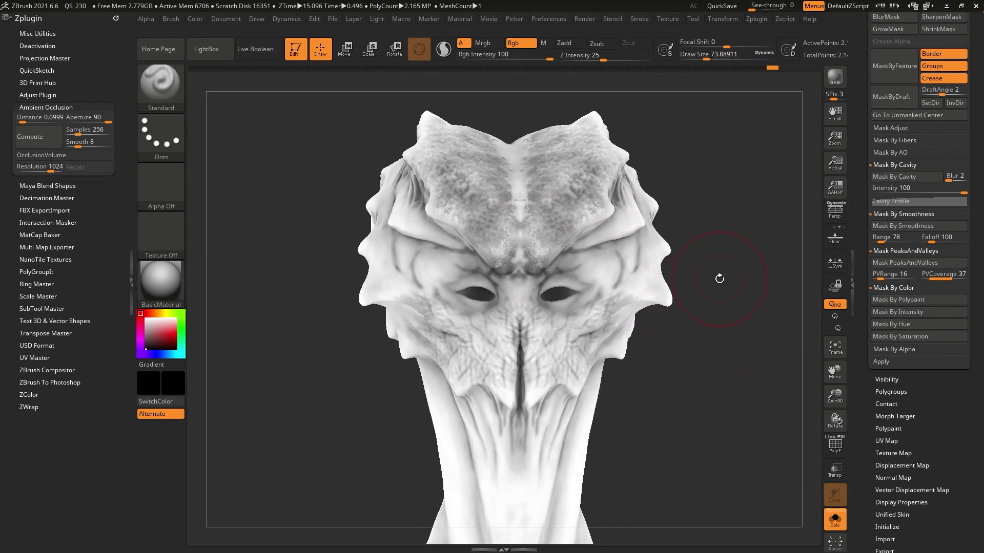
mouse_move(748, 382)
left_mouse_down()
mouse_move(753, 424)
mouse_move(630, 369)
mouse_move(667, 373)
left_mouse_up()
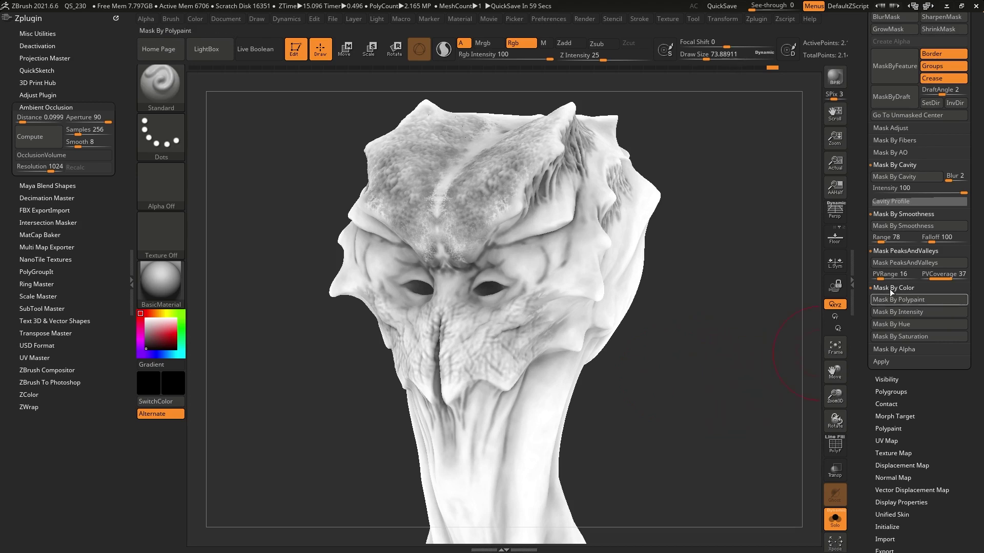
Mask the head by cavity and strengthen the mask by applying a steeply rising Mask Adjust curve
left_click(912, 177)
left_click(906, 127)
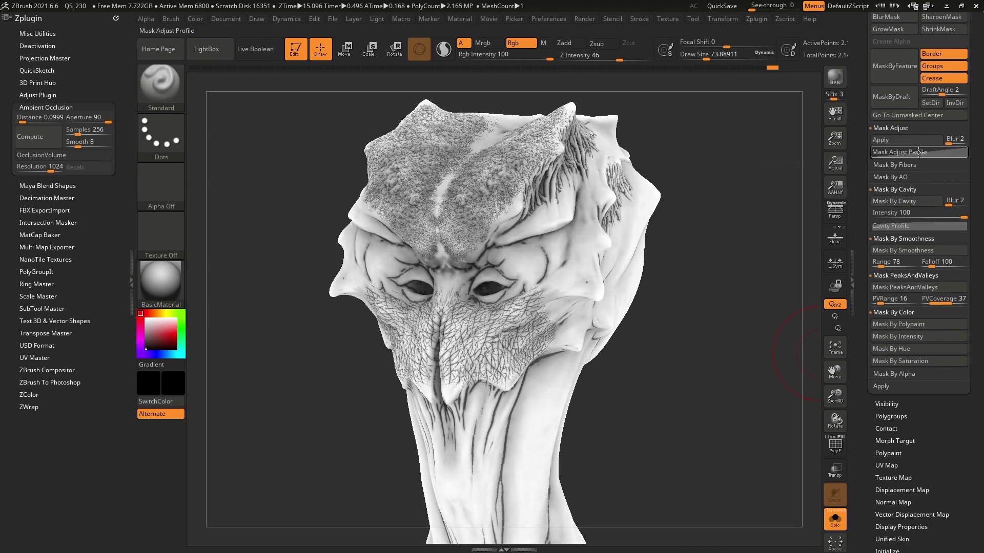
left_click(900, 152)
left_click_drag(917, 197, 923, 210)
left_click(902, 141)
left_click_drag(928, 212, 893, 192)
left_click(913, 141)
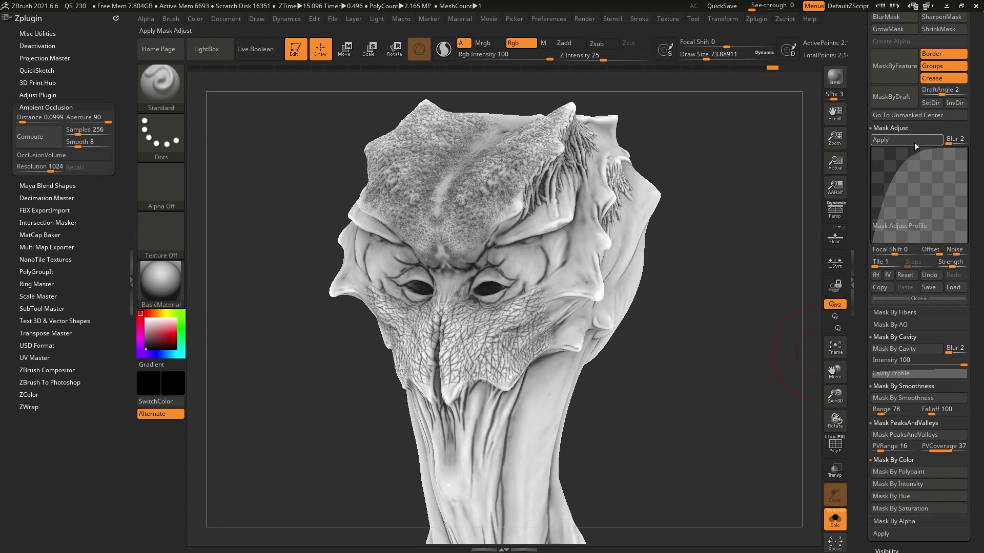
Invert the adjusted cavity mask and hide its display
left_click_drag(862, 134, 859, 196)
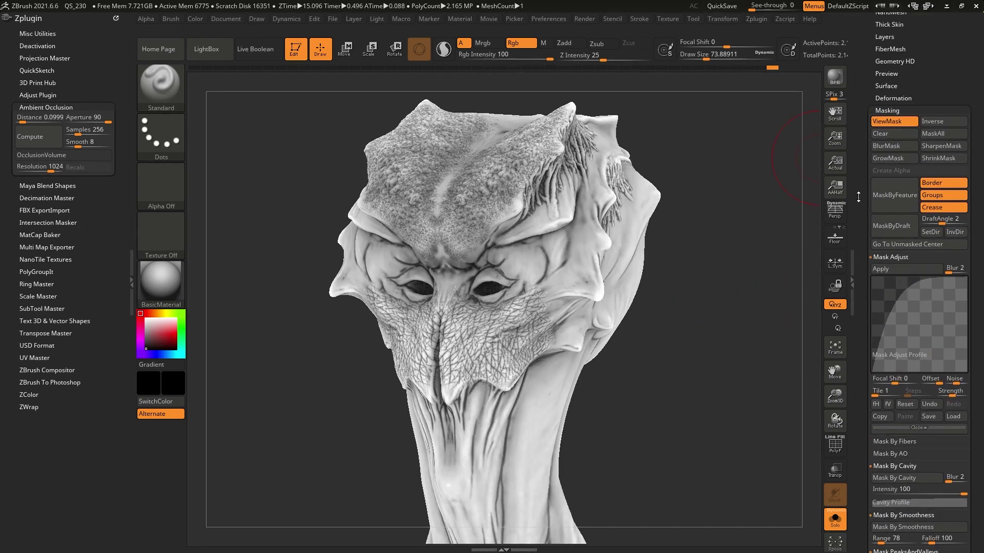
left_click(902, 120)
left_click(931, 120)
left_click(909, 121)
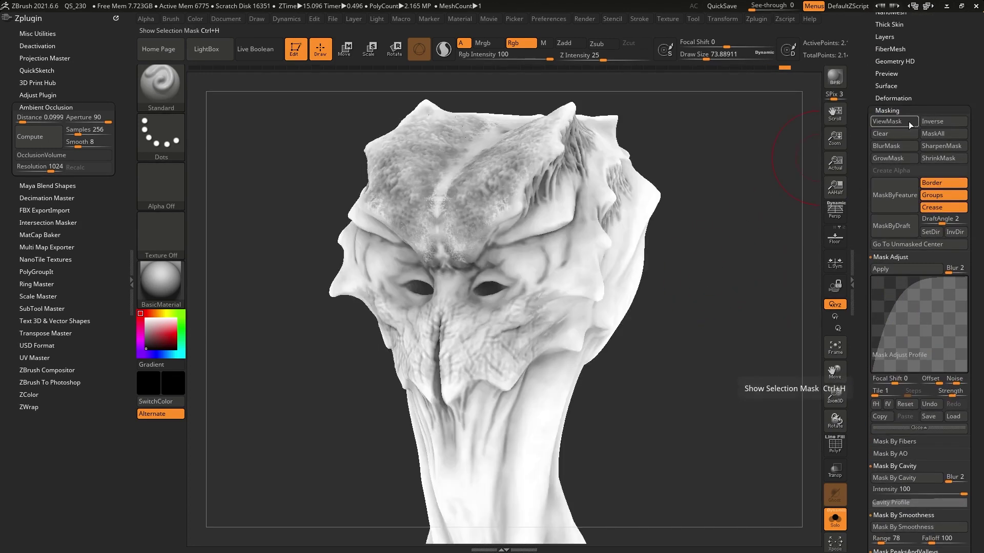
Undo the cheek stroke, set the brush size to about 44 and paint black into the snout cracks and upper neck grooves
right_click_drag(631, 323, 630, 352, "ctrl")
mouse_move(597, 274)
left_mouse_down()
mouse_move(542, 308)
mouse_move(530, 354)
left_mouse_up()
key("ctrl+z")
right_click_drag(548, 307, 571, 249, "alt")
key("space")
mouse_move(581, 247)
left_mouse_down()
mouse_move(553, 277)
mouse_move(469, 313)
mouse_move(465, 377)
left_mouse_up()
mouse_move(500, 373)
right_mouse_down("alt")
mouse_move(529, 294)
mouse_move(528, 320)
right_mouse_up("alt")
left_click_drag(451, 333, 451, 362)
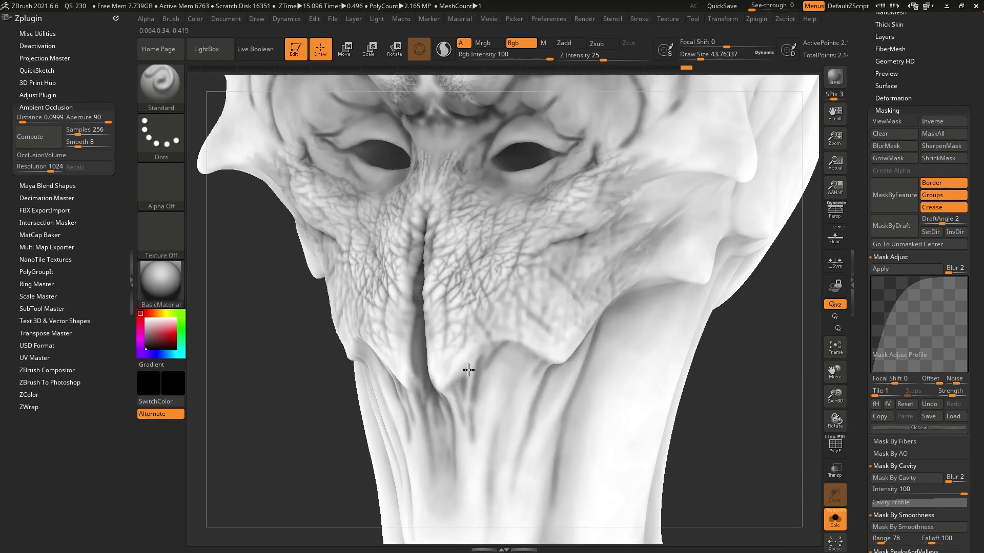
Paint black into the creases around the eyes, cheeks and brow
right_click_drag(643, 264, 577, 213)
right_click_drag(472, 488, 578, 263, "ctrl")
right_click_drag(611, 150, 511, 256, "alt")
right_click_drag(410, 191, 467, 238)
right_click_drag(449, 283, 538, 273)
mouse_move(536, 203)
right_mouse_down()
mouse_move(571, 226)
mouse_move(544, 222)
mouse_move(559, 292)
mouse_move(542, 309)
right_mouse_up()
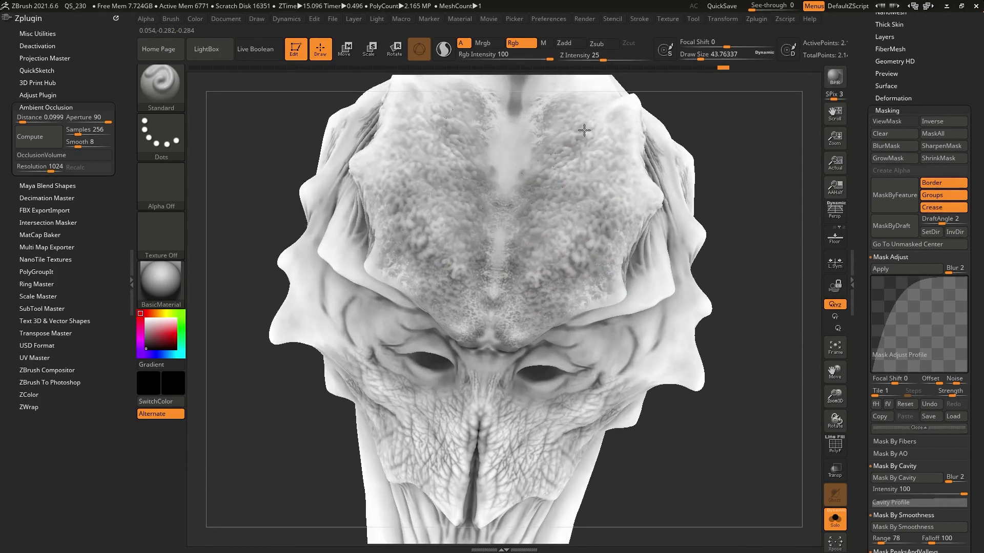
Increase the brush size to about 87 and paint black over the scaly crown and its edges
right_click_drag(610, 202, 603, 267, "alt")
key("space")
left_click_drag(612, 251, 622, 251)
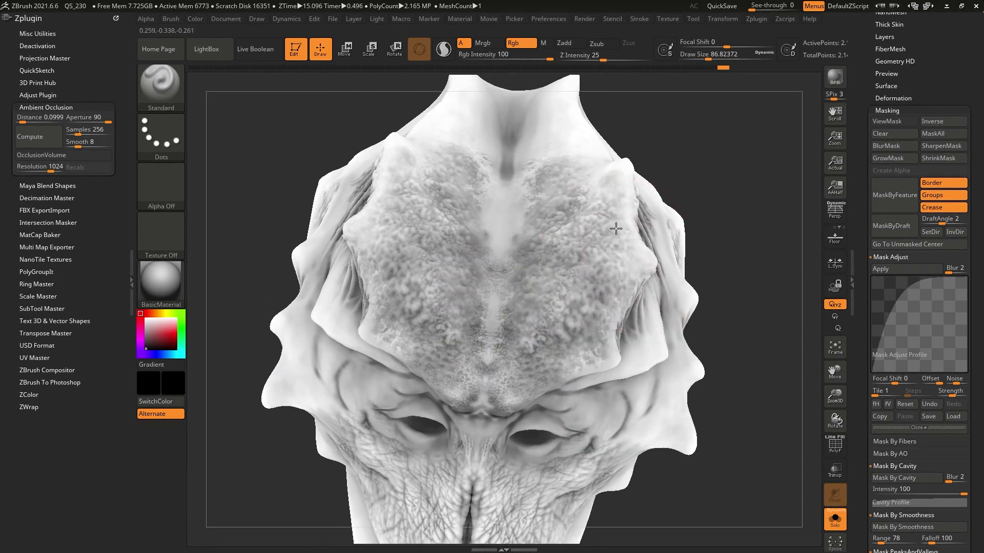
mouse_move(570, 137)
left_mouse_down()
mouse_move(543, 106)
mouse_move(505, 236)
left_mouse_up()
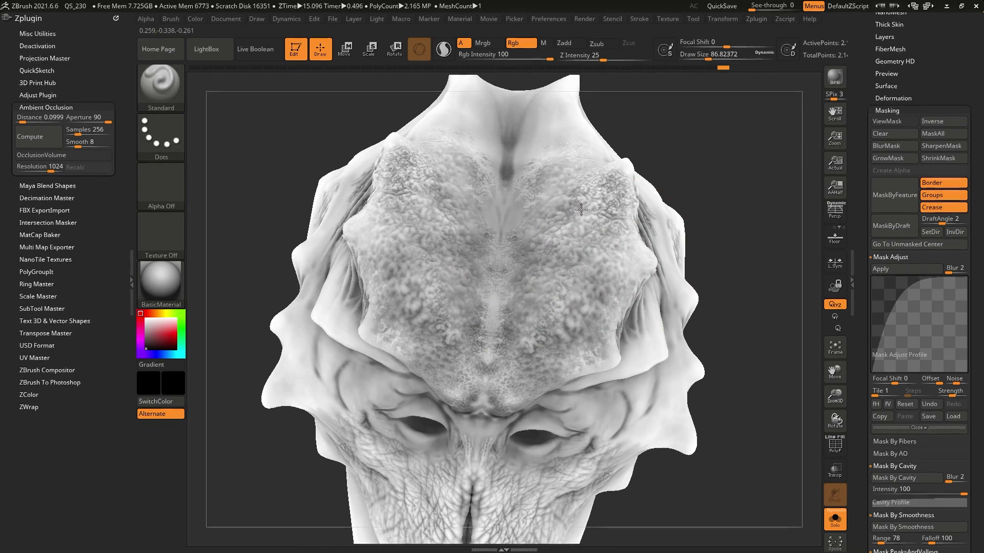
right_click_drag(579, 190, 613, 182)
mouse_move(615, 330)
right_mouse_down()
mouse_move(566, 358)
mouse_move(596, 310)
right_mouse_up()
mouse_move(596, 310)
left_mouse_down()
mouse_move(581, 348)
mouse_move(572, 327)
left_mouse_up()
Examine the polypainted recesses across the whole head and neck from the side and front
right_click_drag(616, 396, 591, 269, "ctrl")
right_click_drag(628, 435, 595, 410)
mouse_move(594, 410)
right_mouse_down("alt")
mouse_move(620, 306)
mouse_move(675, 311)
mouse_move(666, 335)
mouse_move(633, 340)
right_mouse_up("alt")
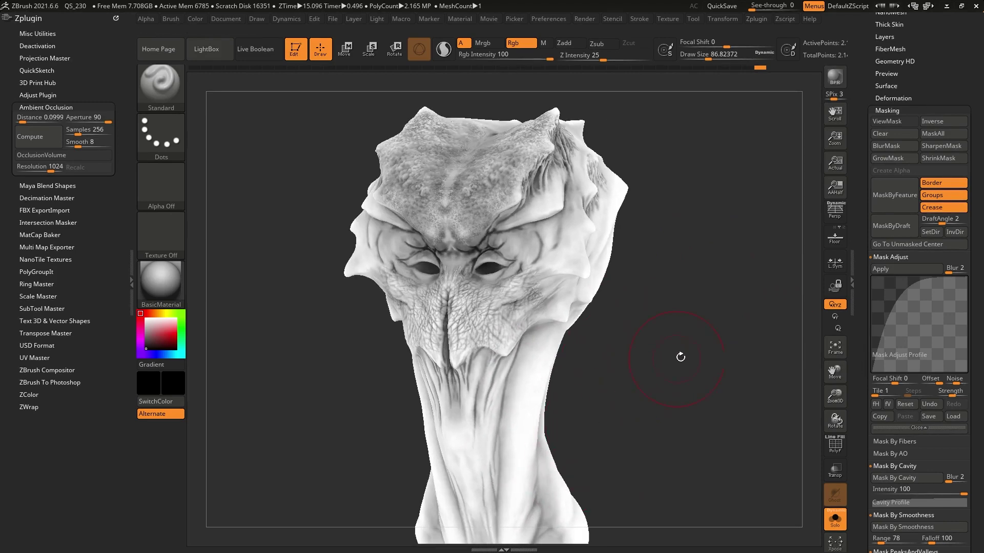
right_click_drag(664, 215, 686, 352)
mouse_move(691, 397)
right_mouse_down()
mouse_move(672, 352)
mouse_move(671, 382)
right_mouse_up()
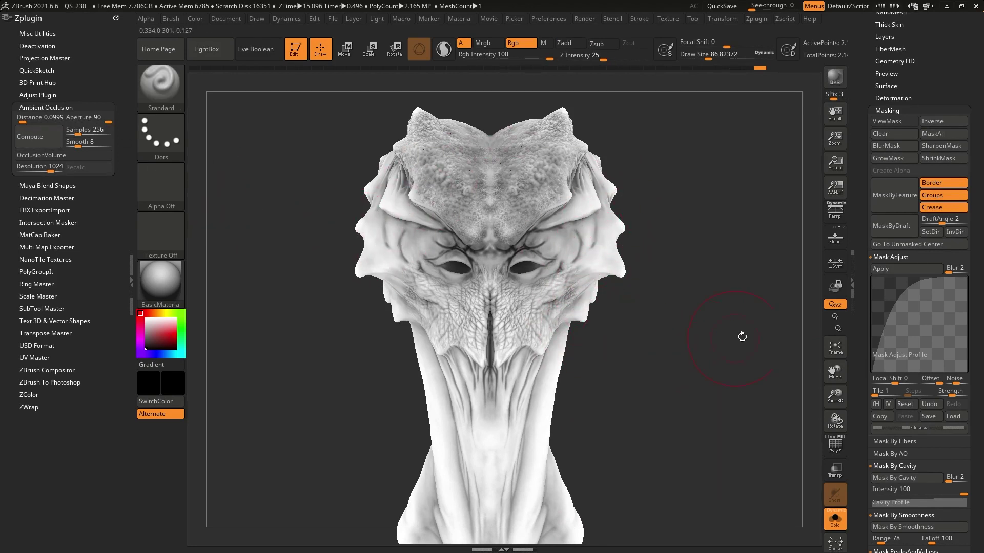
scroll(931, 257, "down", 5)
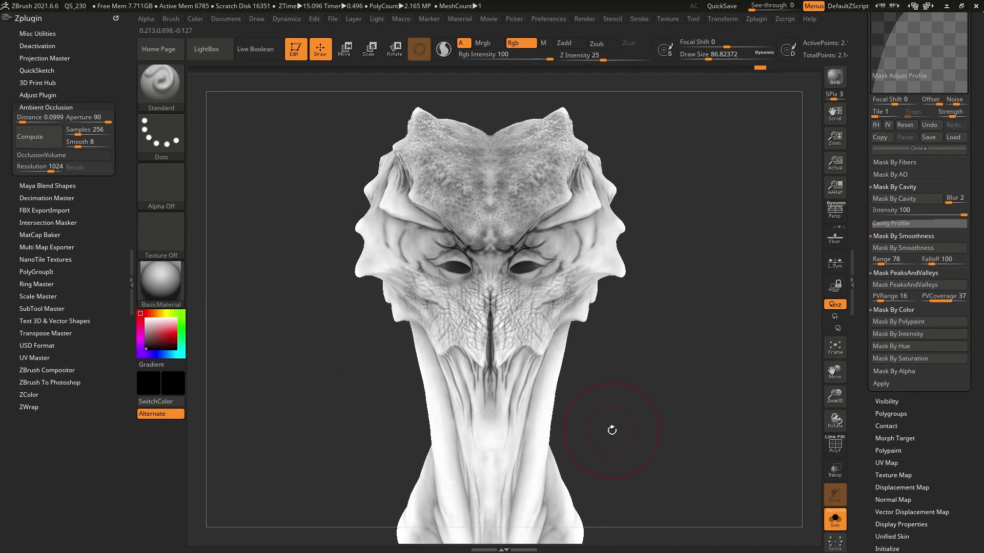
Reduce the brush size to about 41 and mask the head by the intensity of its polypaint
key("space")
left_click_drag(666, 327, 655, 325)
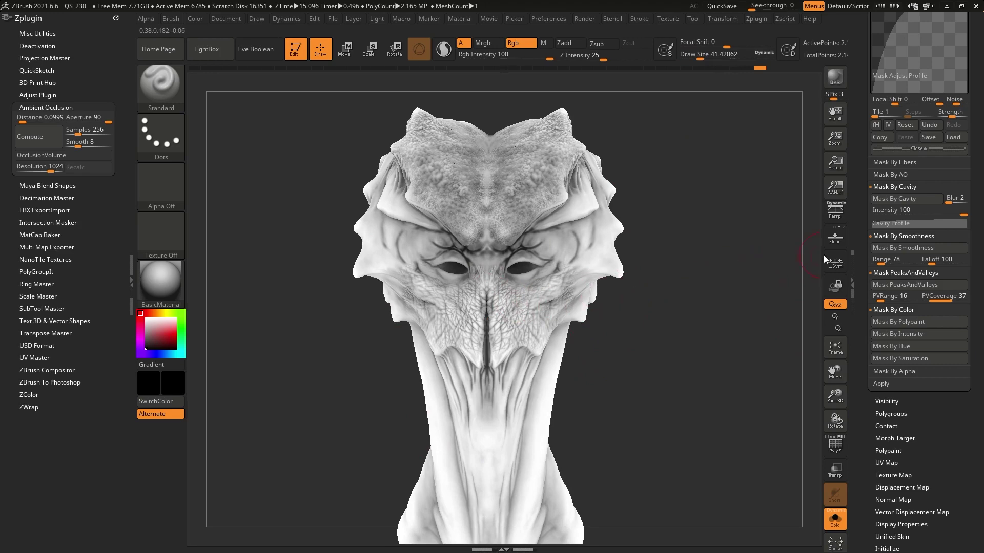
left_click_drag(861, 207, 861, 249)
left_click_drag(742, 279, 679, 310)
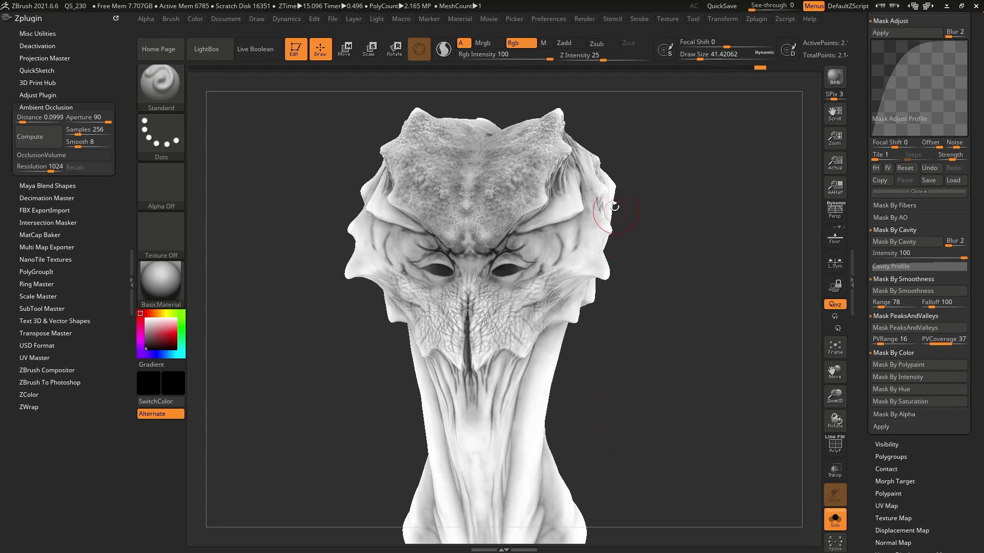
left_click(906, 379)
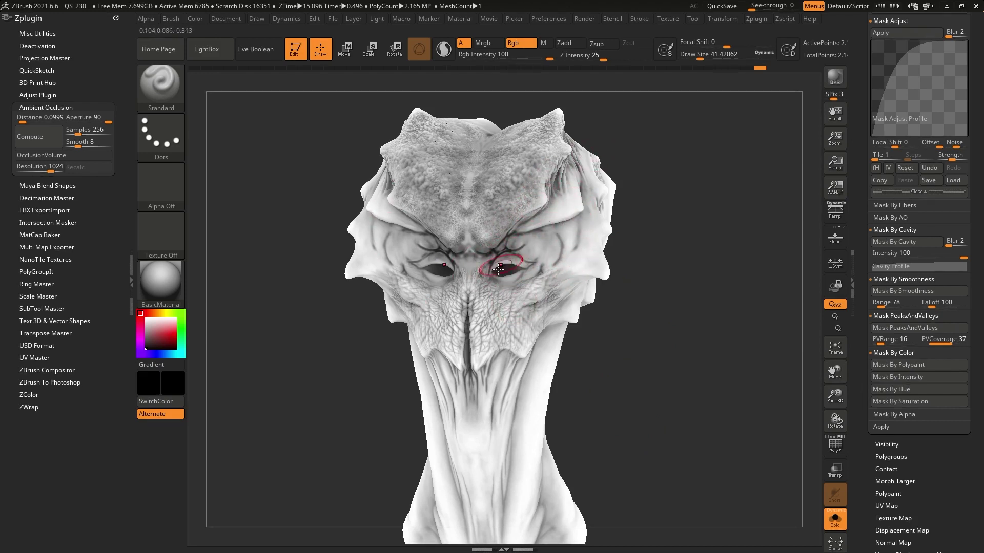
left_click(925, 377)
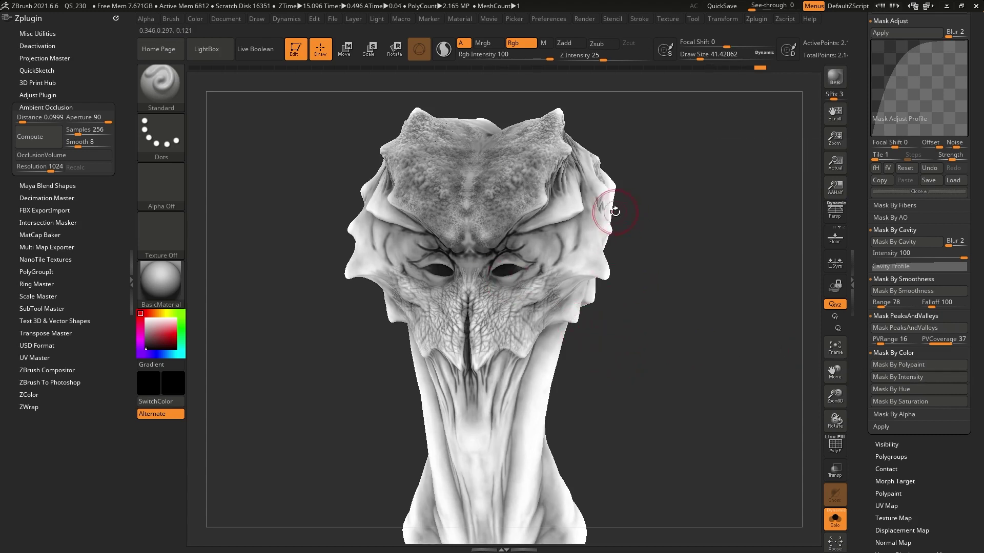
Change the rendering mode from Flat to Preview to show the shaded head with its mask
left_click_drag(863, 154, 863, 278)
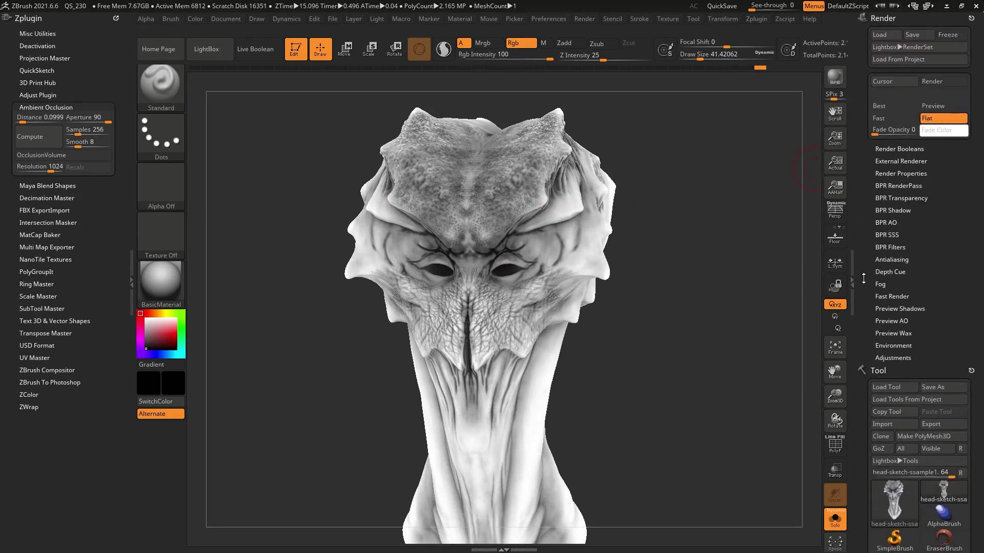
left_click(944, 107)
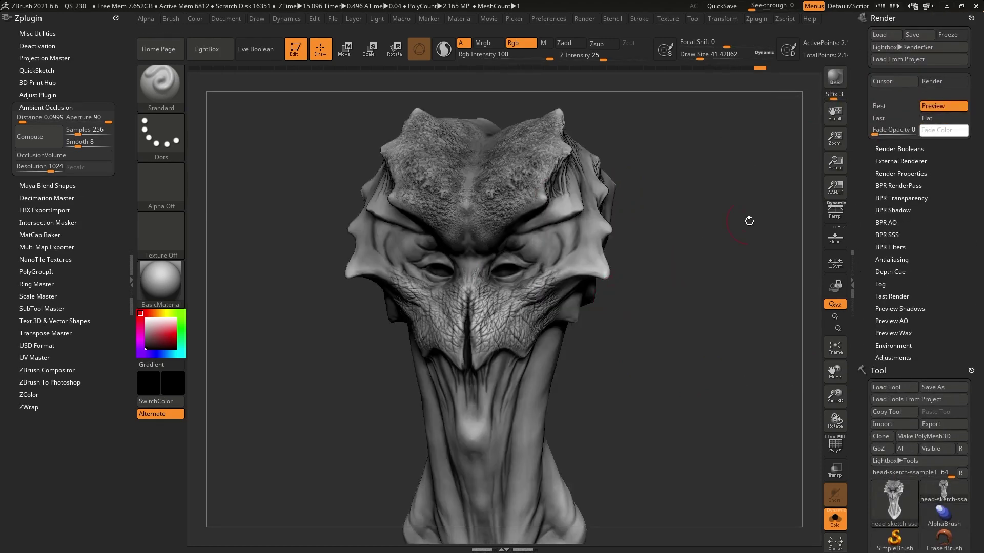
scroll(879, 236, "down", 10)
key("shift")
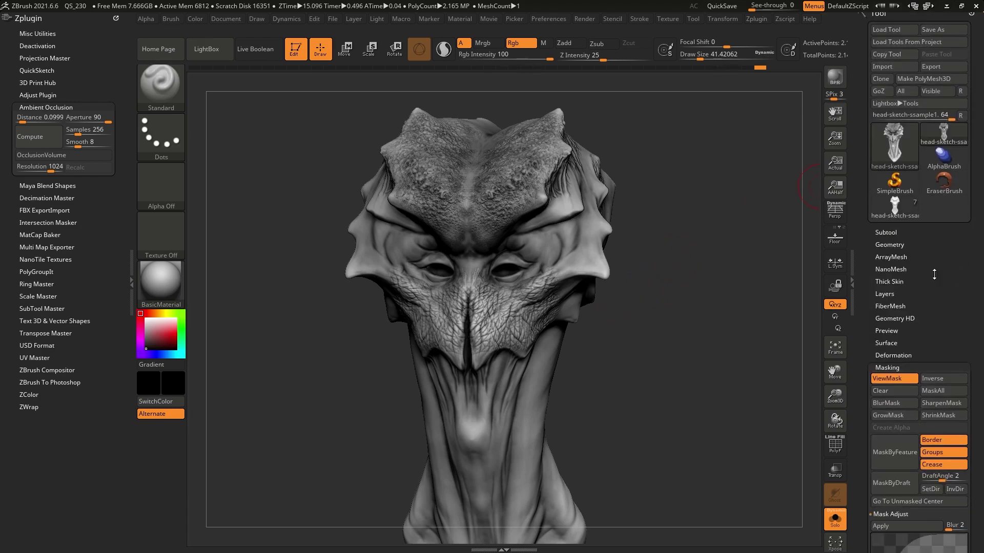
Turn off the head subtool's polypaint display and set the main color to white
left_click(918, 230)
left_click_drag(160, 331, 144, 317)
key("ctrl")
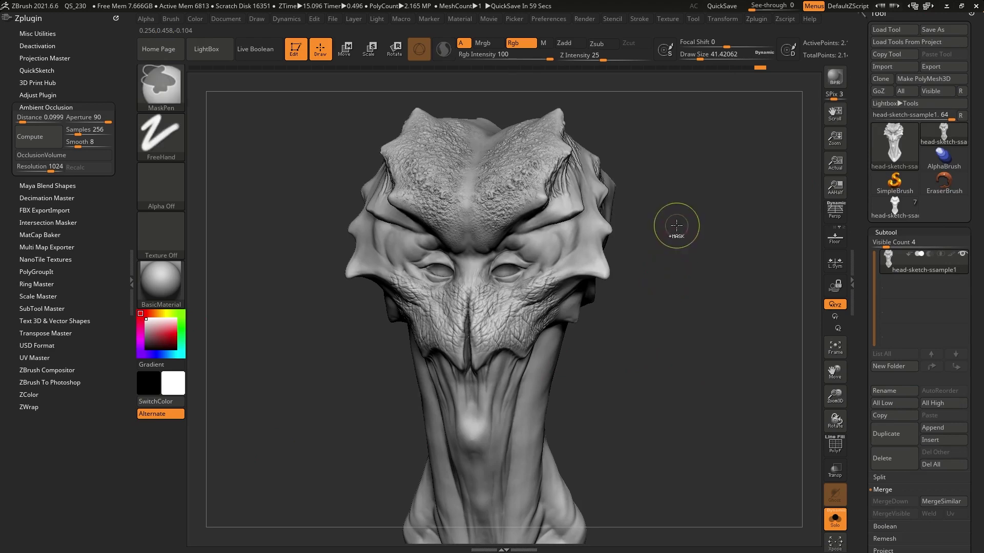
Invert the intensity mask and hide it on the shaded head
left_click(681, 225, "ctrl")
left_click(680, 241, "ctrl")
left_click(679, 255, "ctrl")
key("ctrl+h")
mouse_move(686, 257)
left_mouse_down()
mouse_move(685, 246)
mouse_move(688, 299)
mouse_move(651, 200)
mouse_move(686, 226)
left_mouse_up()
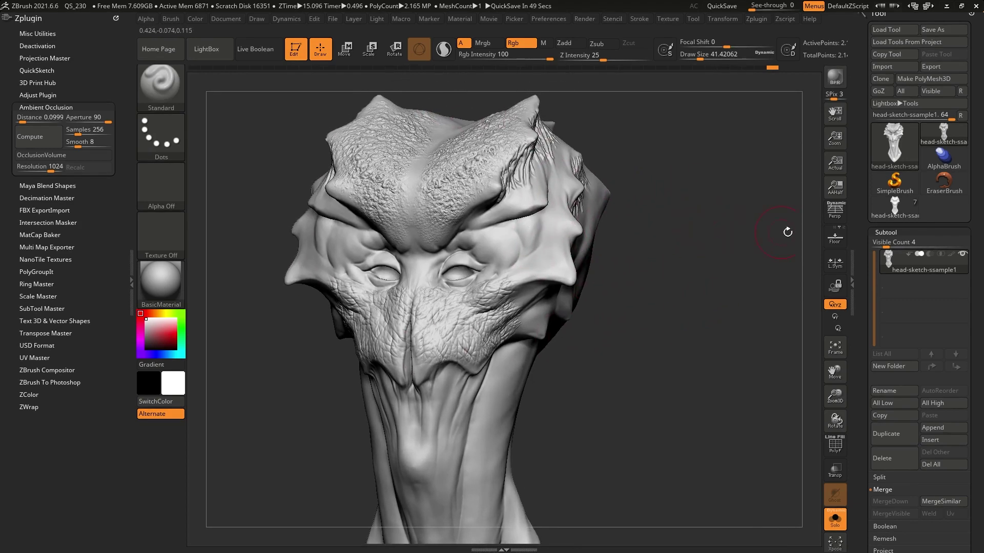
Apply the Inflate deformation to the unmasked parts of the head
scroll(892, 140, "down", 10)
scroll(864, 351, "down", 4)
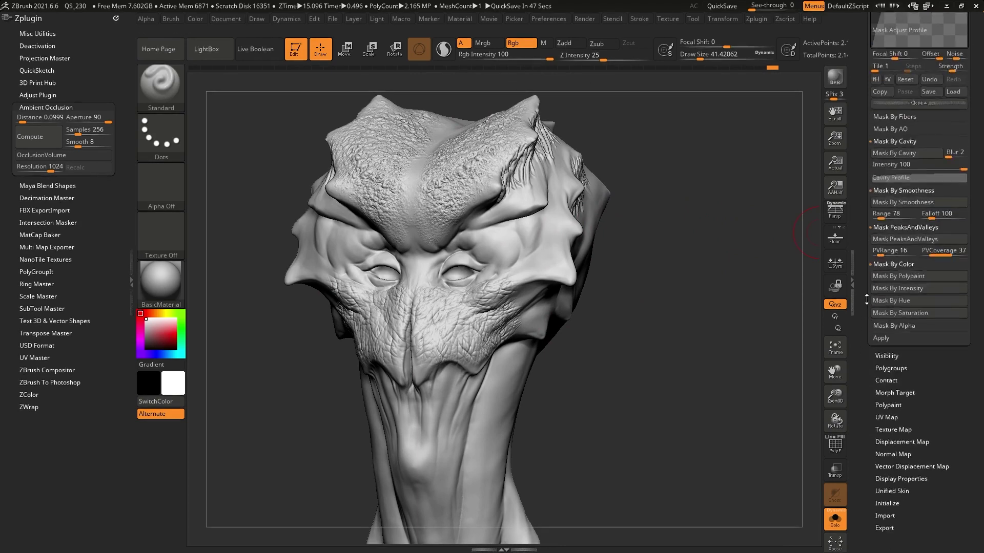
scroll(915, 323, "up", 4)
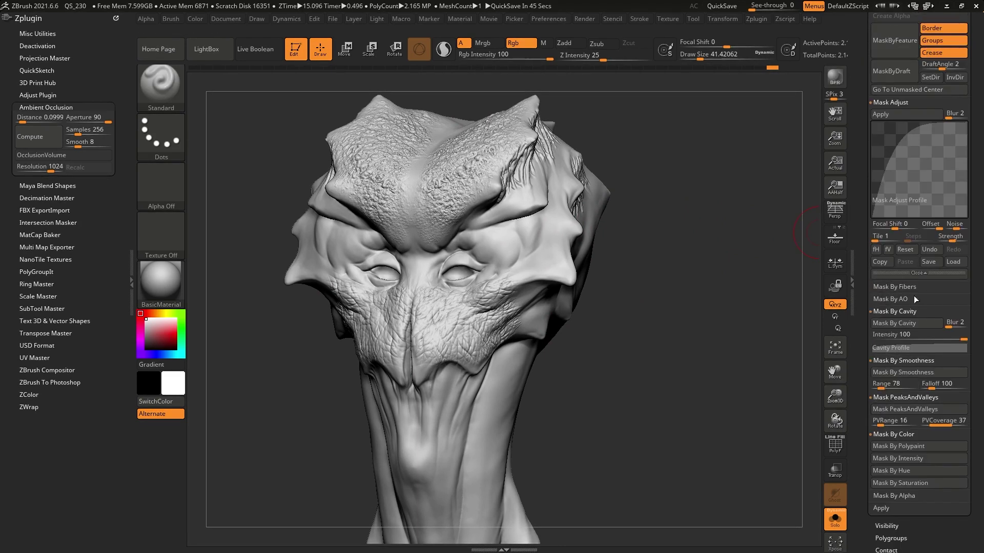
left_click_drag(866, 255, 862, 345)
left_click(902, 196)
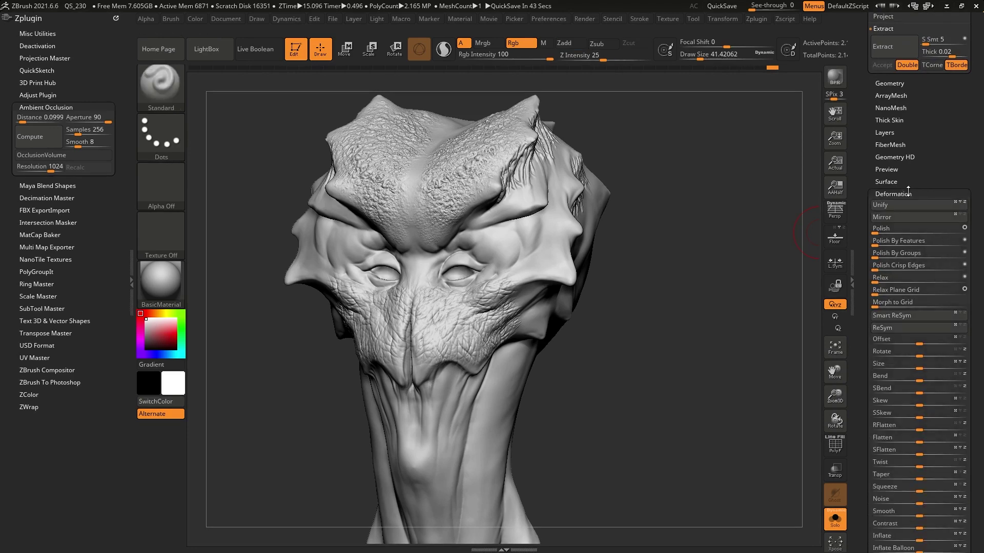
left_click_drag(909, 198, 926, 109)
left_click_drag(920, 282, 915, 281)
Examine the deformed surface detail on the side of the head, the snout and the neck
right_click_drag(548, 157, 446, 153)
right_click_drag(575, 176, 462, 172)
right_click_drag(537, 135, 569, 145)
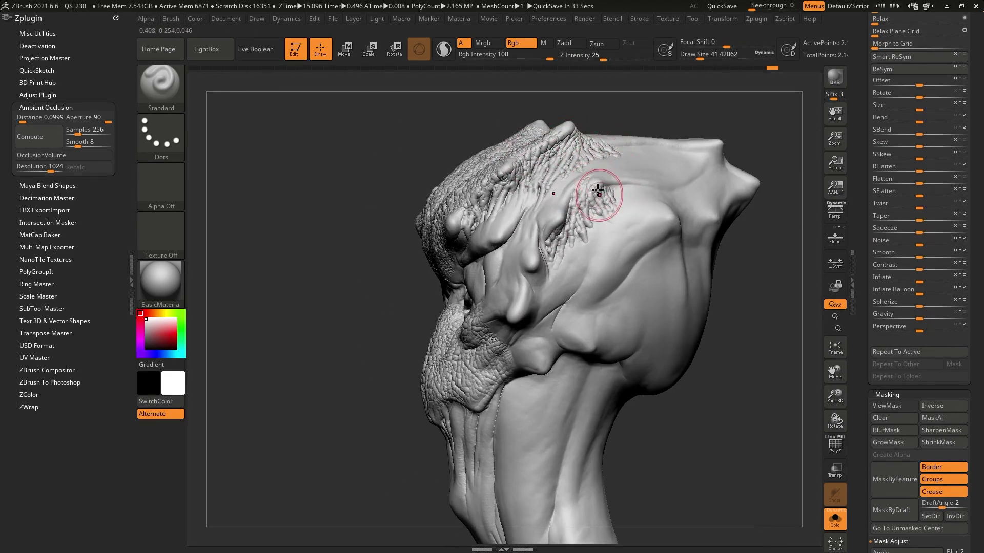
right_click_drag(604, 356, 580, 281)
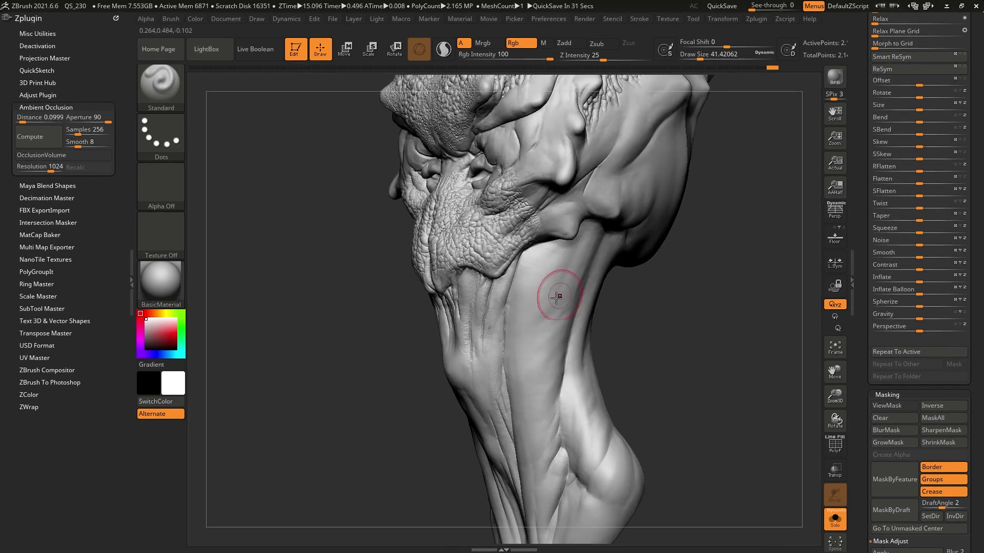
right_click_drag(514, 274, 511, 287)
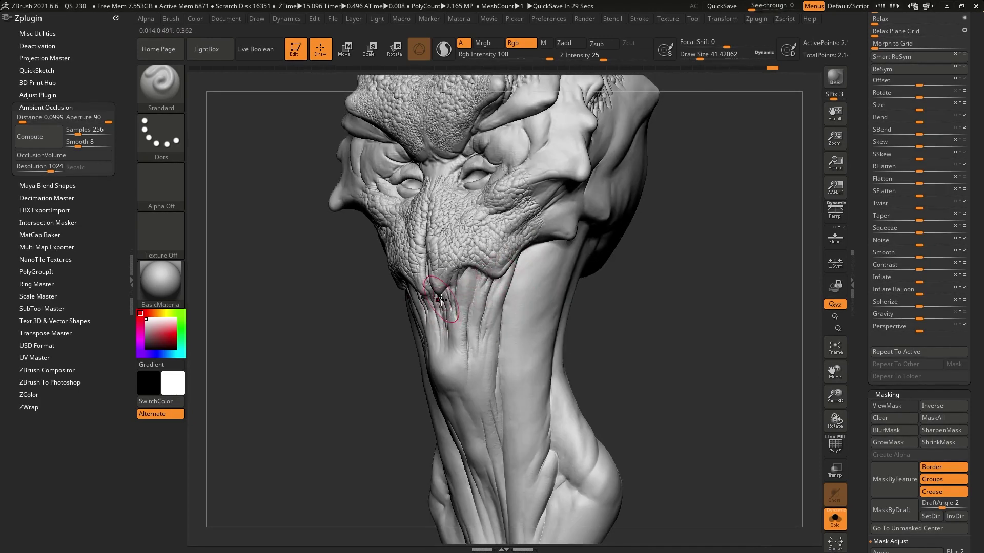
mouse_move(501, 271)
right_mouse_down()
mouse_move(507, 291)
mouse_move(546, 296)
right_mouse_up()
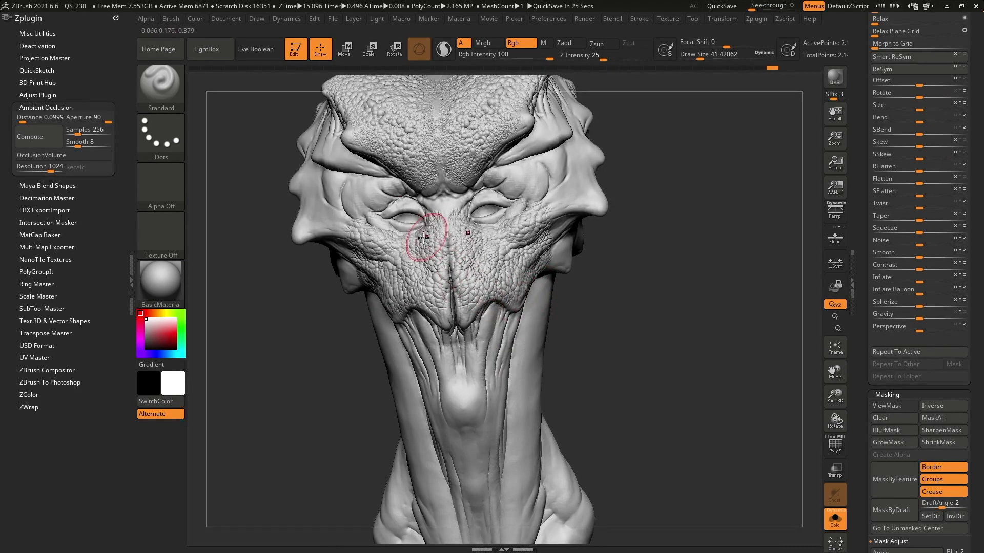
mouse_move(612, 246)
left_mouse_down()
mouse_move(636, 272)
mouse_move(587, 317)
left_mouse_up()
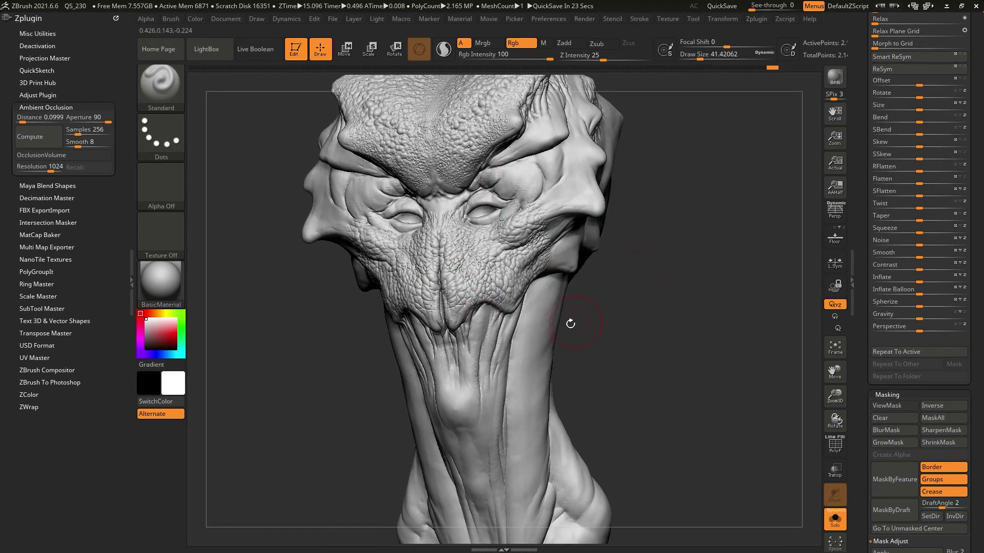
Set the Standard brush to Zadd with a draw size of about 71 and sculpt through the mask over the snout and forehead
mouse_move(692, 320)
left_mouse_down()
mouse_move(683, 266)
mouse_move(647, 204)
left_mouse_up()
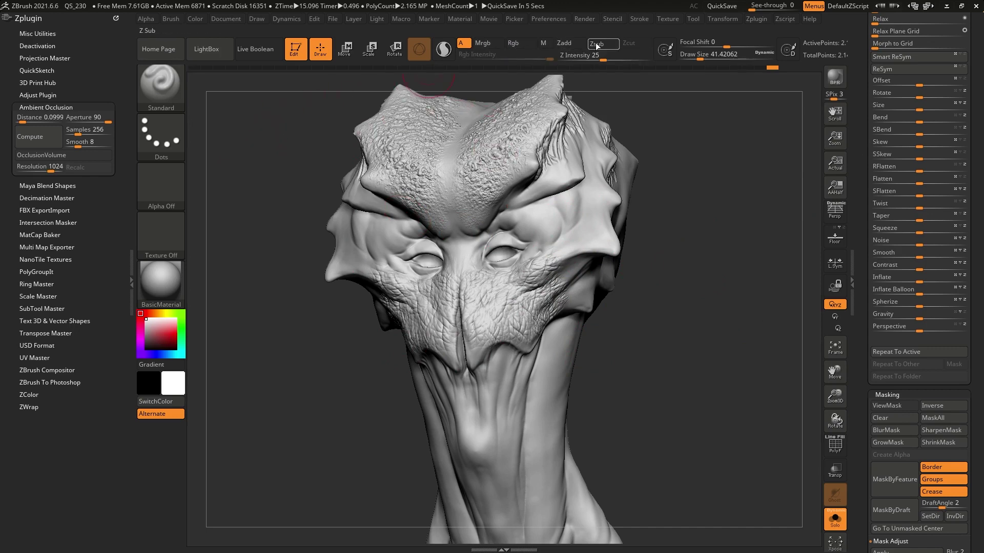
key("space")
left_click_drag(537, 216, 546, 217)
mouse_move(546, 216)
right_mouse_down("ctrl")
mouse_move(533, 241)
mouse_move(517, 210)
mouse_move(501, 220)
right_mouse_up("ctrl")
mouse_move(501, 219)
left_mouse_down()
mouse_move(507, 251)
mouse_move(489, 215)
left_mouse_up()
mouse_move(509, 285)
left_mouse_down()
mouse_move(493, 282)
mouse_move(499, 354)
mouse_move(520, 302)
mouse_move(514, 360)
mouse_move(549, 323)
left_mouse_up()
mouse_move(558, 264)
left_mouse_down()
mouse_move(534, 291)
mouse_move(568, 345)
mouse_move(507, 375)
left_mouse_up()
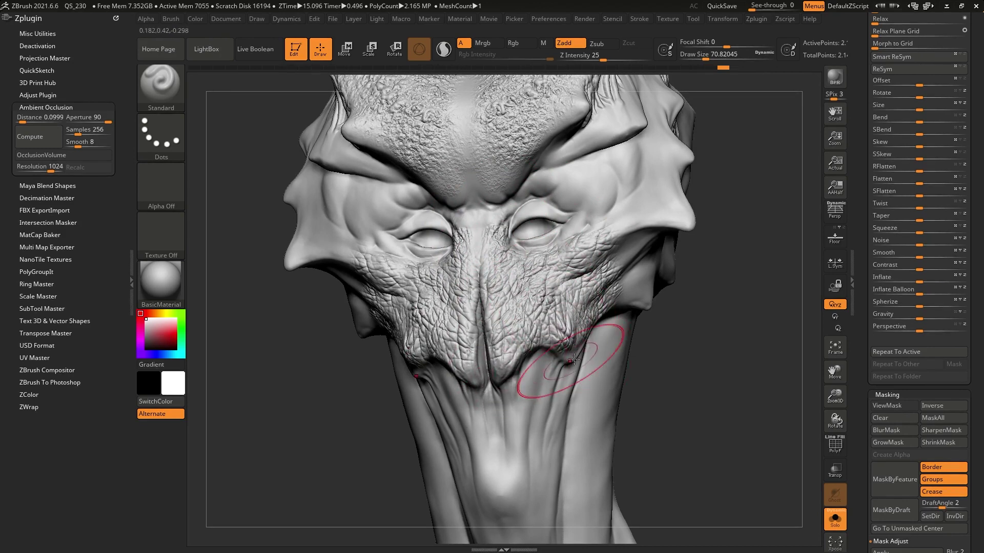
mouse_move(646, 169)
left_mouse_down()
mouse_move(589, 220)
mouse_move(553, 231)
mouse_move(479, 303)
mouse_move(459, 177)
left_mouse_up()
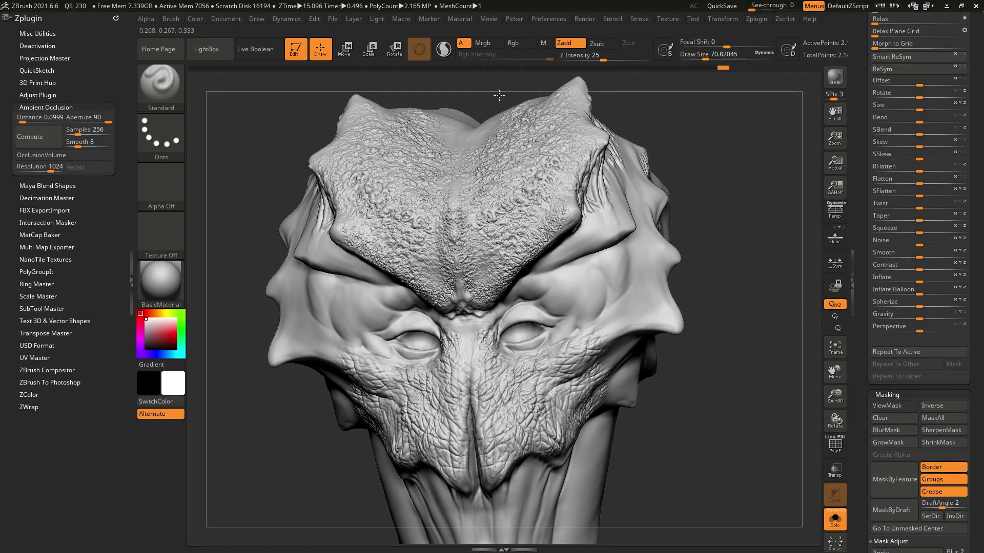
Examine the sculpted surface detail on the forehead, snout and neck from several angles
mouse_move(684, 241)
left_mouse_down()
mouse_move(622, 215)
mouse_move(579, 296)
left_mouse_up()
right_click_drag(579, 296, 567, 312)
mouse_move(615, 159)
left_mouse_down()
mouse_move(595, 177)
mouse_move(596, 235)
left_mouse_up()
right_click_drag(640, 324, 604, 380)
right_click_drag(533, 373, 497, 239, "ctrl")
mouse_move(497, 239)
left_mouse_down()
mouse_move(640, 241)
mouse_move(677, 351)
mouse_move(637, 352)
mouse_move(527, 239)
left_mouse_up()
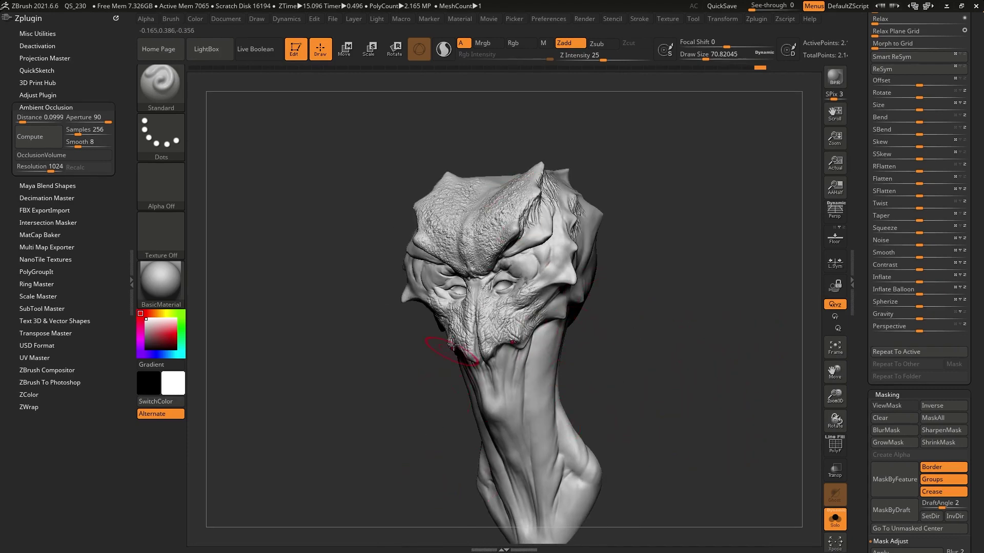
mouse_move(635, 385)
left_mouse_down()
mouse_move(611, 327)
mouse_move(530, 318)
left_mouse_up()
mouse_move(604, 269)
left_mouse_down()
mouse_move(665, 296)
mouse_move(619, 236)
left_mouse_up()
left_click_drag(638, 357, 601, 347)
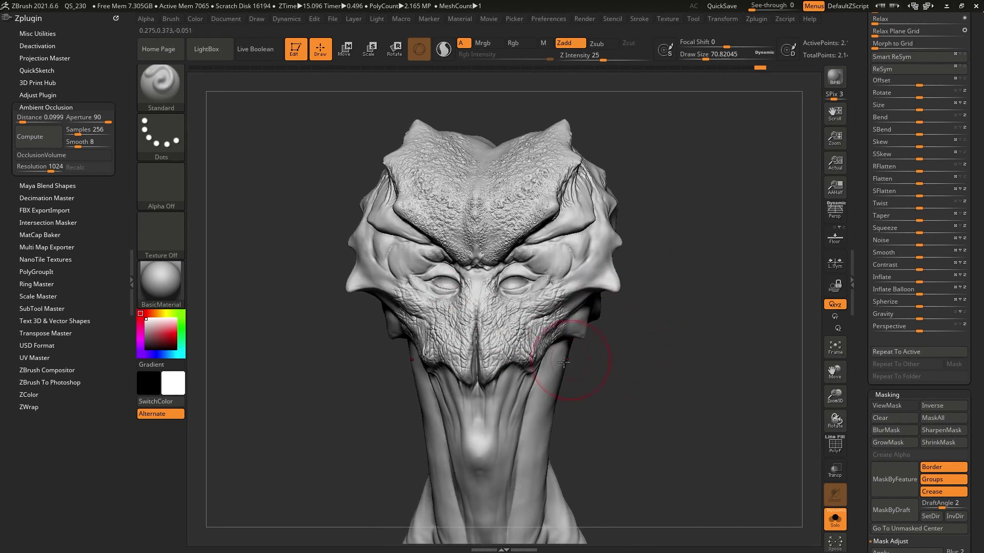
Turn on the head subtool's polypaint display and switch to the Flat renderer
left_click_drag(637, 237, 825, 215)
scroll(857, 172, "up", 3)
scroll(857, 172, "up", 10)
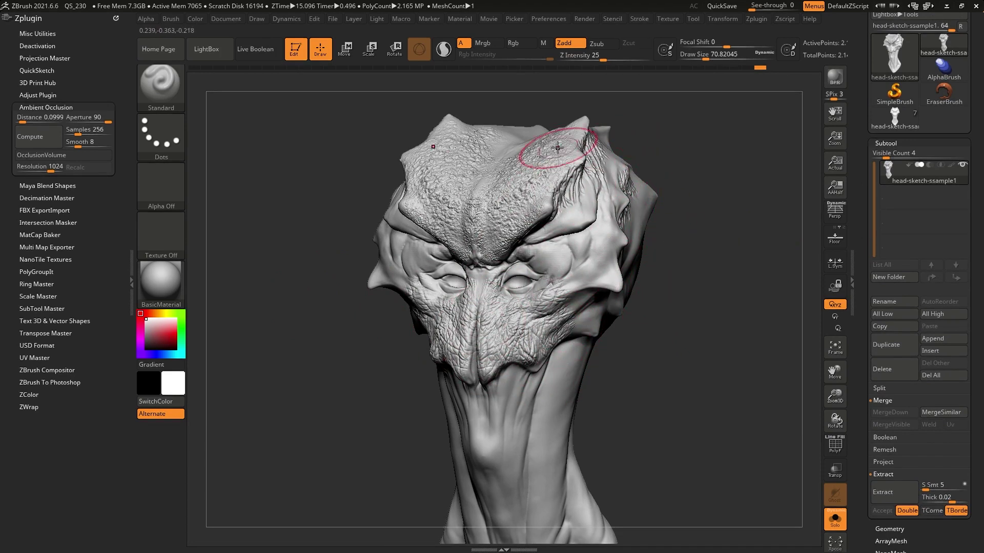
left_click(950, 165)
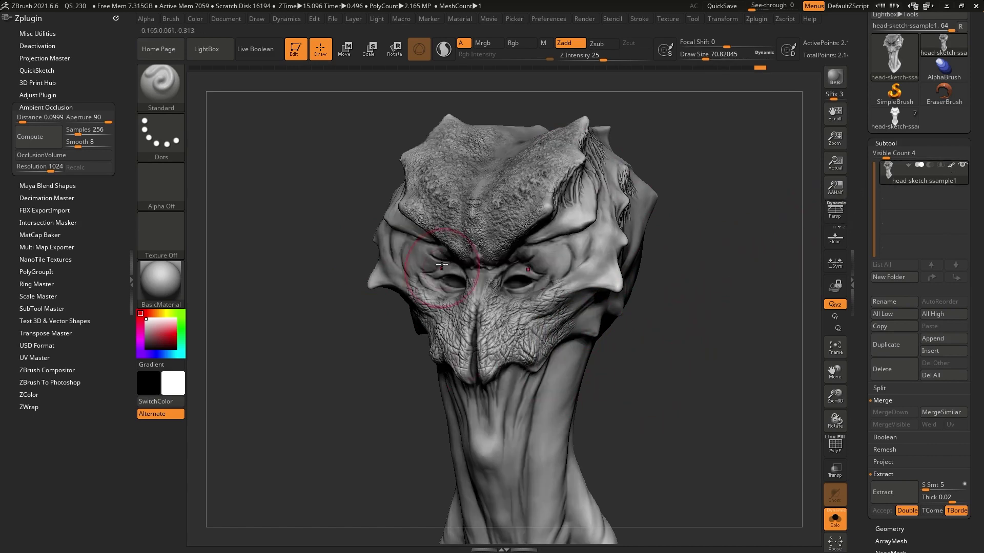
left_click_drag(861, 232, 863, 295)
left_click(938, 107)
Clear the mask from the head and set the brush draw size to about 31
mouse_move(676, 327)
left_mouse_down()
mouse_move(633, 323)
mouse_move(648, 320)
left_mouse_up()
left_click_drag(550, 246, 533, 264, "ctrl")
mouse_move(610, 274)
left_mouse_down("ctrl")
mouse_move(620, 300)
mouse_move(639, 271)
left_mouse_up("ctrl")
key("space")
mouse_move(653, 296)
left_mouse_down()
mouse_move(645, 296)
mouse_move(648, 278)
left_mouse_up()
Mask the head by the intensity of its polypaint, and clear that mask again
left_click_drag(901, 322, 902, 180)
left_click_drag(897, 513, 897, 115)
left_click_drag(898, 402, 901, 239)
left_click(900, 131)
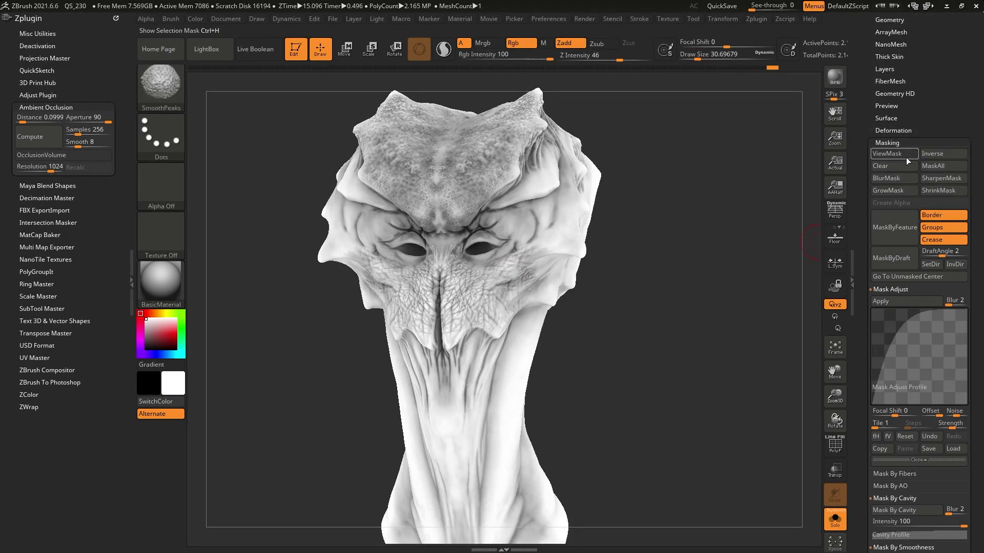
left_click(887, 142)
scroll(917, 256, "up", 10)
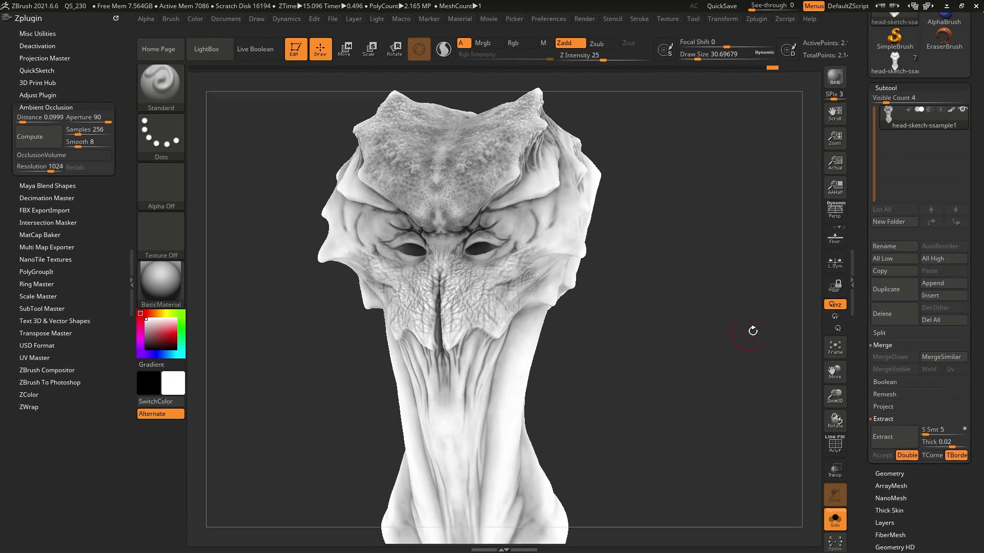
left_click_drag(636, 381, 573, 190)
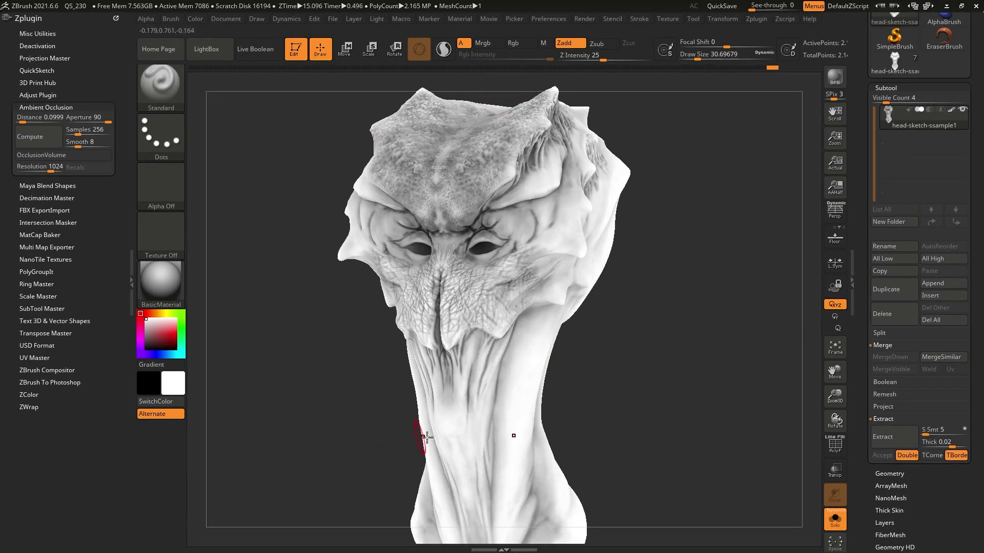
scroll(917, 377, "down", 8)
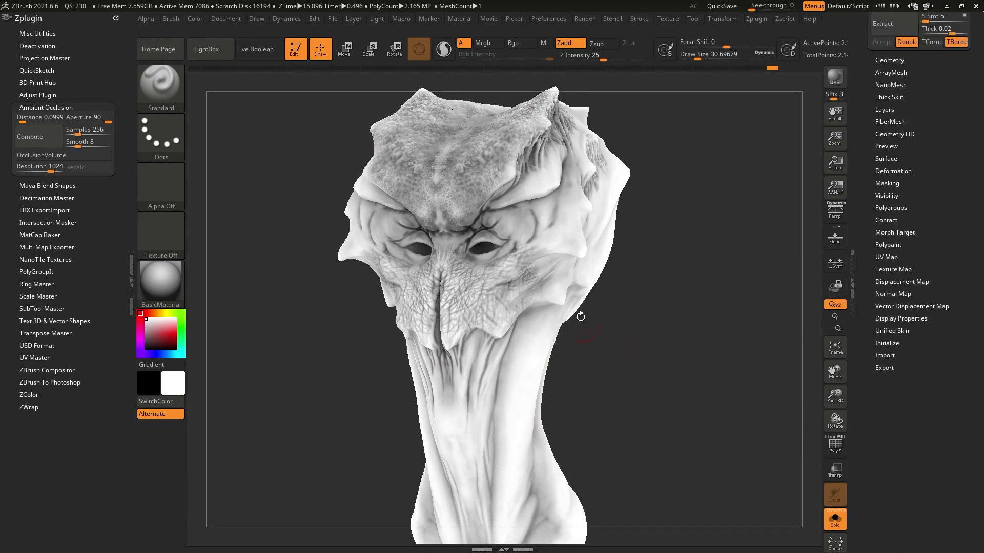
left_click(887, 183)
scroll(858, 387, "down", 5)
left_click_drag(858, 387, 858, 356)
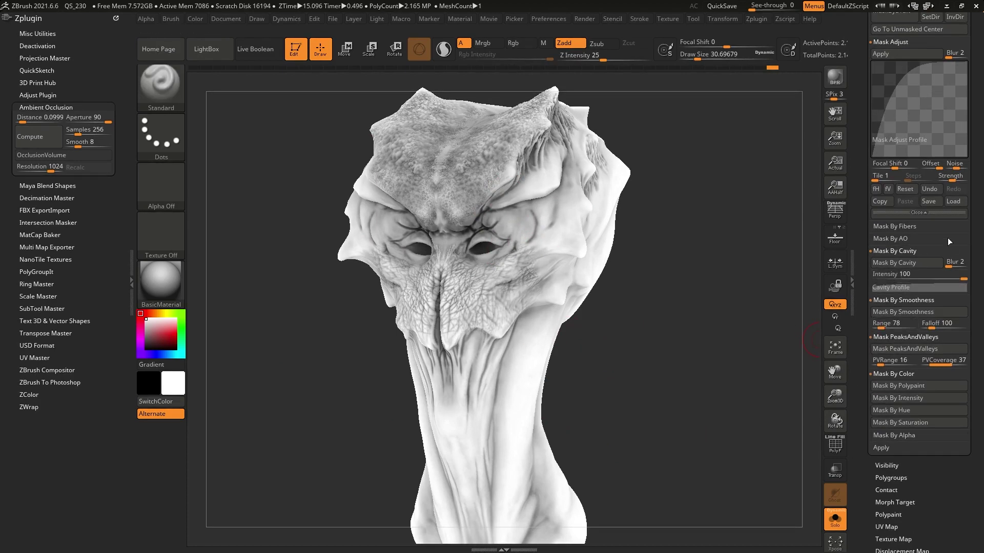
left_click(921, 400)
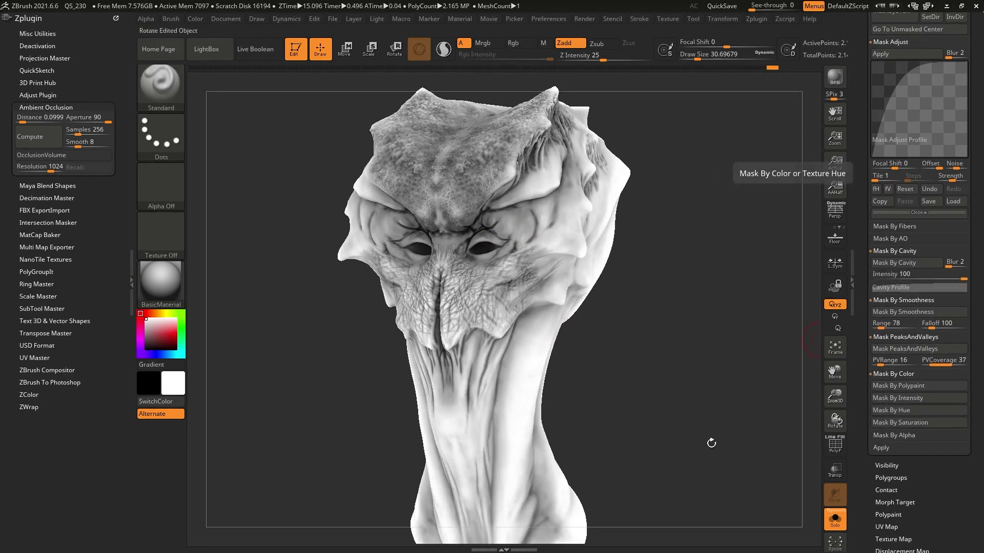
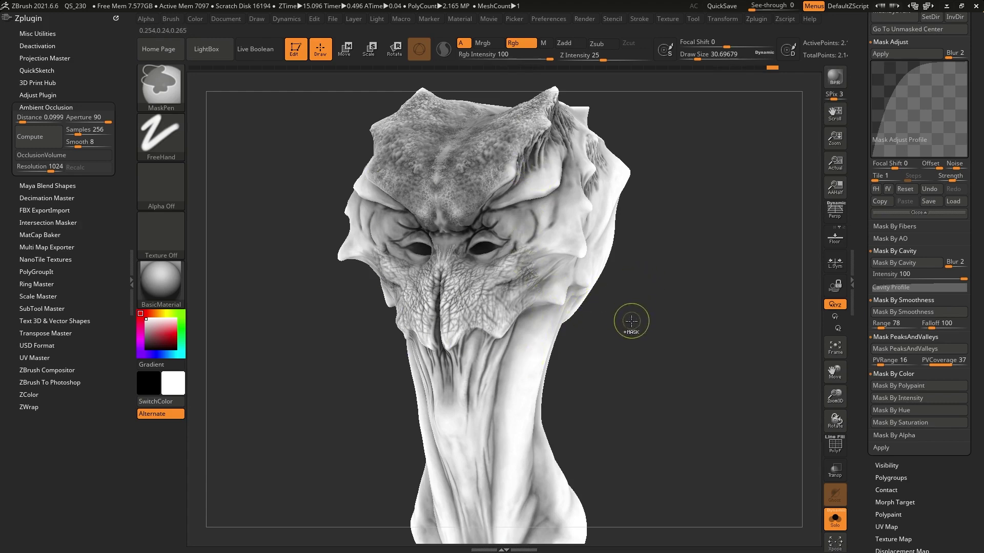
left_click_drag(644, 301, 625, 370, "ctrl")
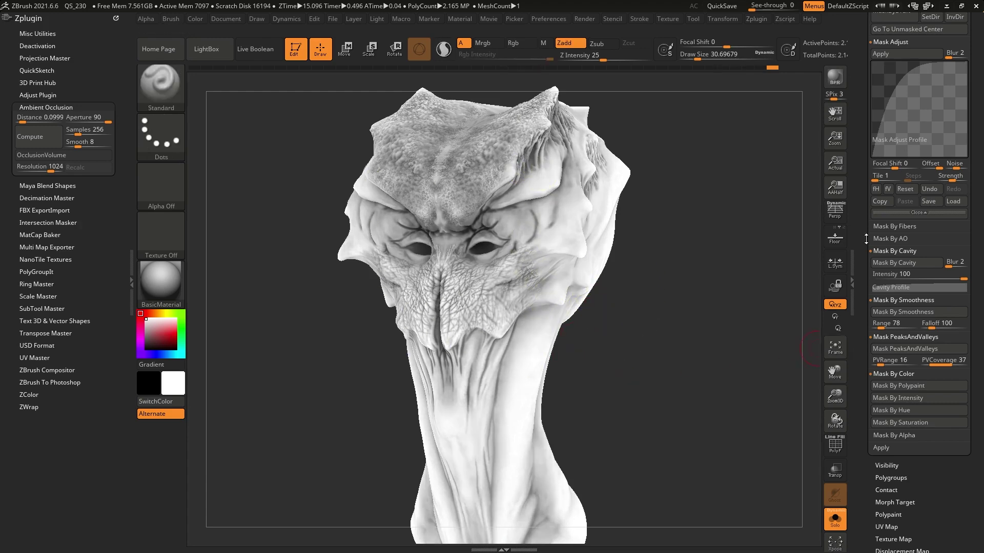
Mask the head by color intensity once more and display it with the Preview renderer
scroll(902, 276, "down", 4)
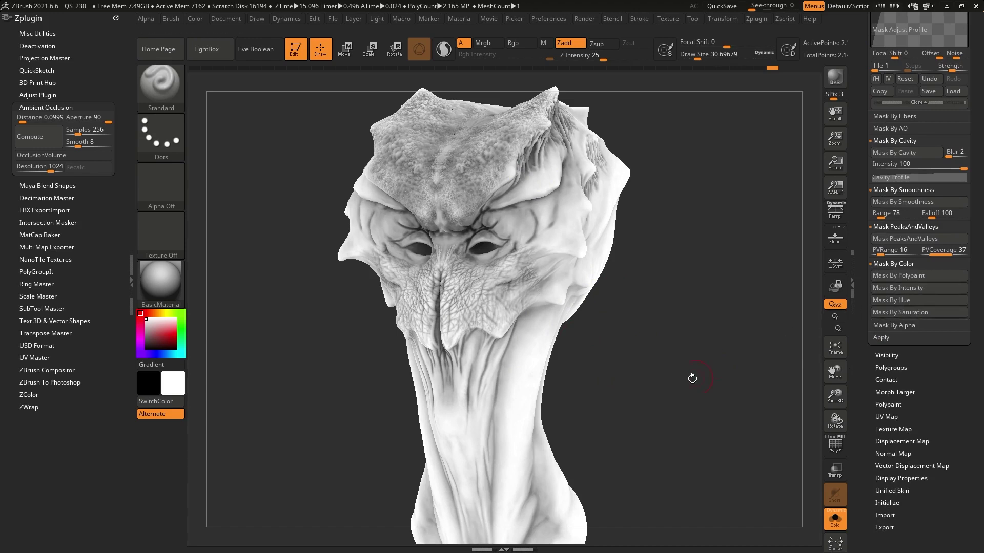
left_click(929, 289)
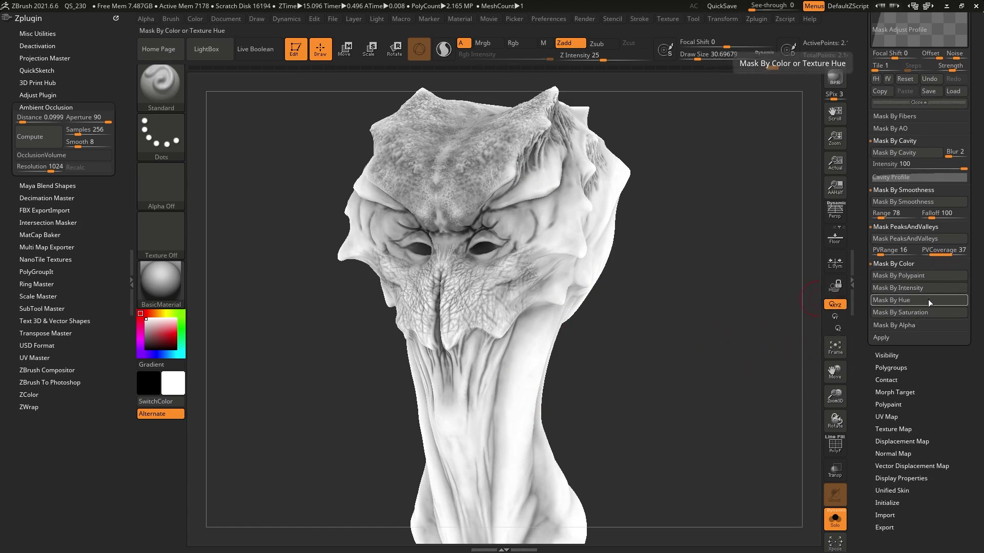
left_click_drag(864, 128, 864, 512)
left_click(892, 18)
left_click(943, 106)
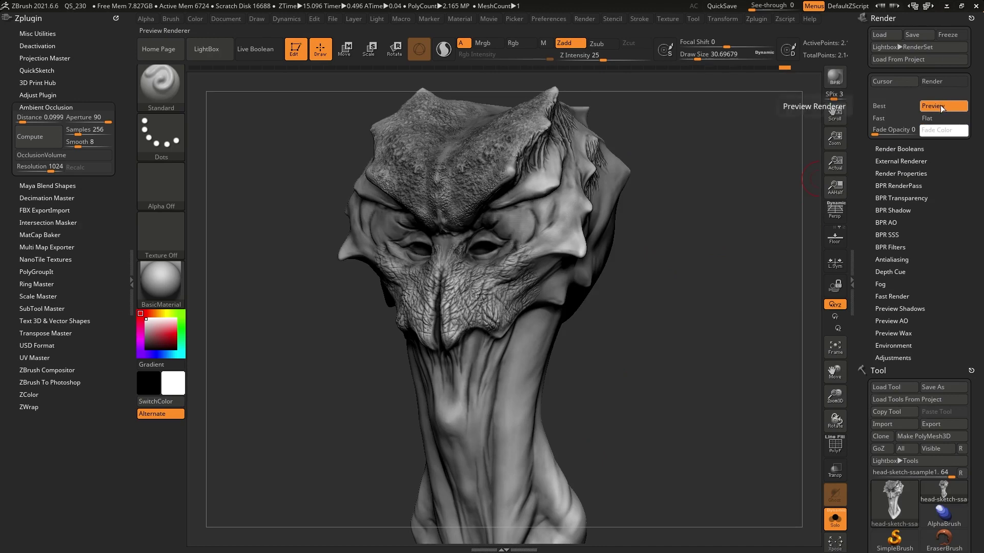
left_click(942, 106)
Turn off the head's polypaint display and clear its mask in the Flat renderer
left_click_drag(914, 298, 915, 160)
left_click(906, 252)
left_click(952, 275)
left_click_drag(900, 125, 901, 462)
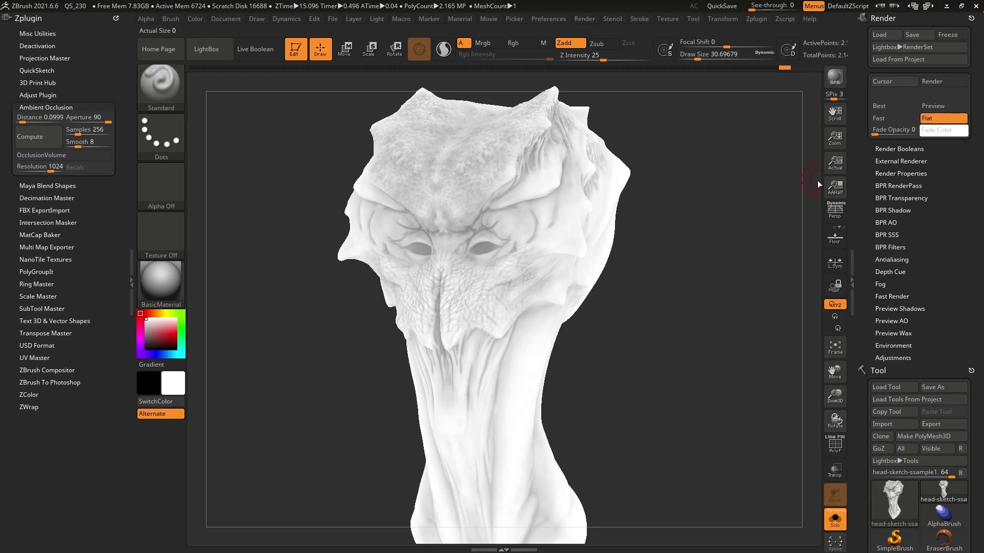
left_click_drag(628, 307, 631, 315, "ctrl")
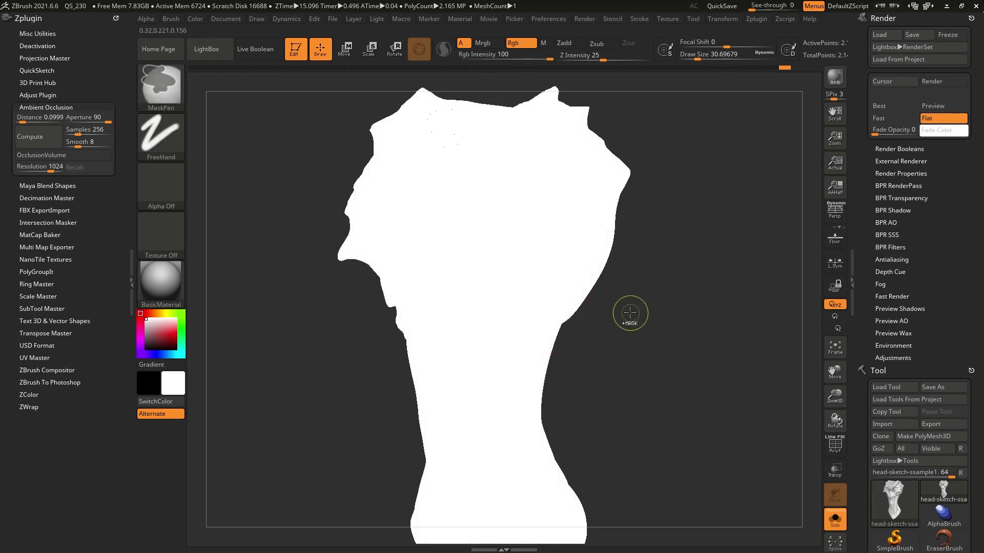
Mask the head by the intensity of its hidden polypaint and invert the mask
left_click_drag(901, 318, 887, 135)
scroll(887, 135, "down", 10)
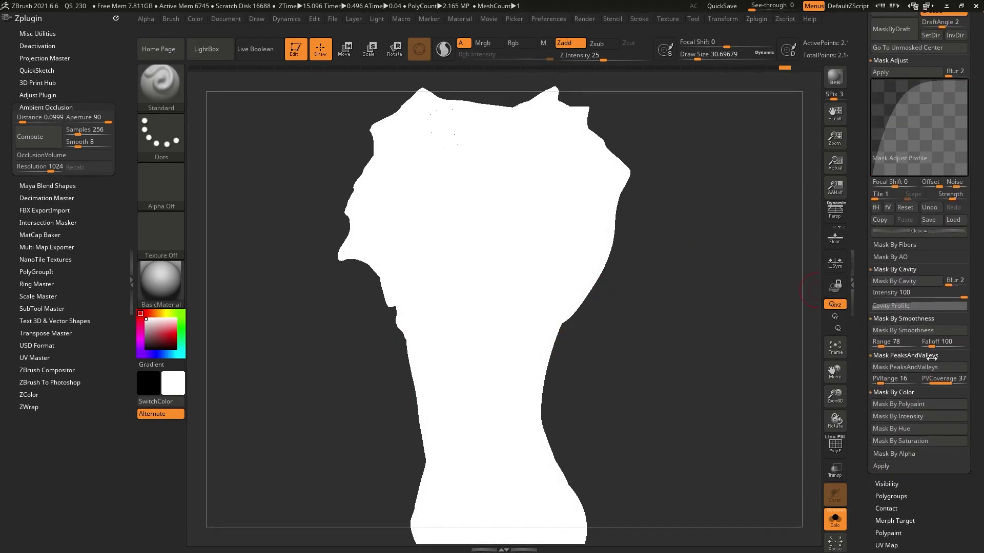
left_click(920, 420)
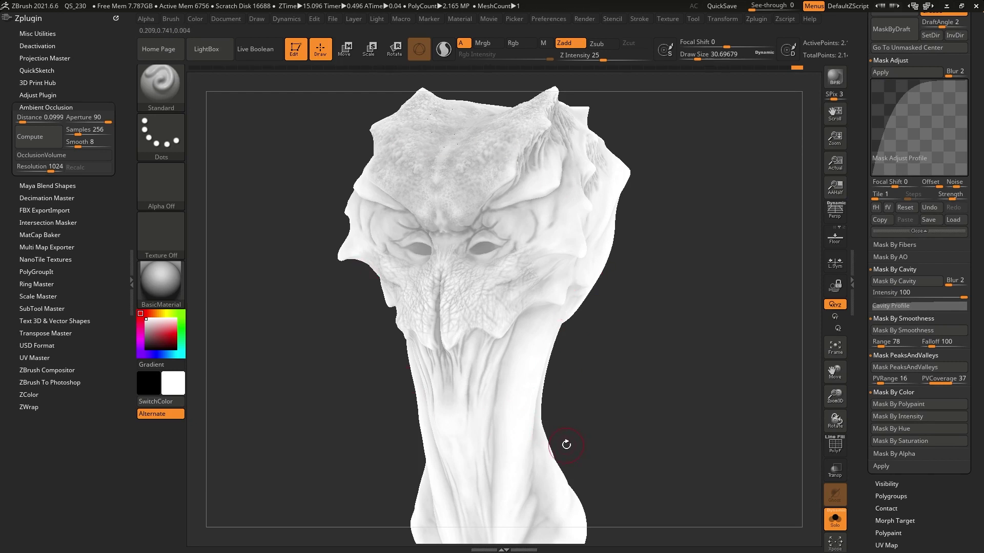
left_click(632, 413, "ctrl")
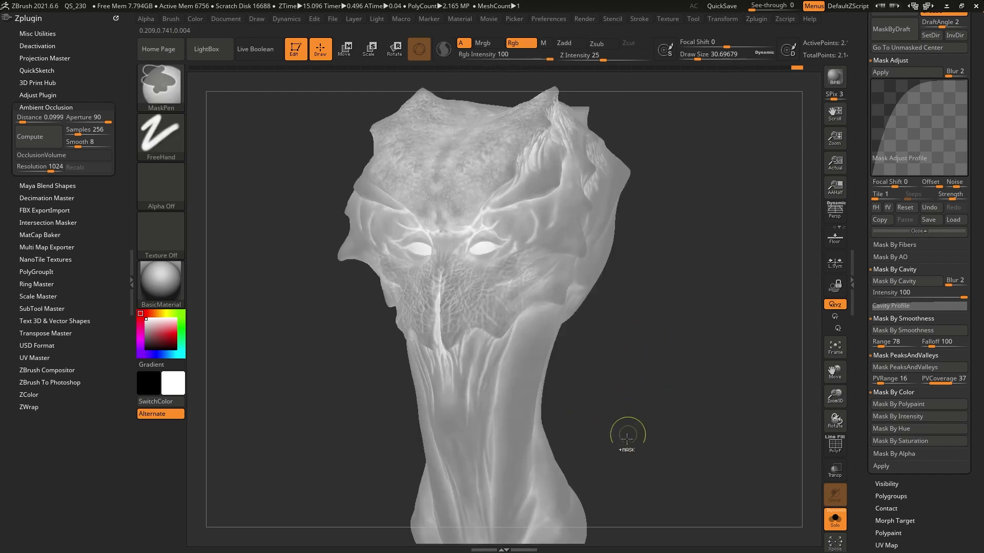
Set the main color to black and add a new layer to the head with its polypaint displayed
left_click(148, 343)
left_click_drag(149, 343, 146, 349)
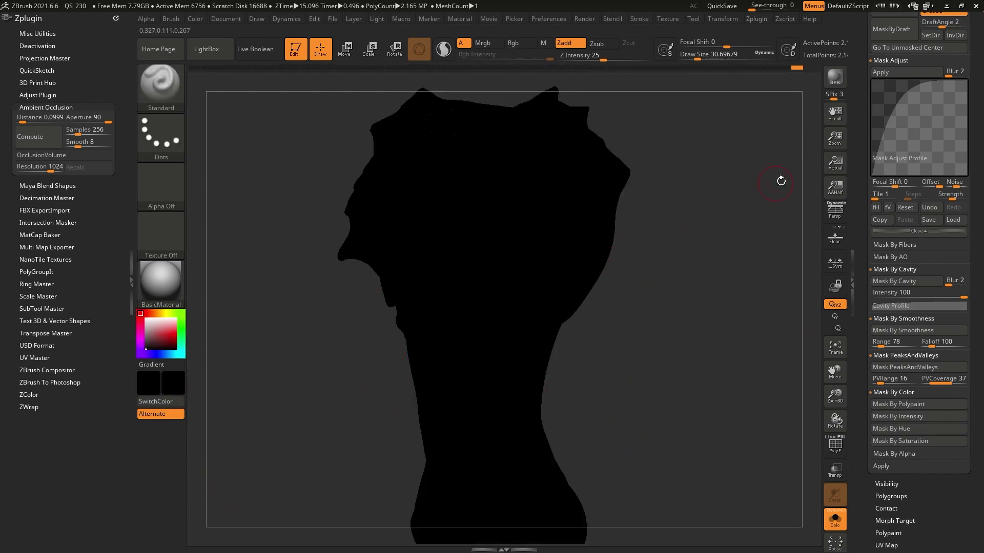
scroll(872, 256, "up", 15)
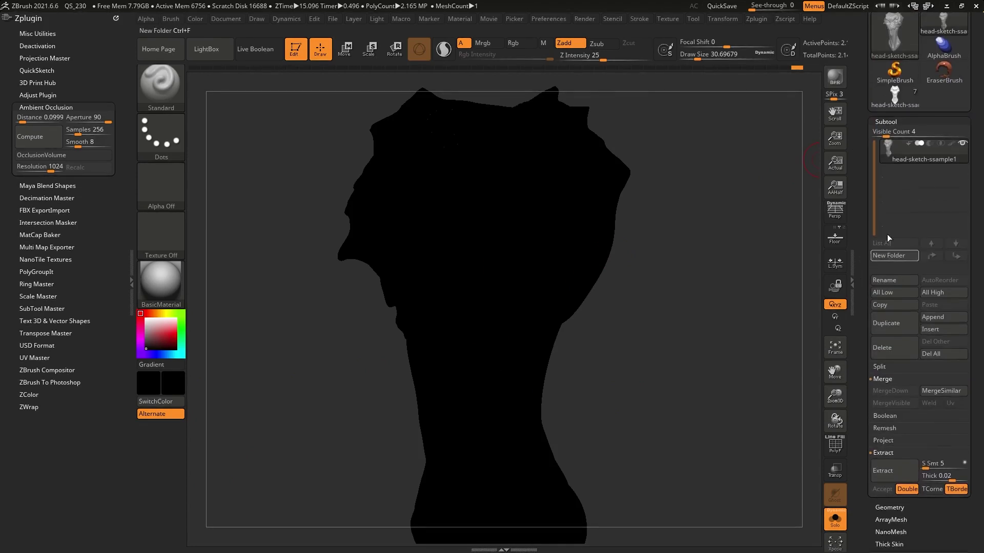
scroll(866, 282, "down", 15)
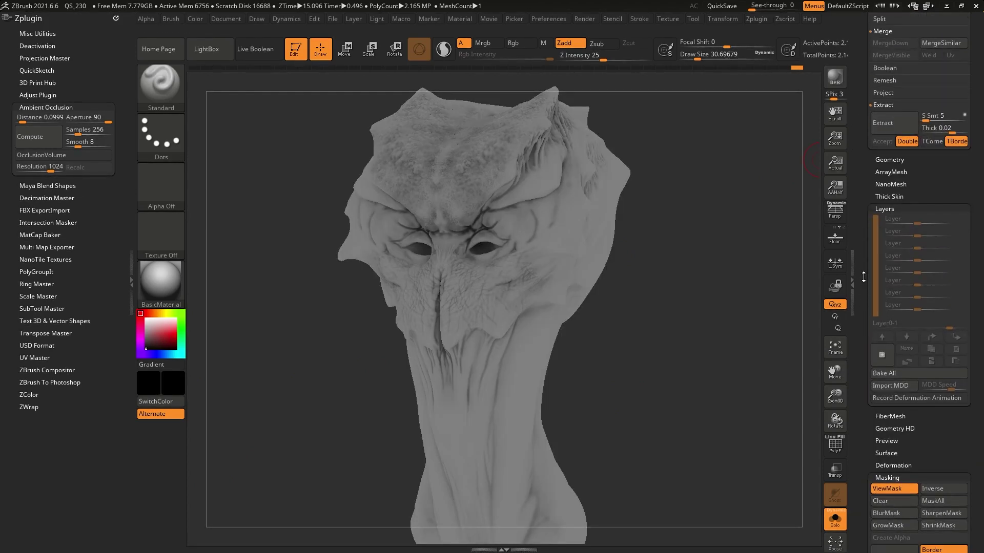
left_click(882, 361)
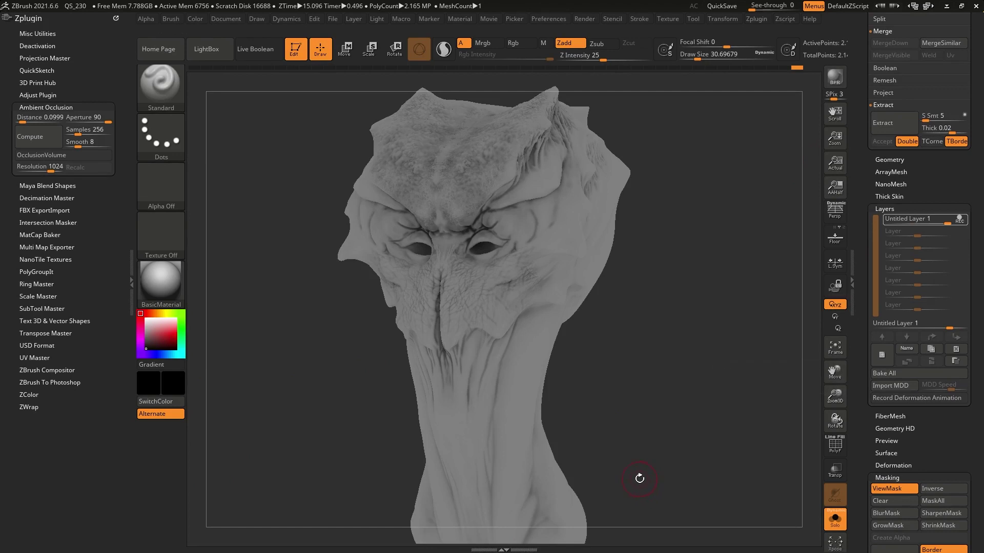
Set the main color to white and try to fill the head with it
left_click_drag(168, 328, 141, 311)
left_click(194, 16)
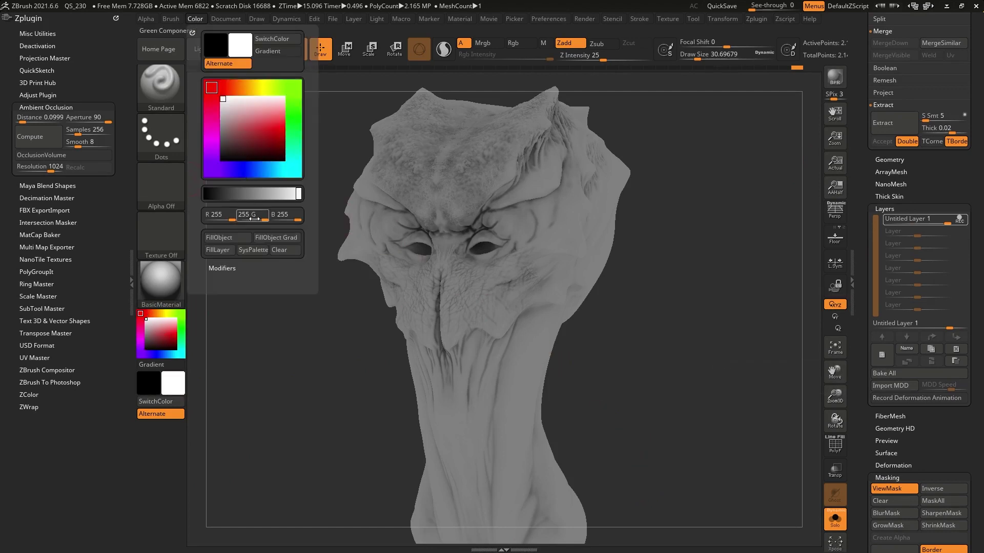
left_click(238, 238)
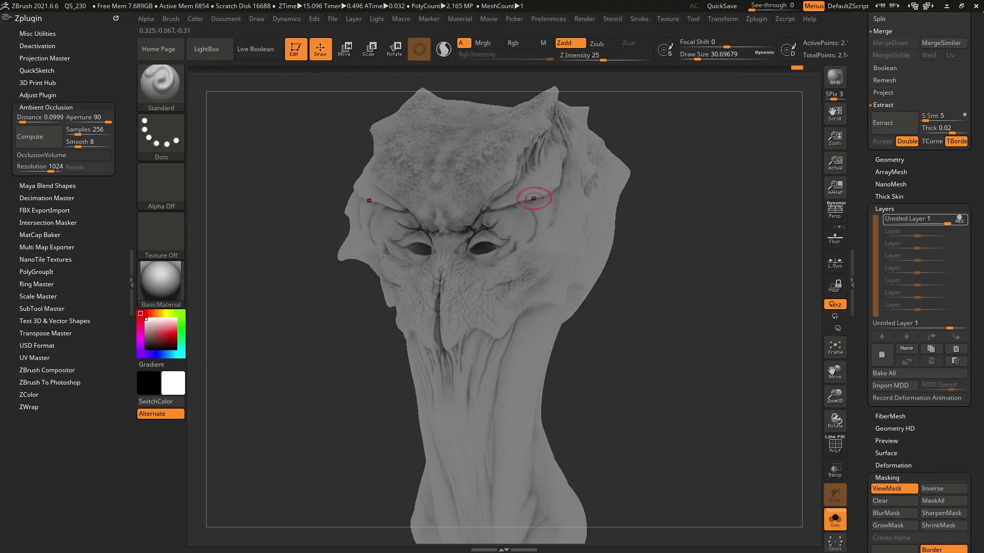
Enable Rgb at intensity 100 on the Standard brush with a draw size of about 228, and test a white stroke across the face
right_click(652, 231)
left_click_drag(652, 225, 680, 230)
right_click_drag(678, 263, 568, 109, "ctrl")
left_click(564, 44)
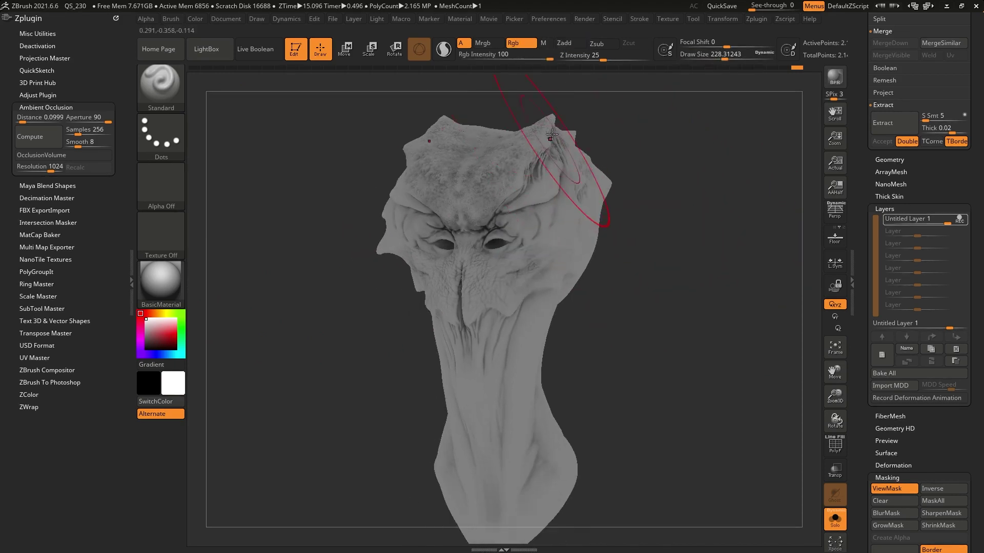
mouse_move(400, 215)
left_mouse_down()
mouse_move(499, 200)
mouse_move(485, 302)
mouse_move(539, 239)
left_mouse_up()
key("ctrl+z")
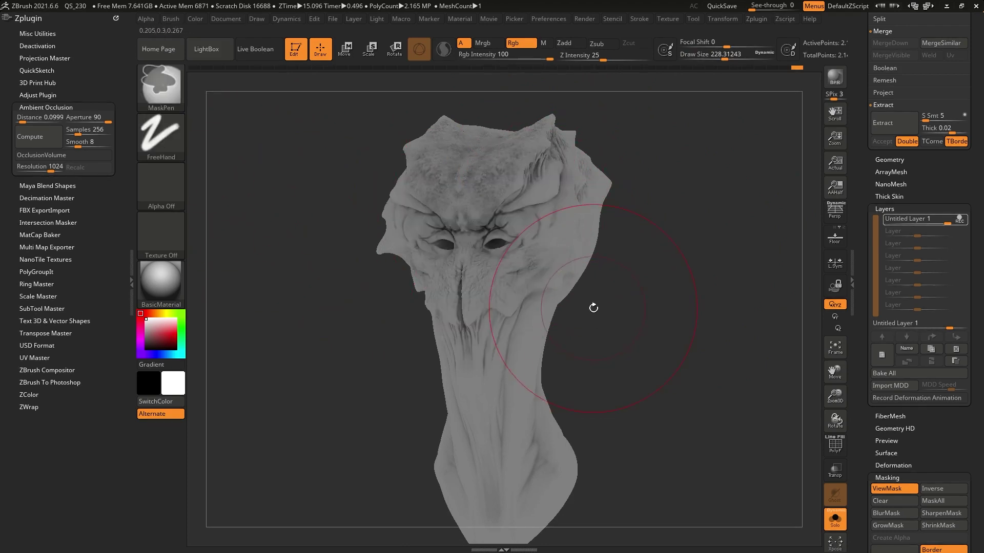
Set the main color to black and paint the unmasked recesses of the face and neck on the new layer
left_click_drag(172, 343, 146, 349)
mouse_move(469, 276)
left_mouse_down()
mouse_move(484, 205)
mouse_move(538, 200)
mouse_move(506, 521)
left_mouse_up()
key("ctrl+z")
right_click_drag(506, 521, 451, 436)
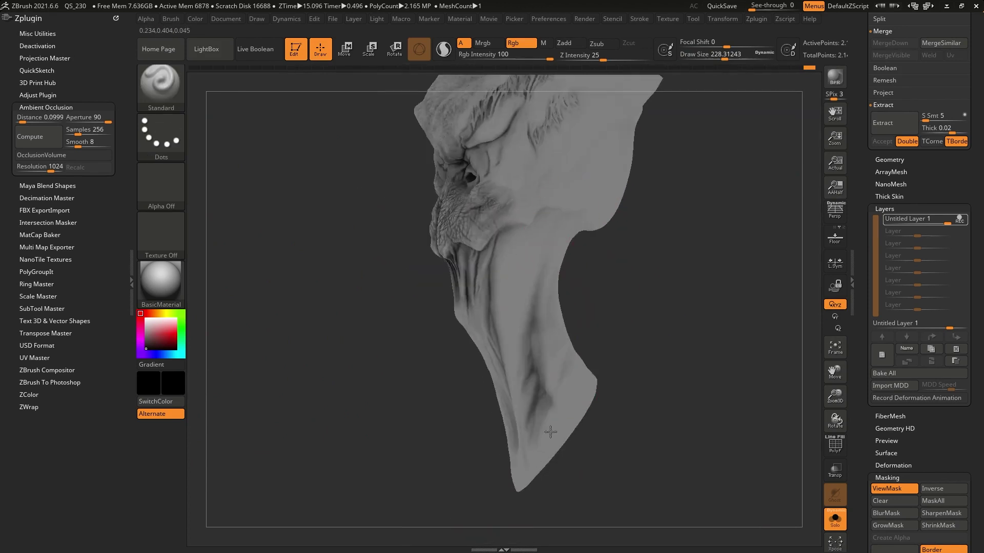
left_click_drag(517, 435, 533, 368)
right_click_drag(533, 282, 538, 391, "alt")
right_click_drag(544, 169, 571, 213)
mouse_move(571, 213)
left_mouse_down()
mouse_move(436, 327)
mouse_move(593, 198)
mouse_move(595, 288)
mouse_move(621, 258)
left_mouse_up()
mouse_move(592, 461)
left_mouse_down()
mouse_move(610, 359)
mouse_move(627, 403)
left_mouse_up()
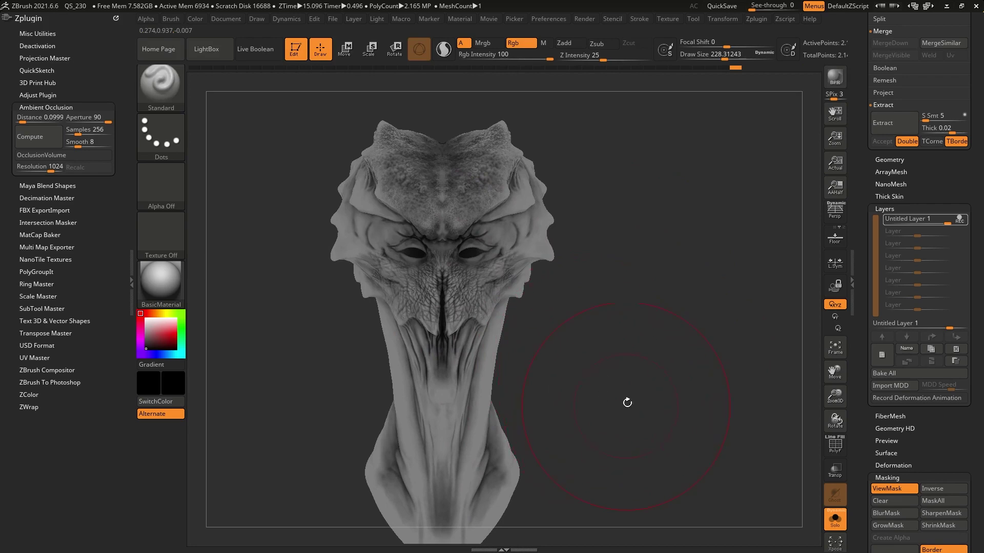
Stop recording on the new layer and clear the mask from the head
left_click(960, 220)
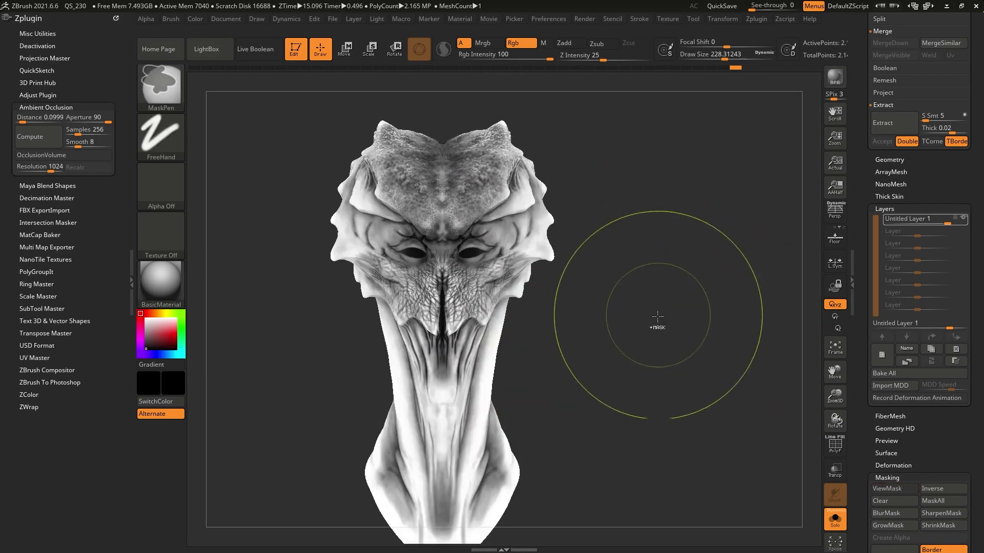
left_click_drag(649, 352, 629, 353)
scroll(867, 264, "up", 8)
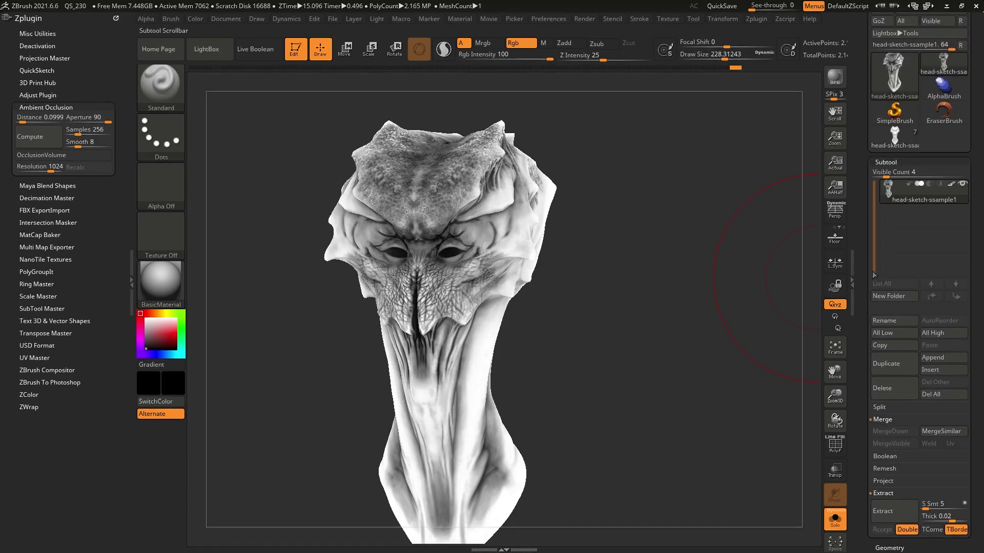
Rename the untitled darkening layer as Mask 1
scroll(973, 235, "down", 5)
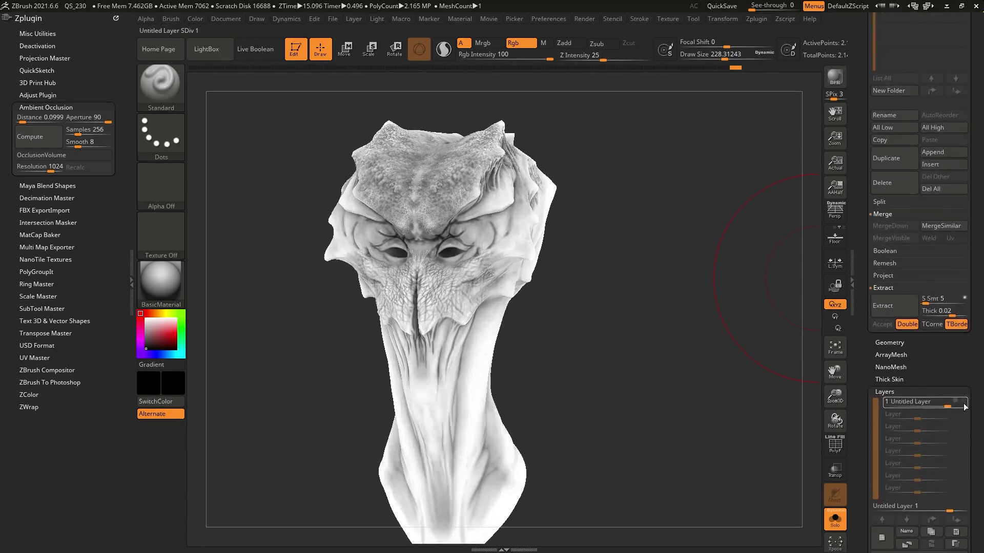
scroll(888, 432, "up", 4)
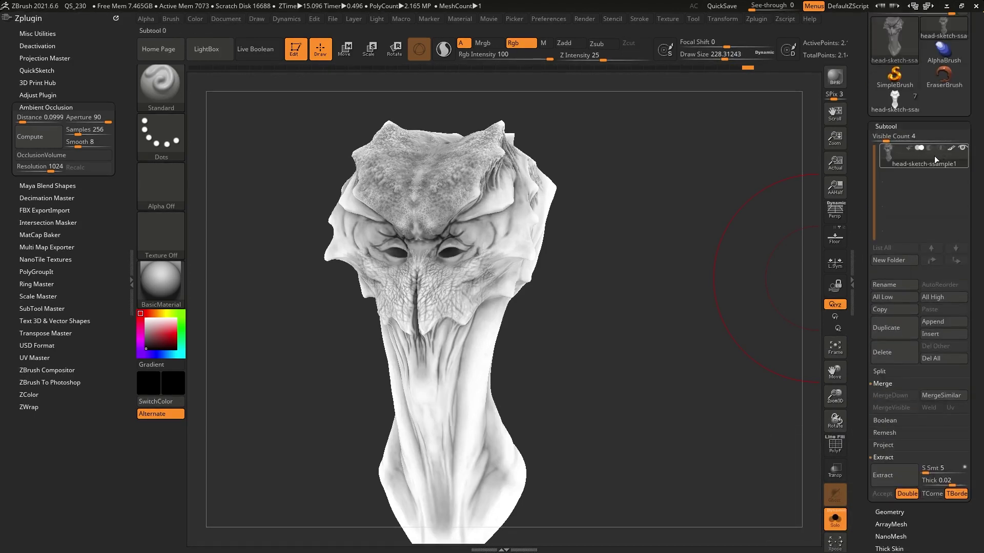
scroll(945, 200, "down", 11)
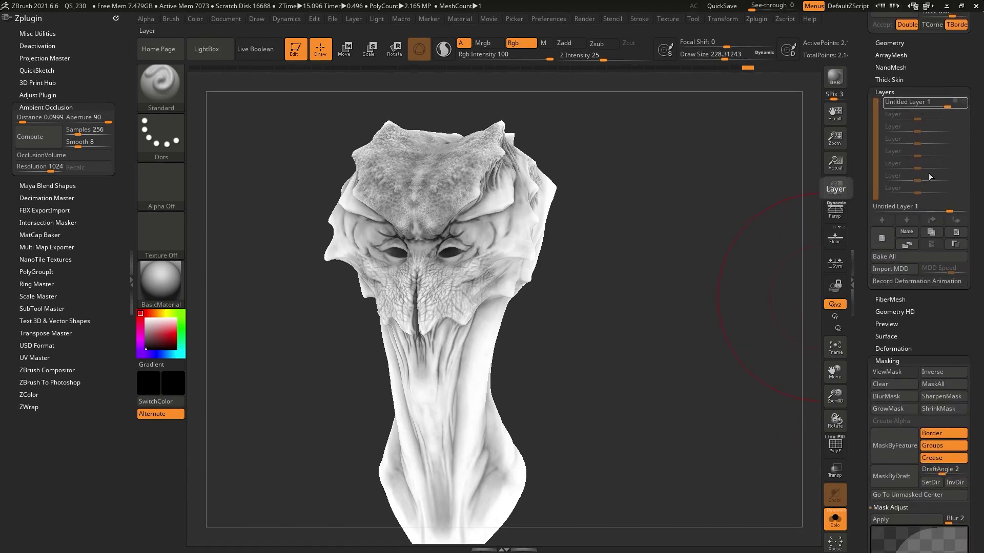
left_click(905, 232)
type("mask 1")
key("Return")
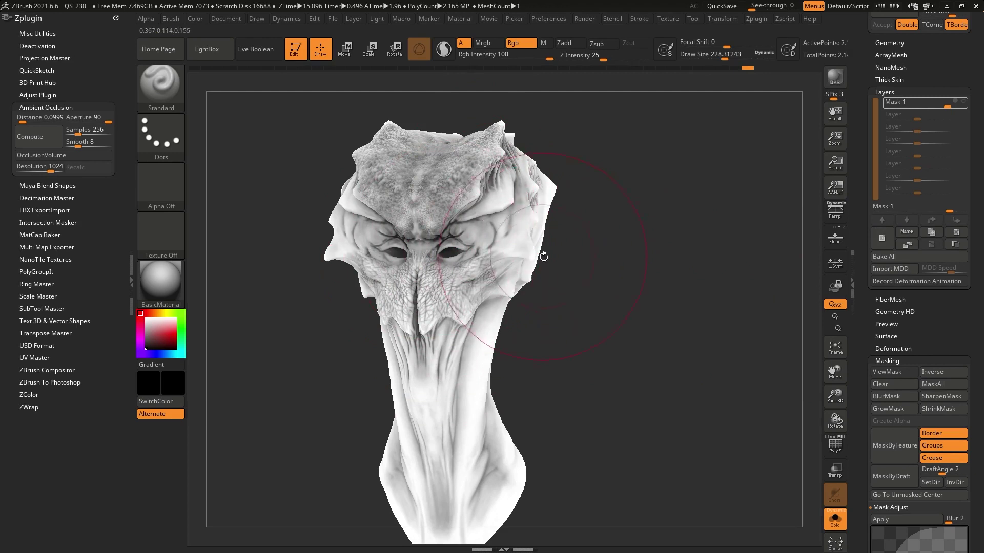
key("ctrl")
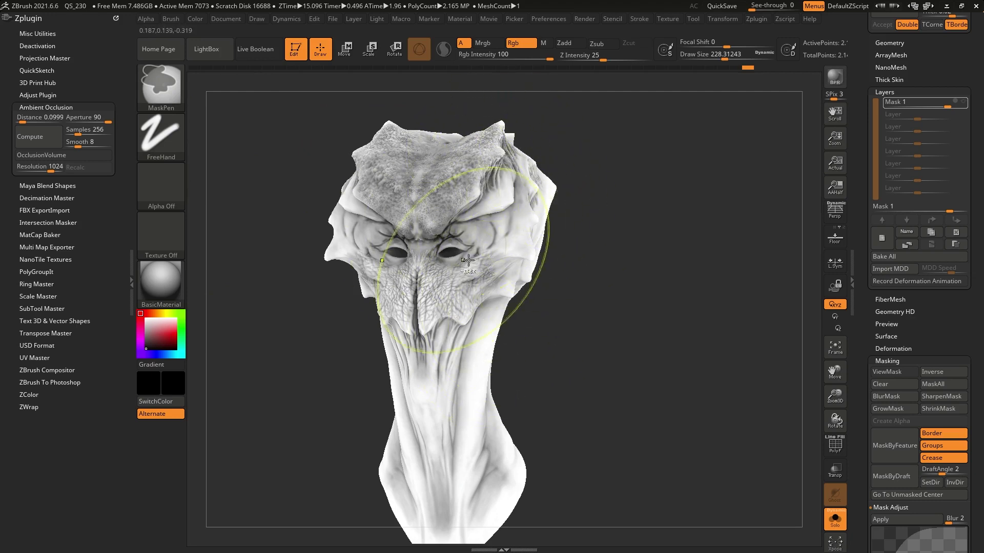
key("ctrl")
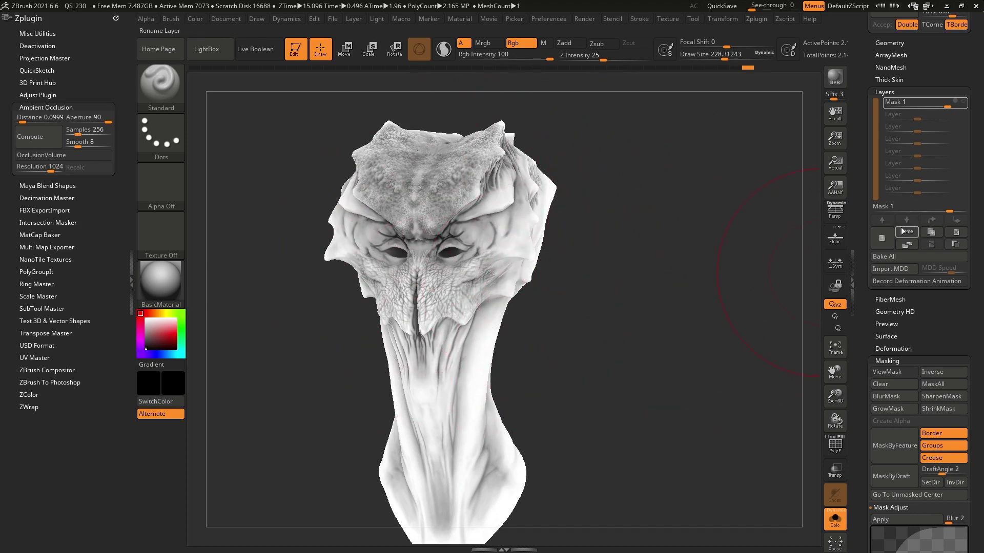
Add a new layer, set the main color to orange-yellow and start coloring the head with it
left_click(881, 237)
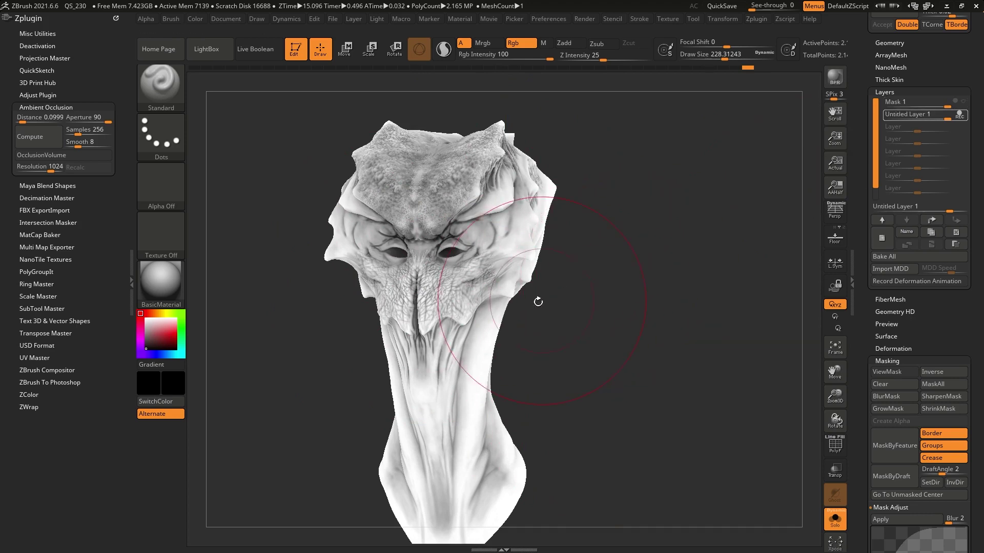
left_click_drag(153, 335, 146, 320)
left_click(158, 313)
left_click(170, 332)
mouse_move(451, 218)
left_mouse_down()
mouse_move(461, 209)
mouse_move(505, 275)
mouse_move(461, 333)
left_mouse_up()
mouse_move(589, 287)
left_mouse_down()
mouse_move(545, 277)
mouse_move(606, 204)
mouse_move(483, 316)
mouse_move(513, 461)
left_mouse_up()
mouse_move(622, 391)
left_mouse_down("alt")
mouse_move(635, 314)
mouse_move(724, 320)
left_mouse_up("alt")
left_click_drag(625, 416, 630, 213)
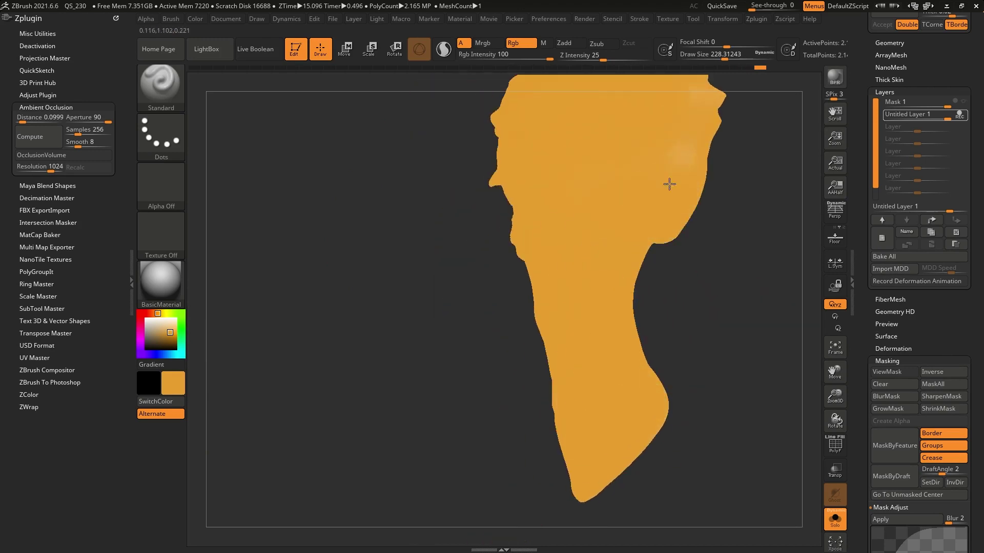
Fill the whole head with the orange-yellow main color
mouse_move(615, 159)
right_mouse_down()
mouse_move(549, 274)
mouse_move(522, 223)
right_mouse_up()
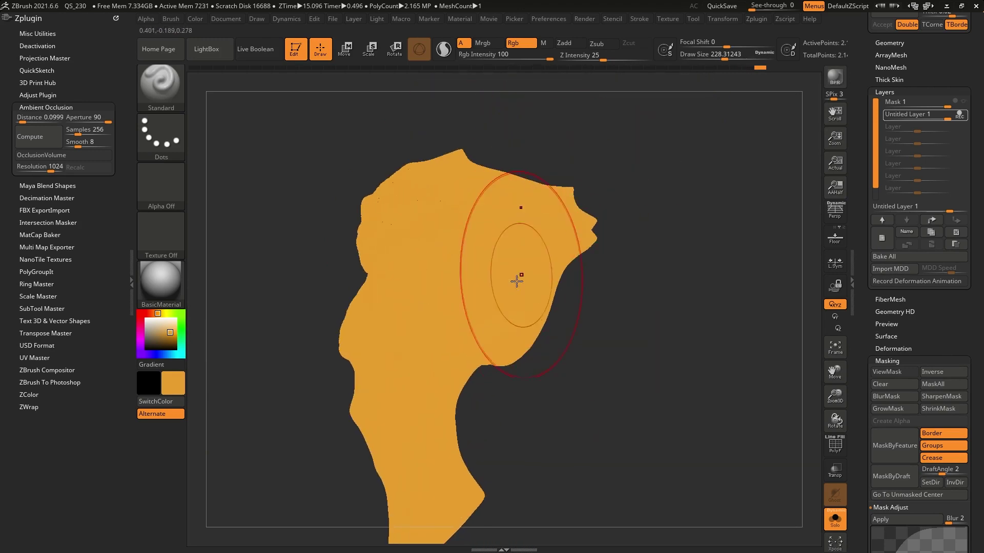
right_click_drag(534, 259, 603, 274)
left_click(195, 18)
left_click(228, 239)
right_click_drag(650, 361, 652, 310, "alt")
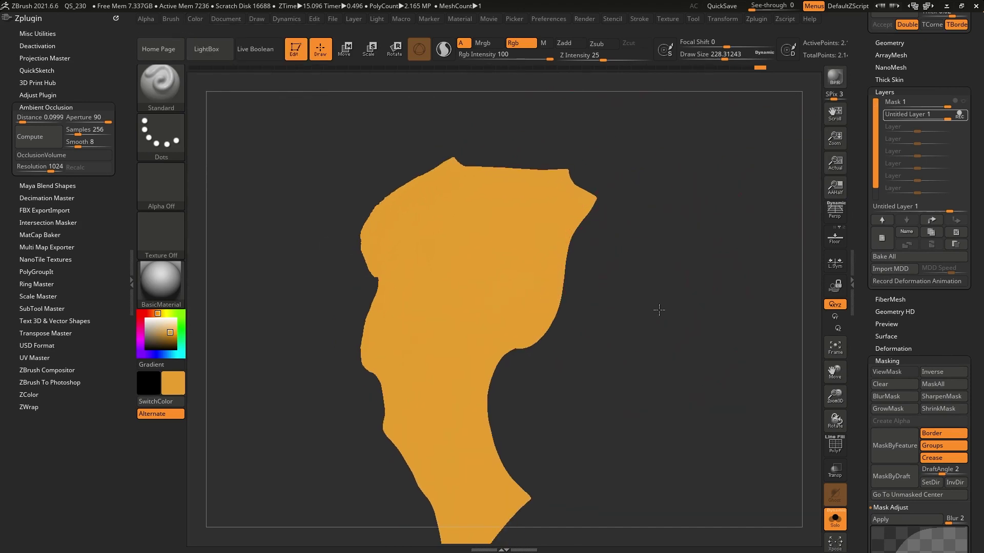
Switch the render mode to Preview so the head is shaded
left_click_drag(850, 209, 852, 280)
scroll(852, 281, "up", 5)
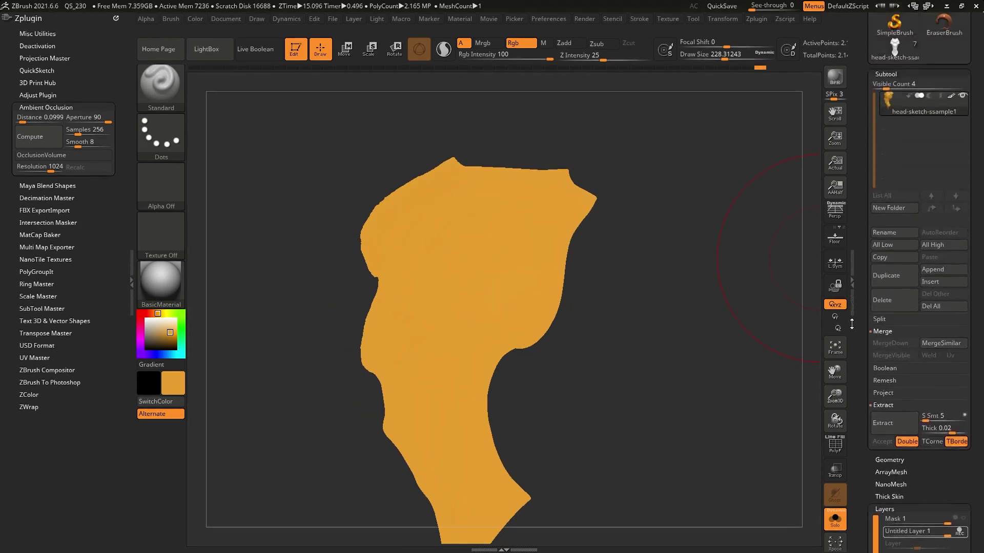
scroll(914, 100, "up", 8)
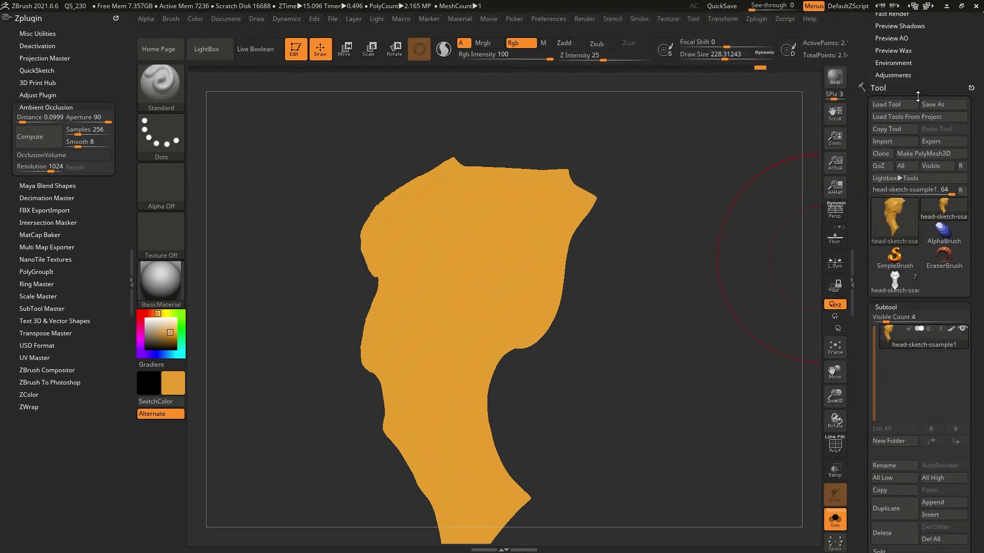
left_click(942, 65)
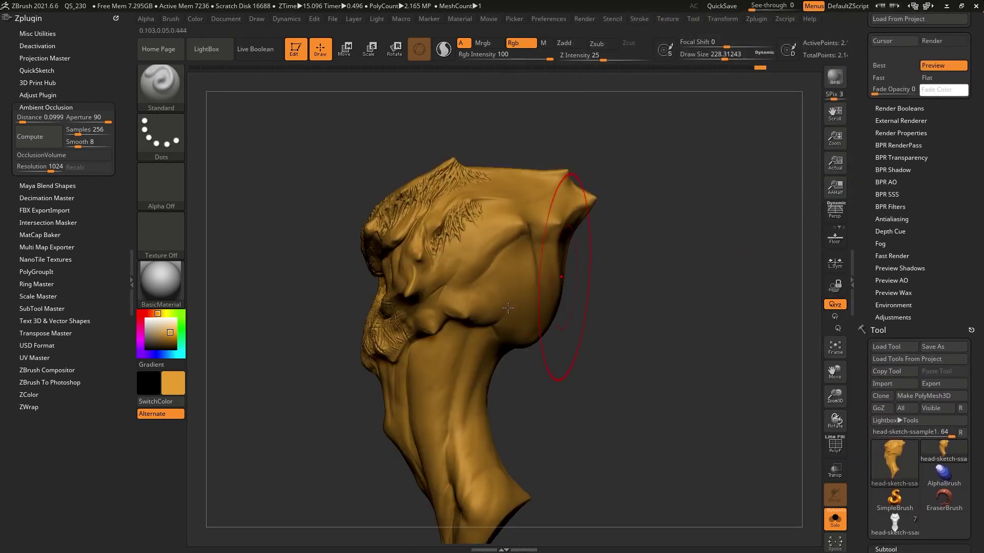
right_click_drag(562, 319, 608, 288)
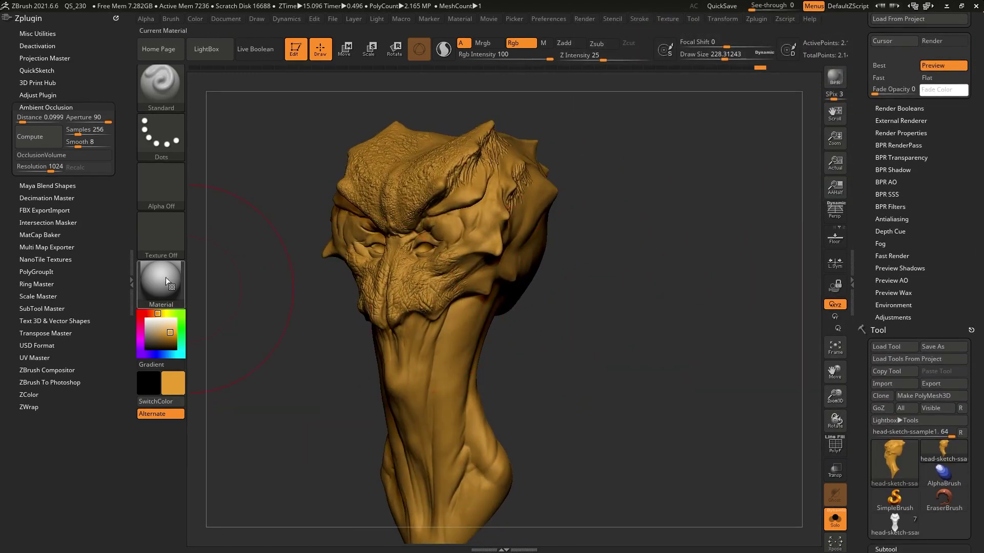
Change the head's material to SkinShade4
left_click(161, 281)
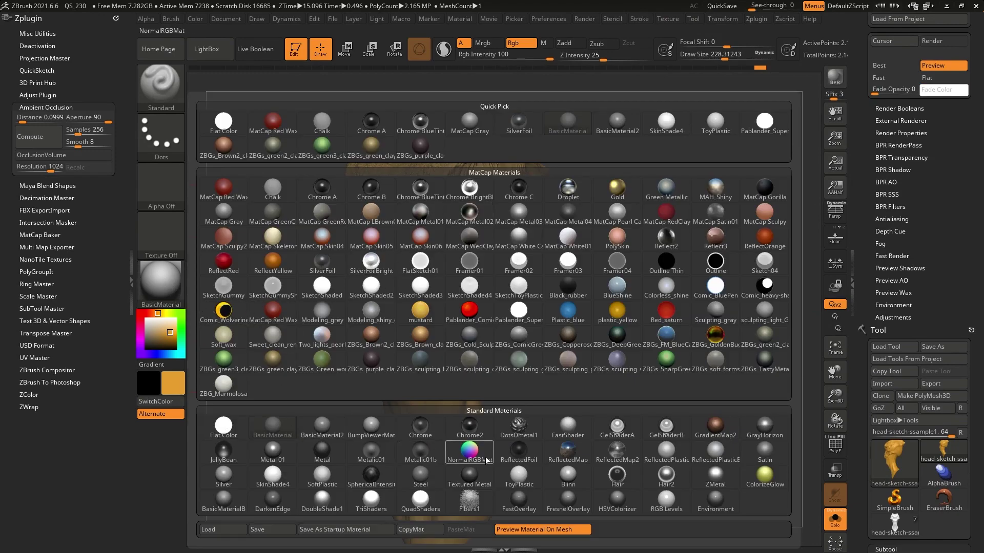
left_click(666, 125)
right_click_drag(622, 248, 646, 303)
left_click_drag(886, 541, 886, 97)
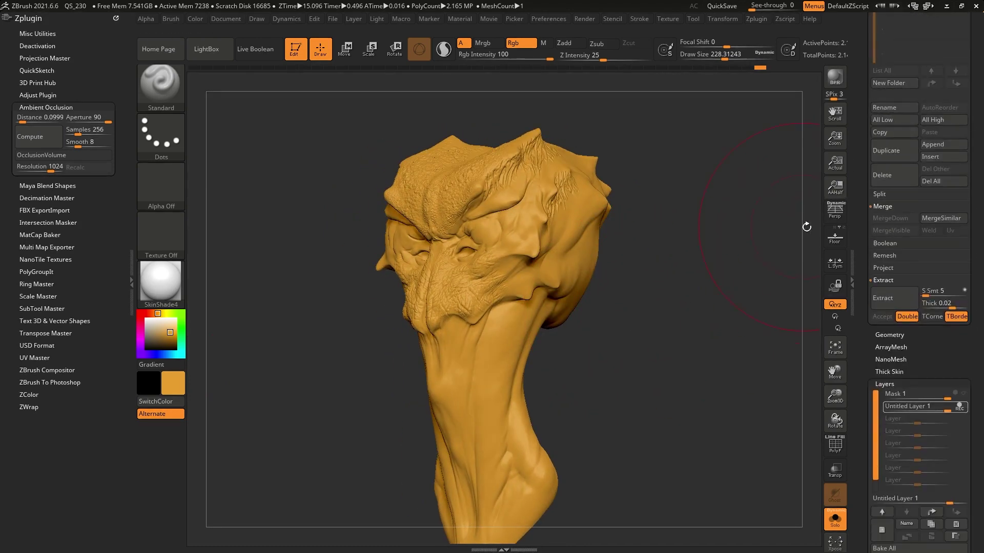
right_click_drag(521, 335, 503, 321, "alt")
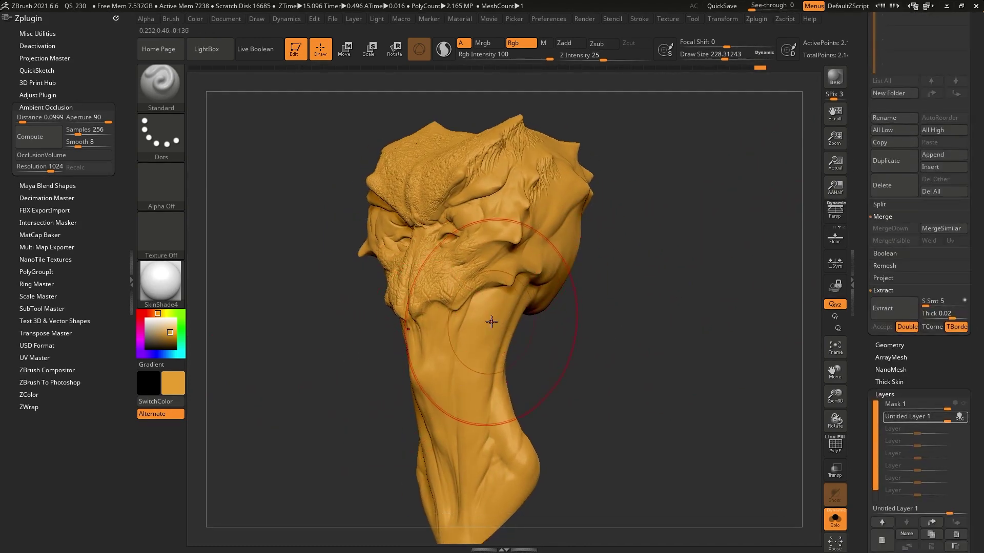
right_click_drag(569, 283, 566, 280)
Set the Standard brush to the Color Spray stroke with Alpha 08
left_click(164, 135)
left_click(174, 141)
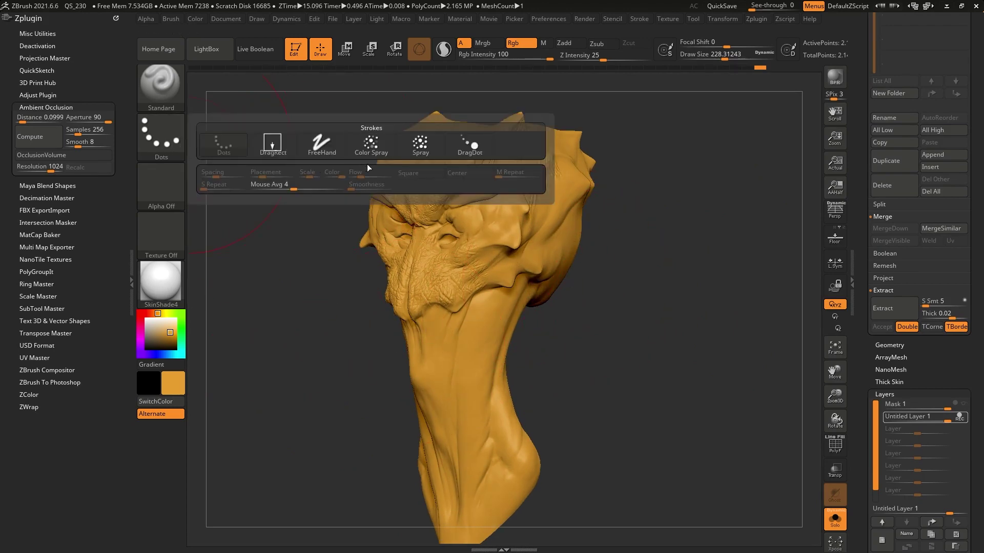
left_click(370, 147)
left_click(160, 184)
left_click(322, 193)
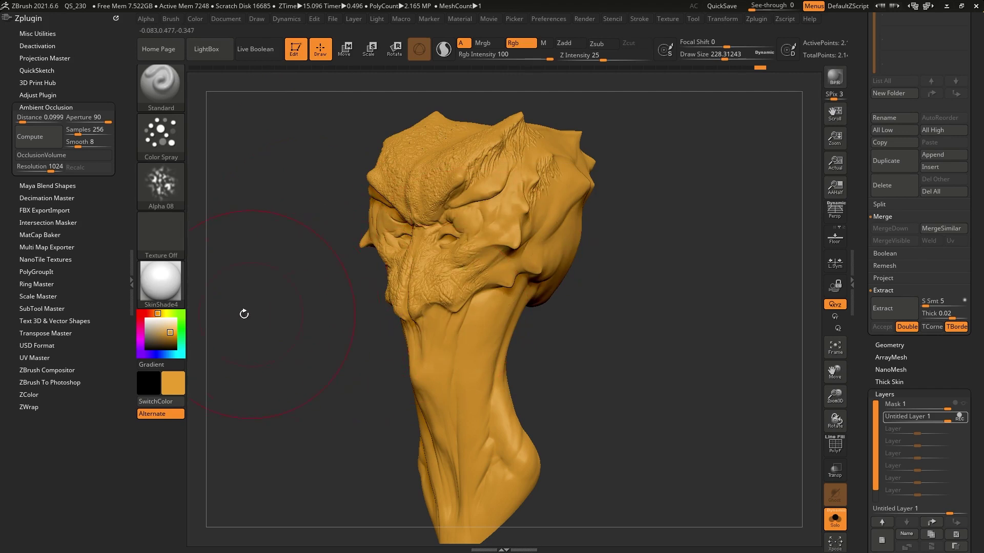
Set the main color to burnt orange and spray the lower neck with a draw size of about 207
left_click(154, 313)
left_click(170, 337)
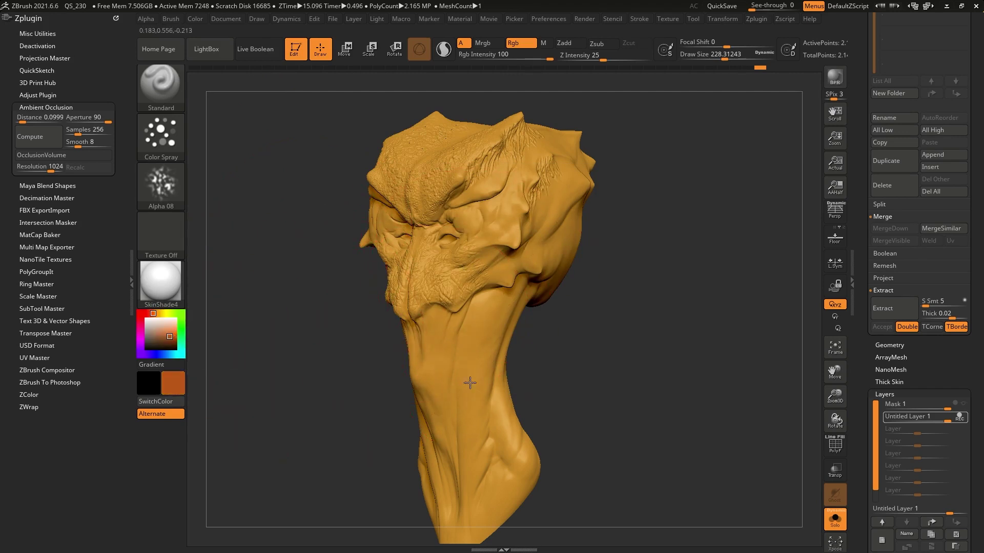
key("space")
left_click_drag(584, 351, 581, 352)
mouse_move(609, 371)
left_mouse_down("alt")
mouse_move(609, 307)
mouse_move(612, 328)
left_mouse_up("alt")
right_click_drag(554, 308, 561, 238)
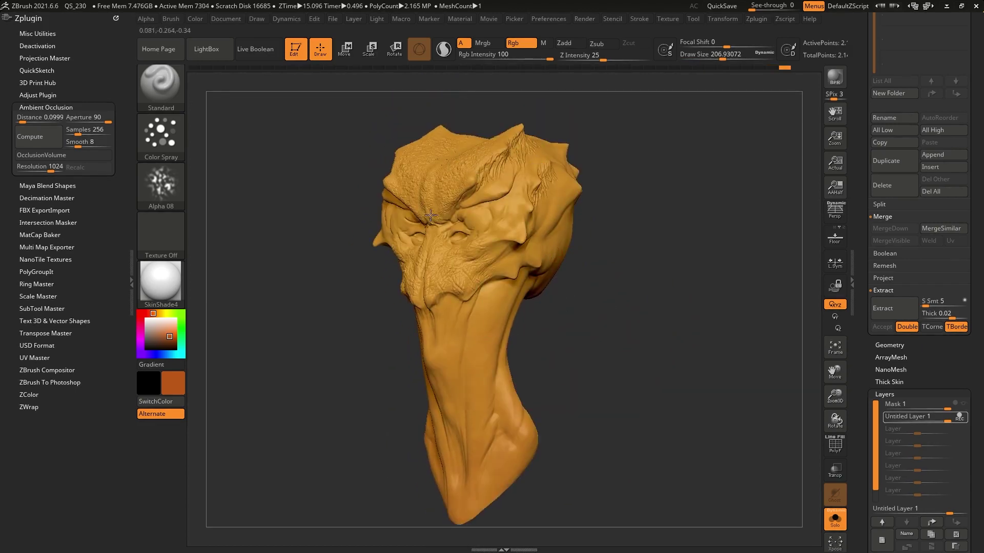
right_click_drag(498, 257, 596, 238)
right_click_drag(610, 204, 653, 225)
Set the main color to olive yellow and spray it over the upper head
left_click(164, 314)
left_click_drag(168, 326, 161, 334)
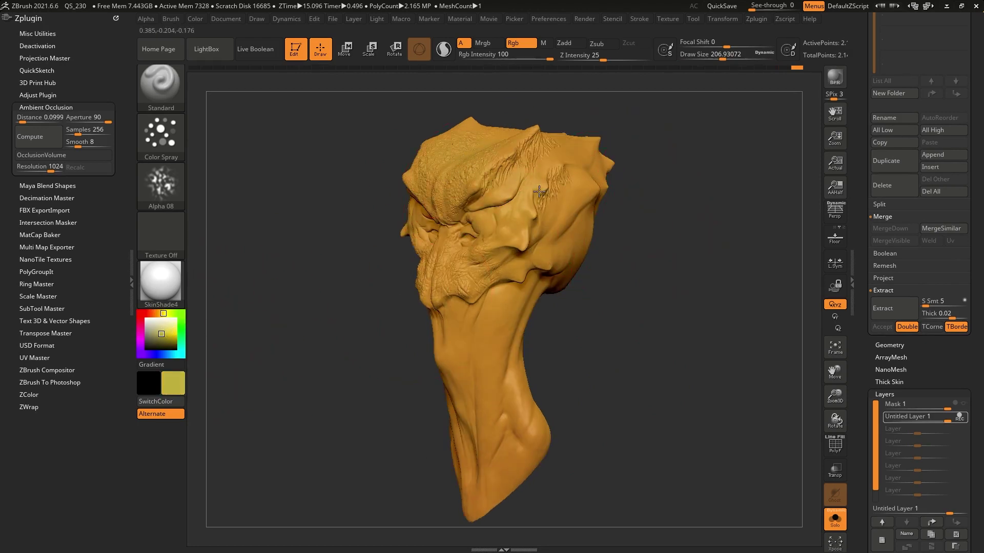
mouse_move(469, 348)
right_mouse_down()
mouse_move(266, 307)
mouse_move(482, 287)
right_mouse_up()
Set the main color to pale yellow and spray the face and front of the neck with a draw size of about 104
left_click(164, 330)
key("space")
left_click_drag(474, 217, 462, 206)
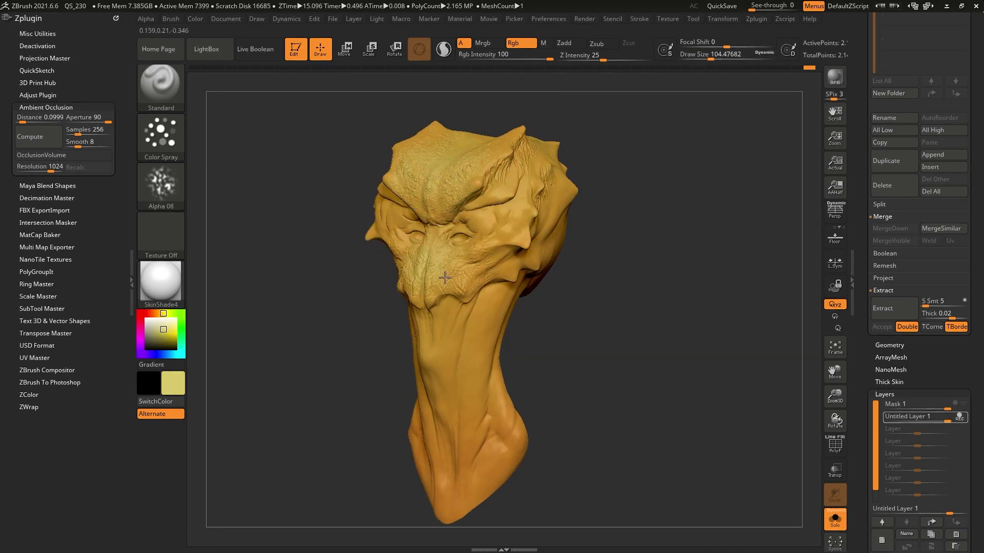
right_click_drag(482, 215, 557, 214)
right_click_drag(448, 182, 622, 342)
mouse_move(501, 283)
left_mouse_down()
mouse_move(522, 241)
mouse_move(549, 224)
left_mouse_up()
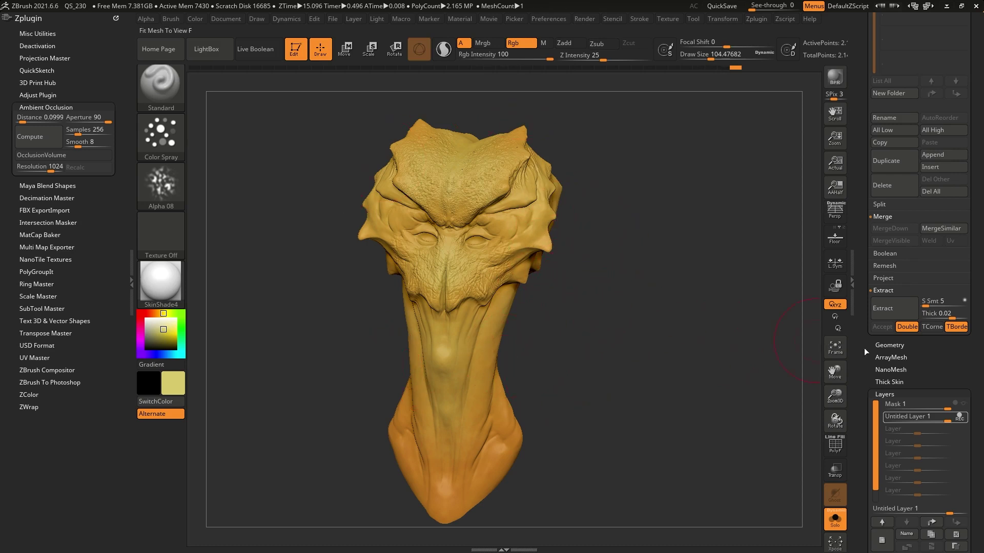
left_click_drag(674, 356, 659, 346)
Stop recording on the color layer, hide it and show the Mask 1 layer
scroll(967, 220, "down", 5)
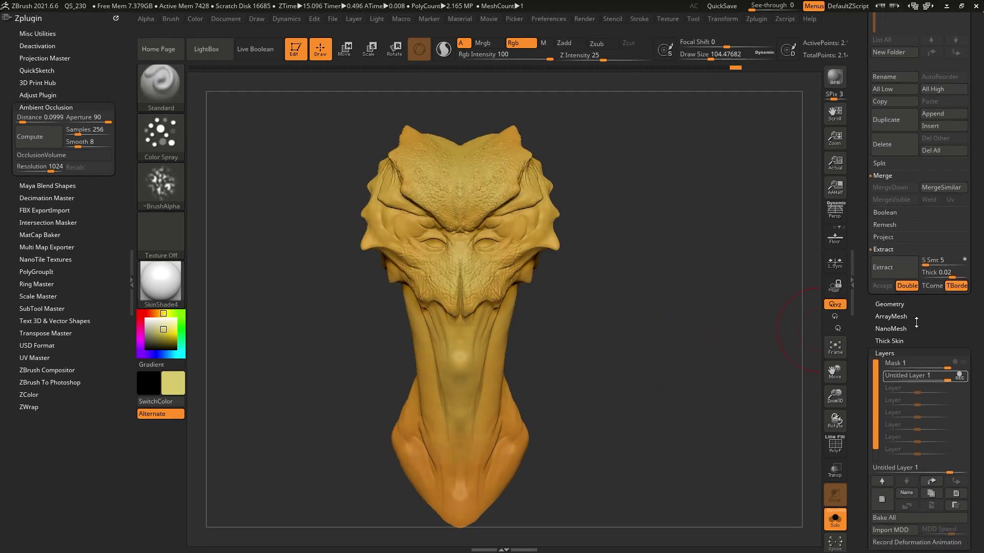
left_click(961, 199)
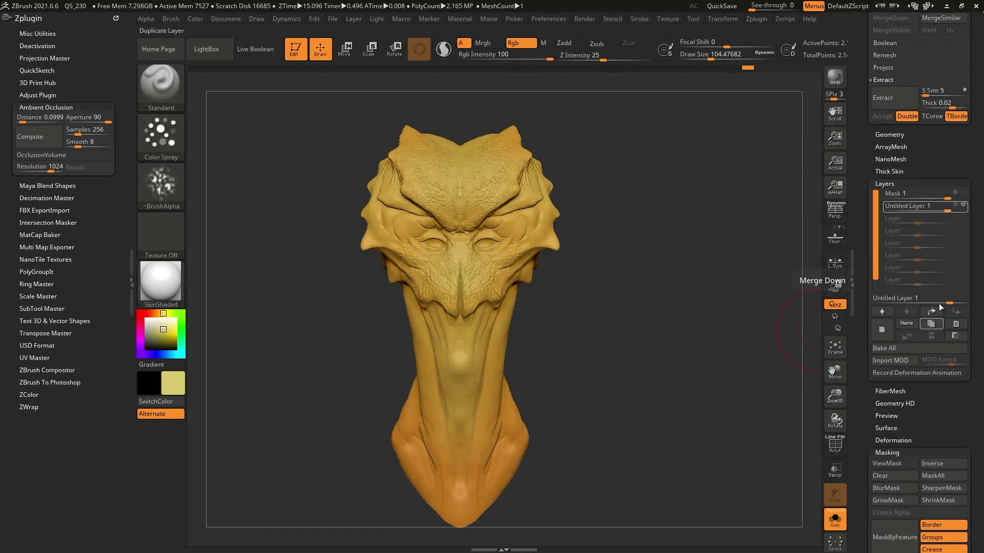
left_click(963, 206)
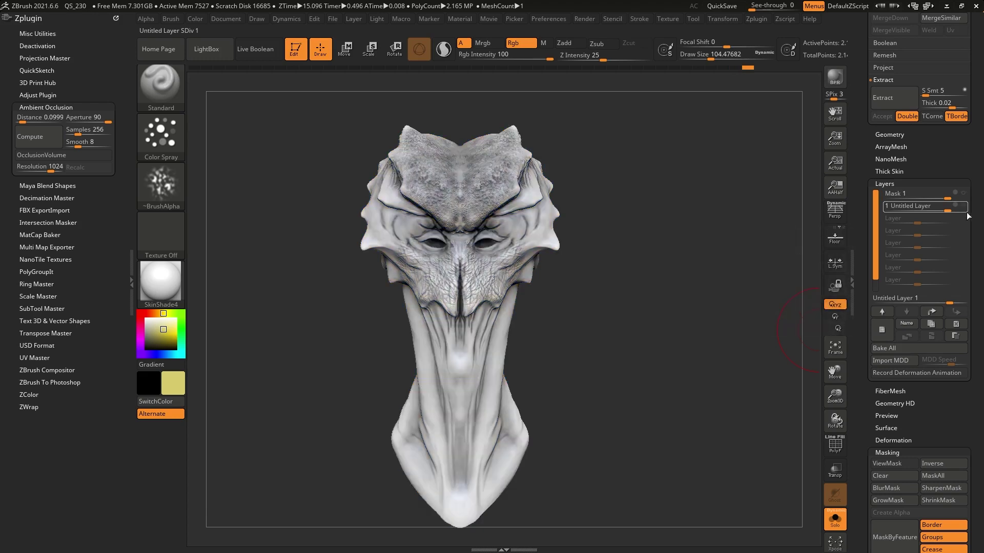
left_click(963, 194)
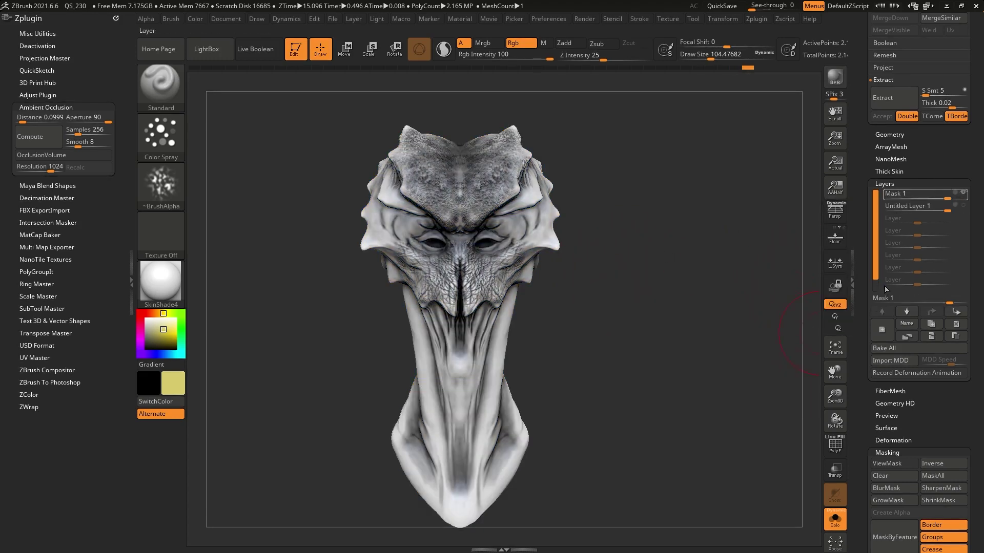
left_click_drag(735, 324, 730, 348)
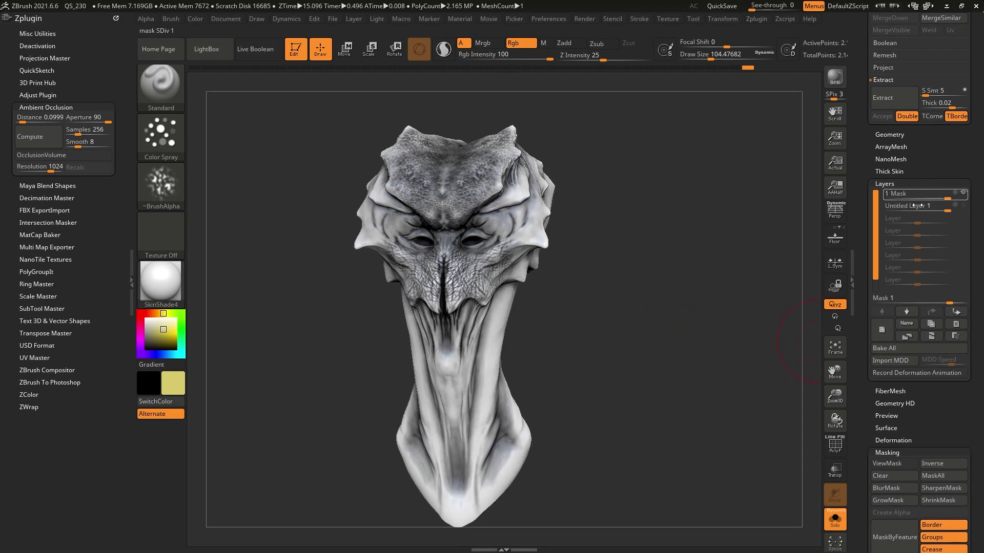
Mask the head by color intensity, based on the shading of the Mask 1 layer
left_click_drag(910, 413, 900, 377)
left_click_drag(870, 344, 863, 232)
left_click_drag(971, 371, 968, 221)
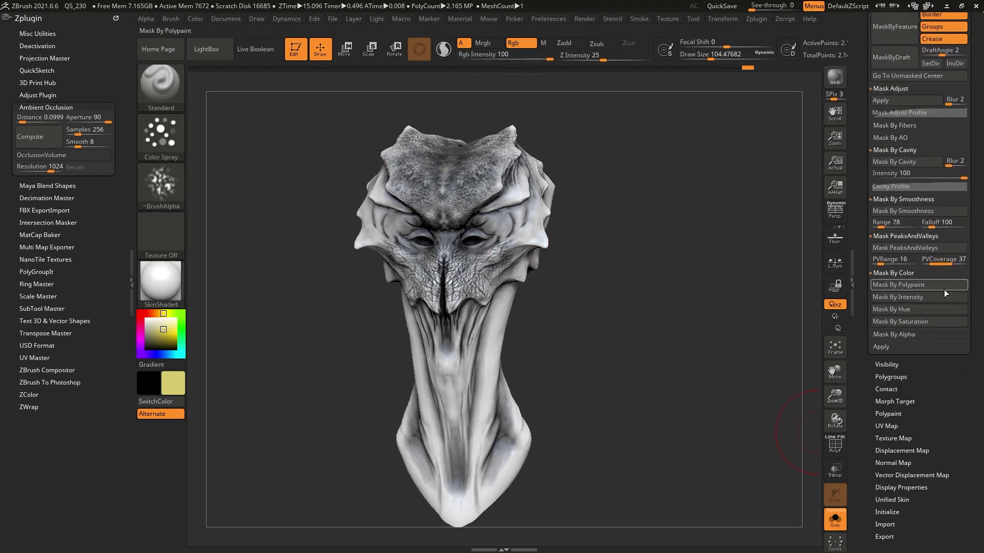
left_click(914, 299)
Hide the Mask 1 layer and turn recording on for the color layer
left_click_drag(863, 303, 865, 528)
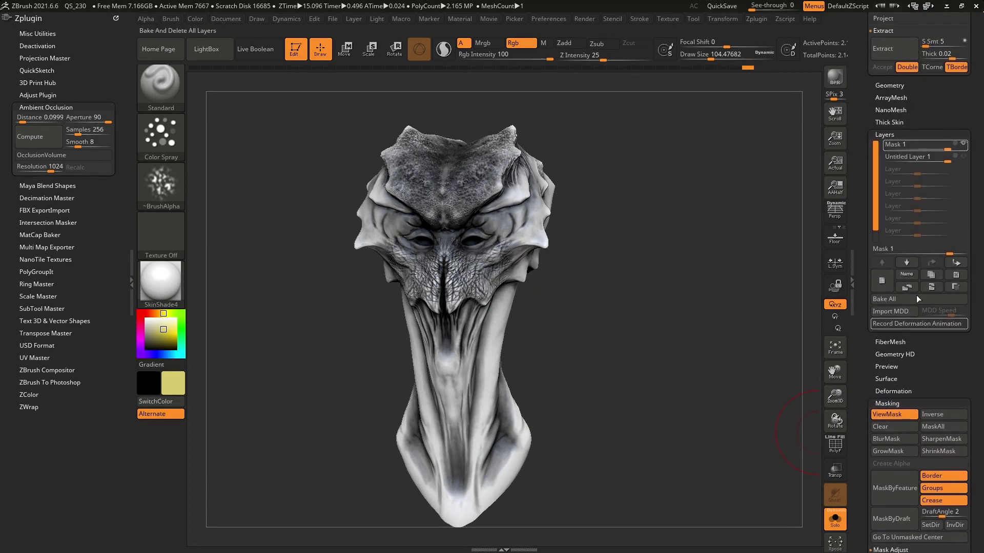
left_click(964, 145)
left_click(964, 159)
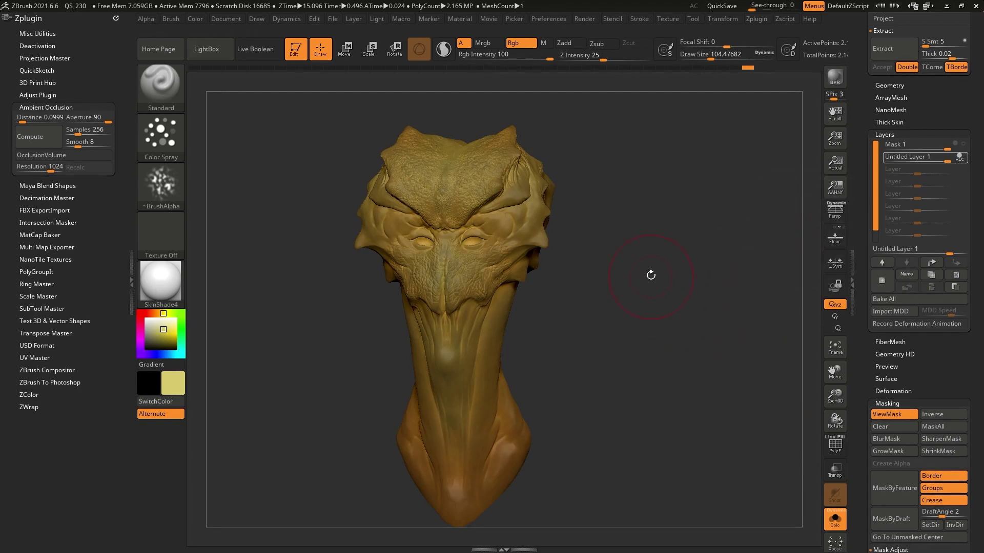
Check the inversion of the intensity mask and turn off the mask display on the head
key("ctrl")
left_click(637, 367, "ctrl")
left_click(636, 375, "ctrl")
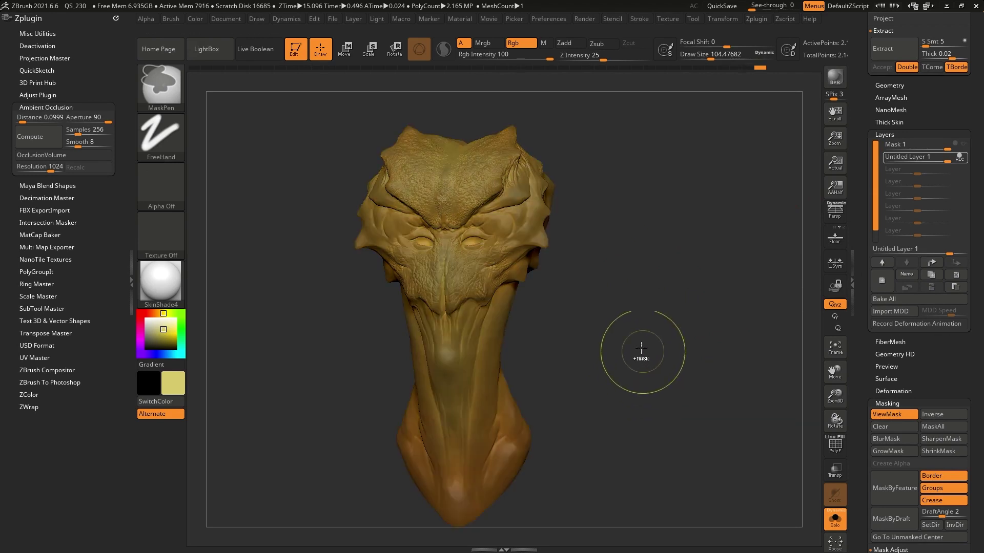
left_click(632, 315, "ctrl")
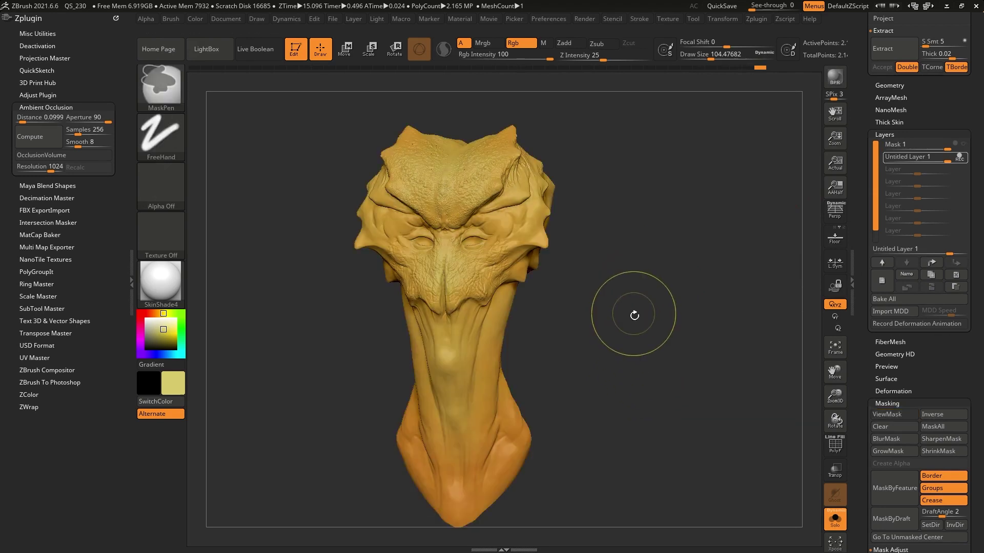
Spray a muted dark red through the hidden mask around the eyes and along the face's recesses
left_click(148, 314)
left_click(165, 337)
left_click(161, 338)
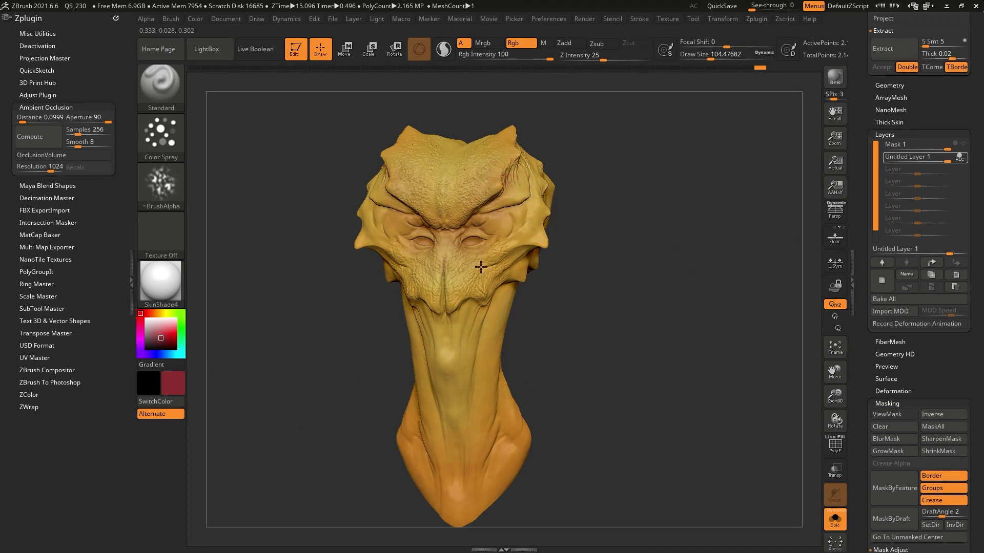
right_click_drag(447, 314, 485, 302)
right_click_drag(460, 397, 464, 216)
left_click_drag(464, 216, 445, 246)
mouse_move(533, 149)
right_mouse_down()
mouse_move(509, 292)
mouse_move(538, 292)
right_mouse_up()
Deepen the tint in the eye sockets and facial folds with a darker red and a smaller brush
left_click(164, 342)
key("space")
left_click_drag(586, 217, 578, 217)
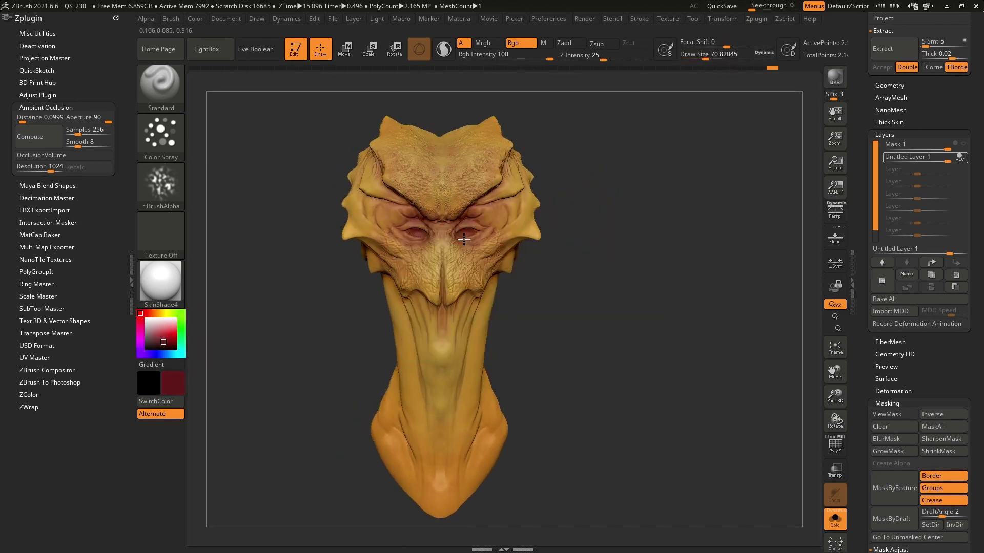
right_click_drag(589, 275, 485, 333)
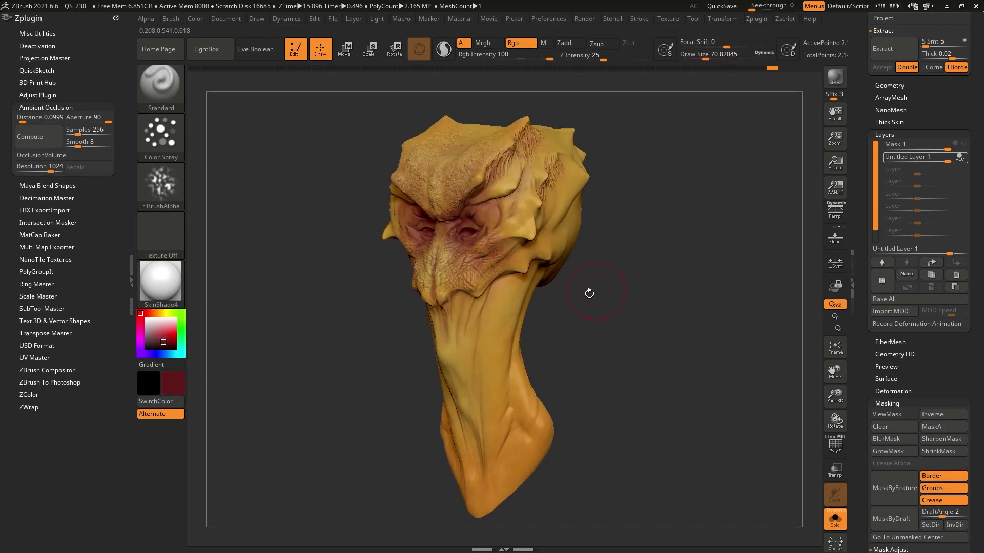
right_click_drag(538, 298, 572, 304)
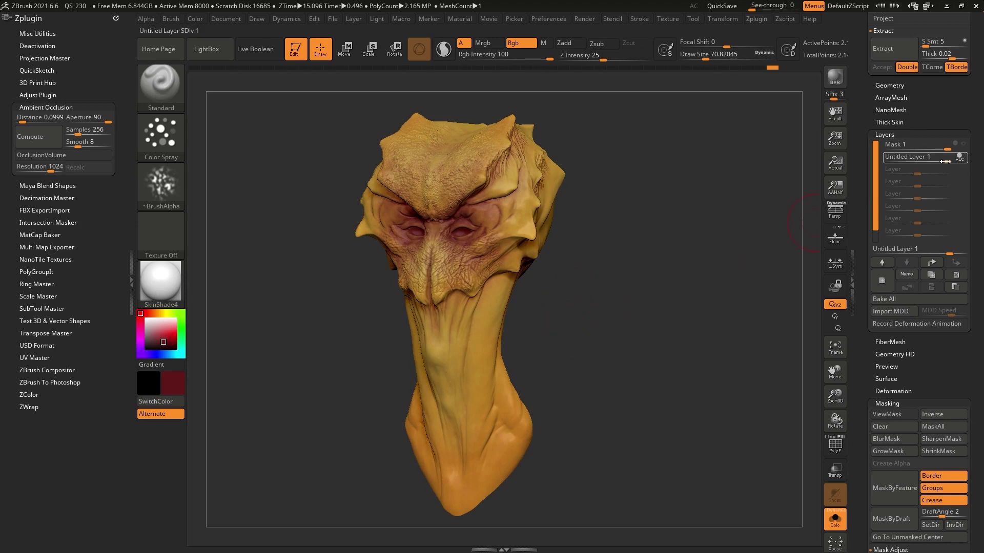
right_click_drag(658, 352, 748, 283)
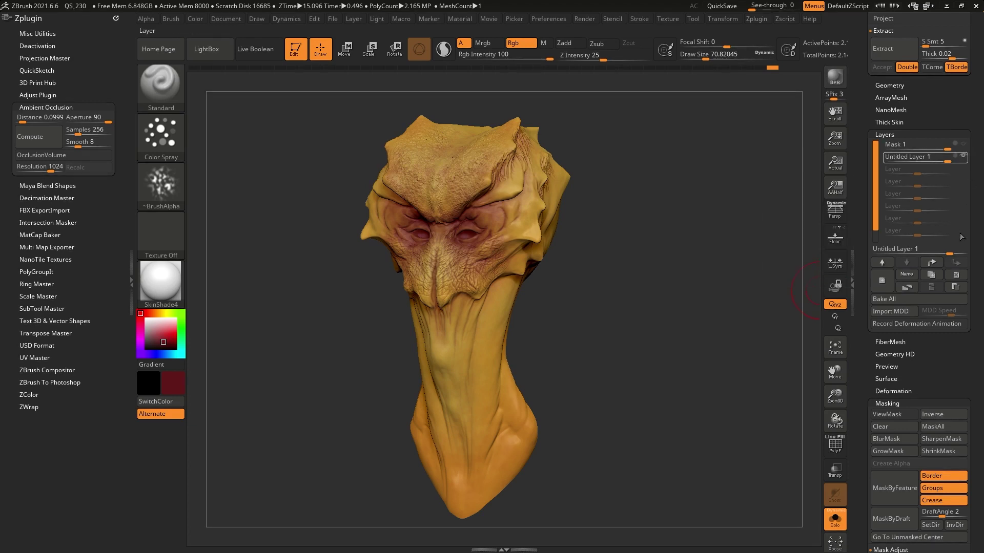
Hide the painted color layer and add a new layer
left_click(964, 157)
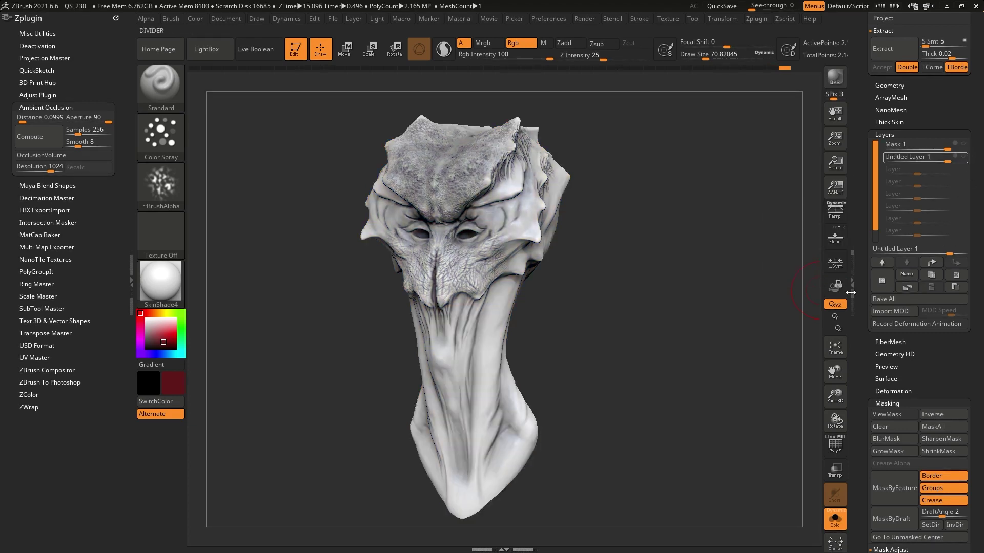
left_click(882, 282)
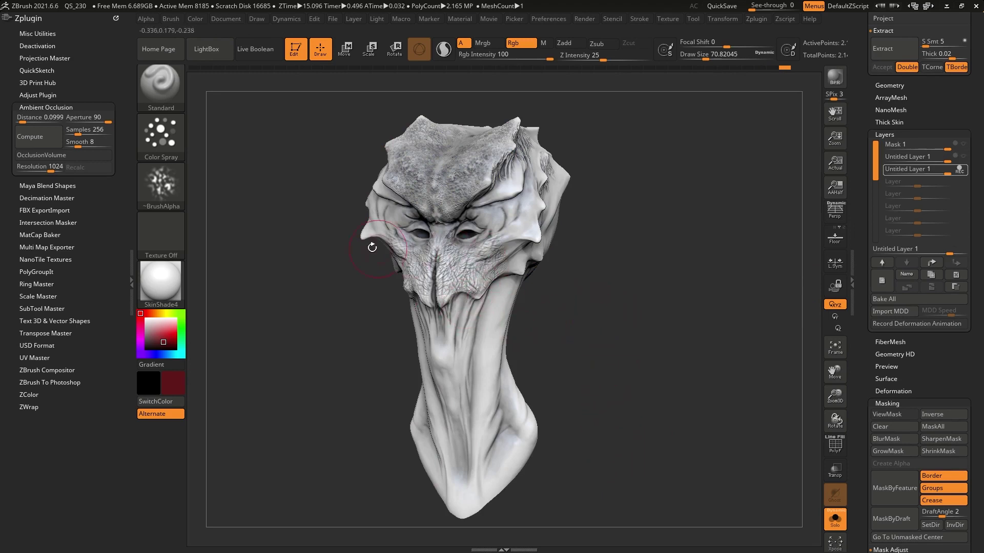
Cover the whole head in white on the new layer, using the Standard brush with the Dots stroke and no alpha
left_click_drag(169, 335, 143, 315)
right_click(434, 276)
left_click_drag(466, 240, 487, 239)
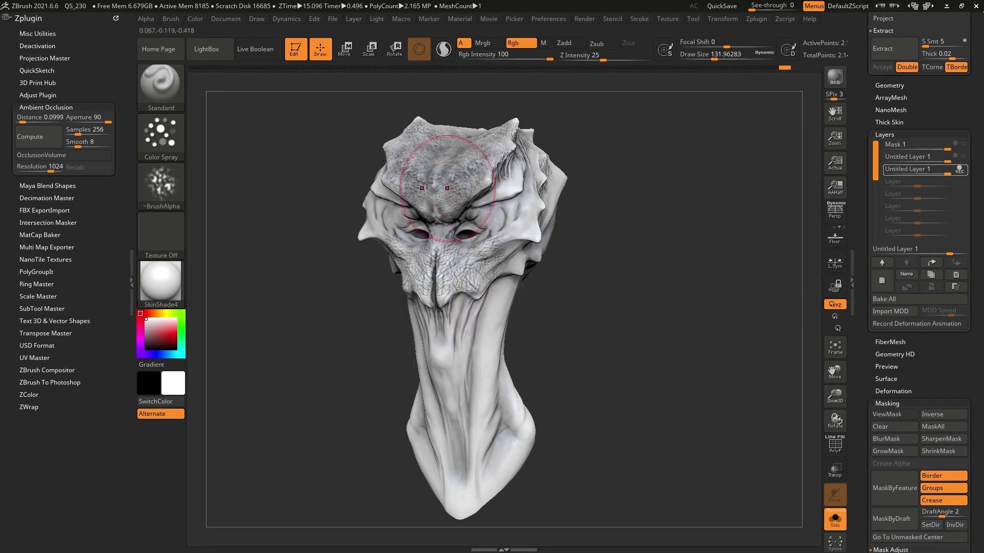
left_click(177, 21)
mouse_move(195, 20)
left_click(221, 237)
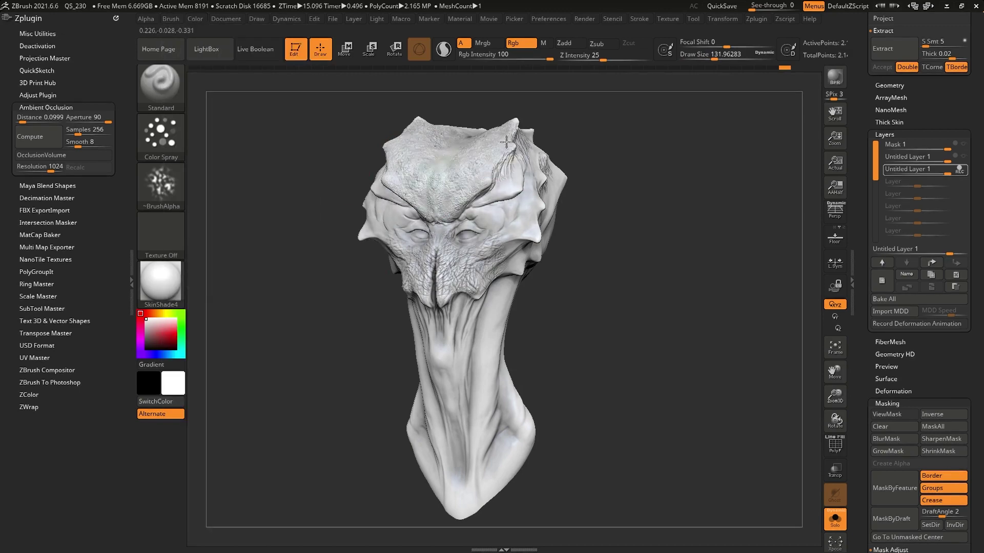
left_click(161, 134)
left_click(169, 184)
left_click_drag(667, 353, 532, 366)
mouse_move(604, 302)
left_mouse_down()
mouse_move(656, 296)
mouse_move(649, 283)
left_mouse_up()
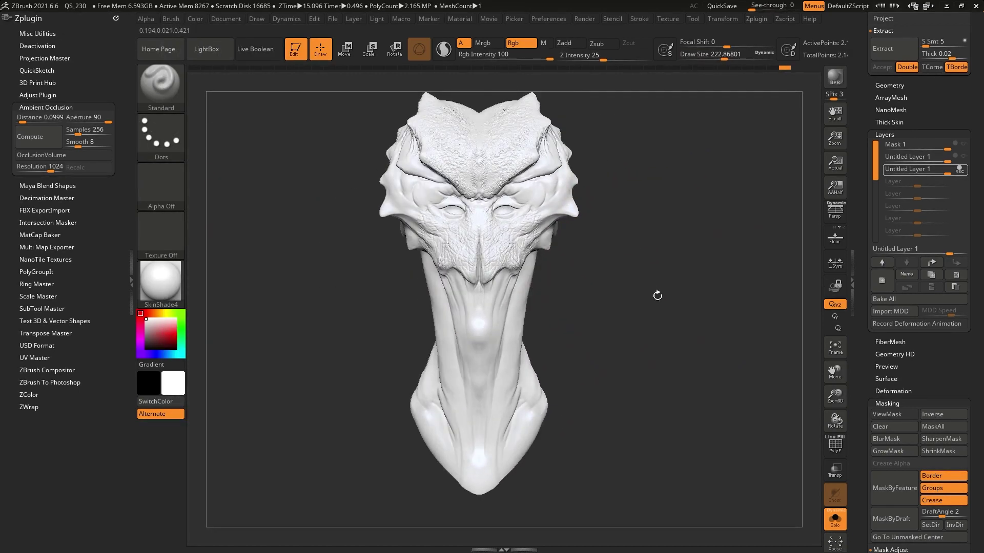
Mask the head by smoothness with a range of 39
left_click_drag(895, 374, 889, 227)
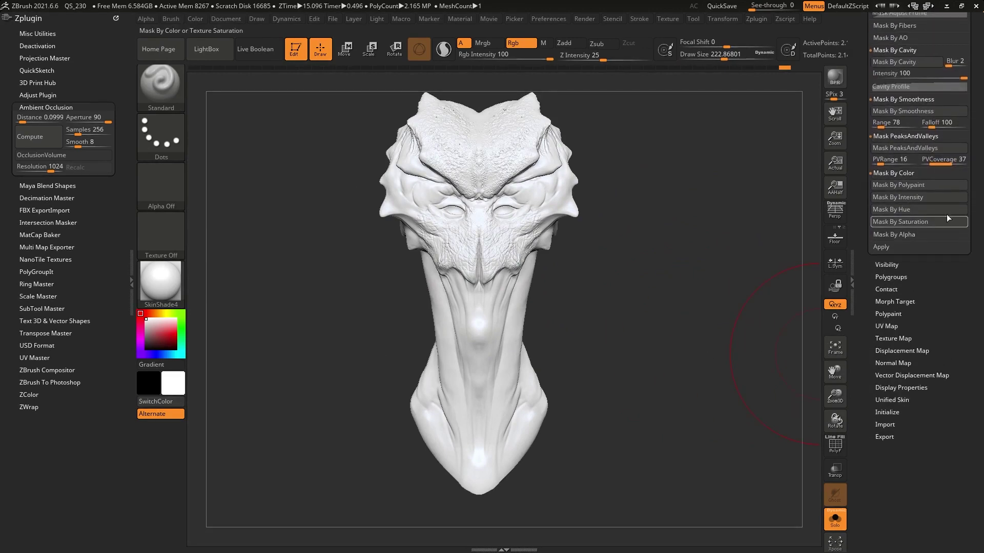
scroll(918, 160, "up", 2)
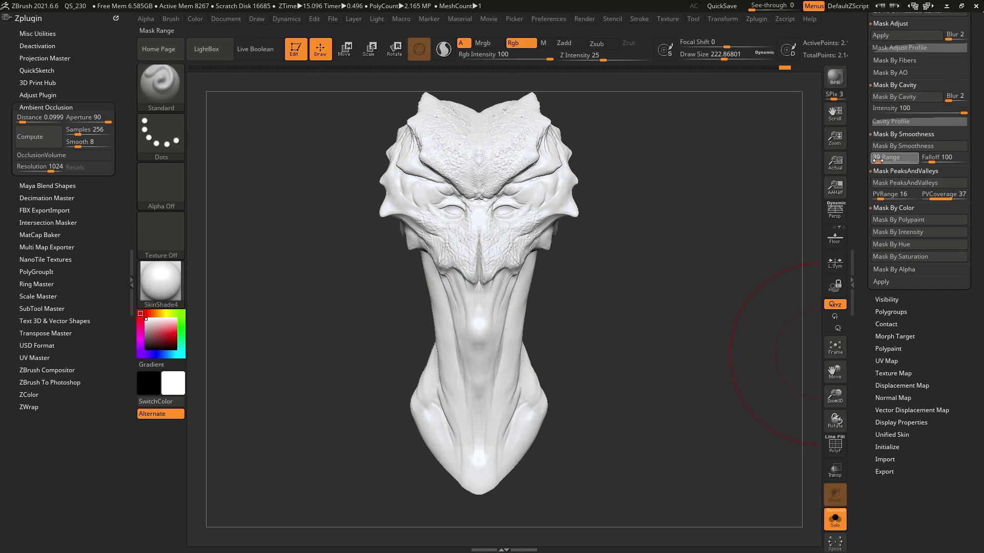
left_click(896, 150)
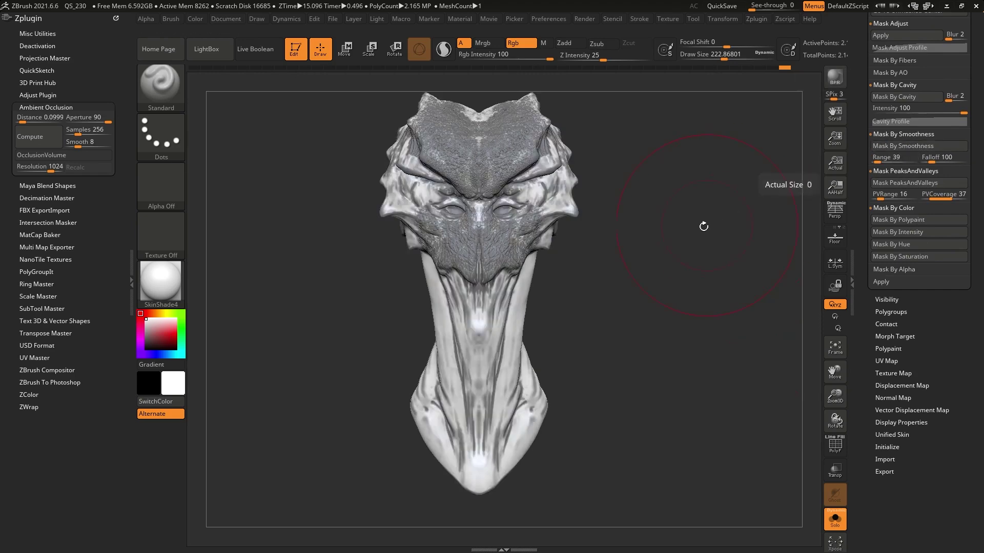
left_click_drag(714, 220, 663, 237)
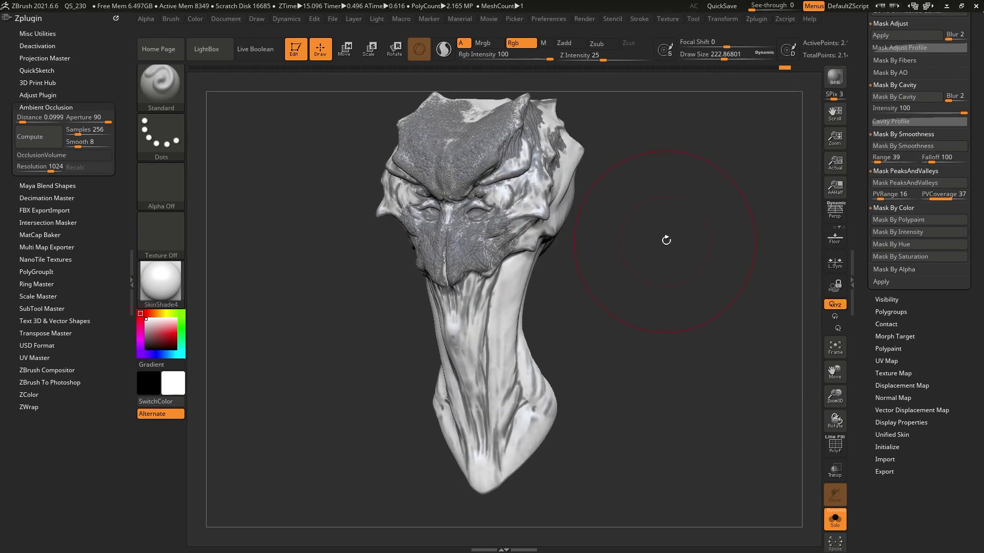
Mask the head's peaks and valleys with coverage 22, and again with range 6 and coverage 44
left_click(943, 182)
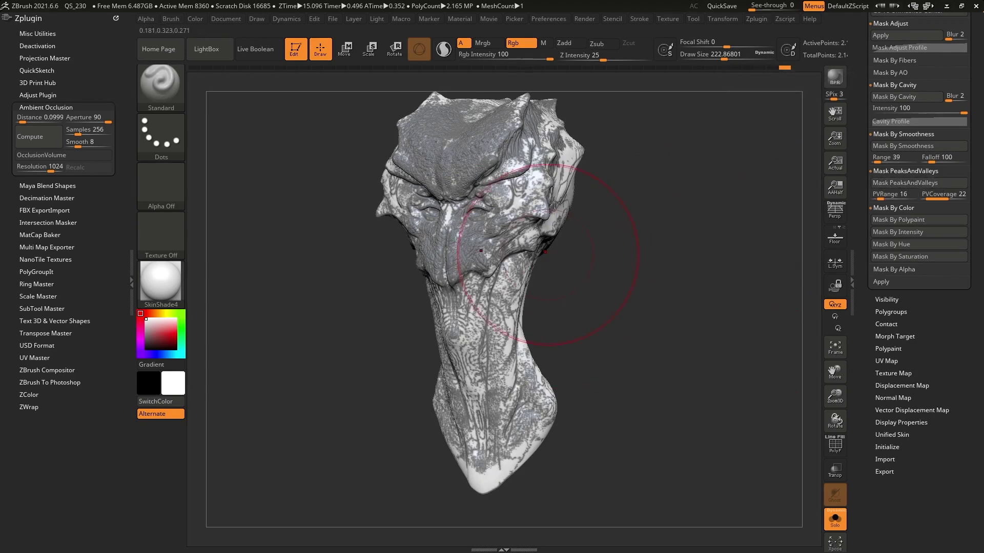
left_click_drag(644, 255, 651, 255)
left_click_drag(879, 195, 942, 196)
left_click(889, 185)
left_click(943, 182)
left_click_drag(799, 228, 779, 228)
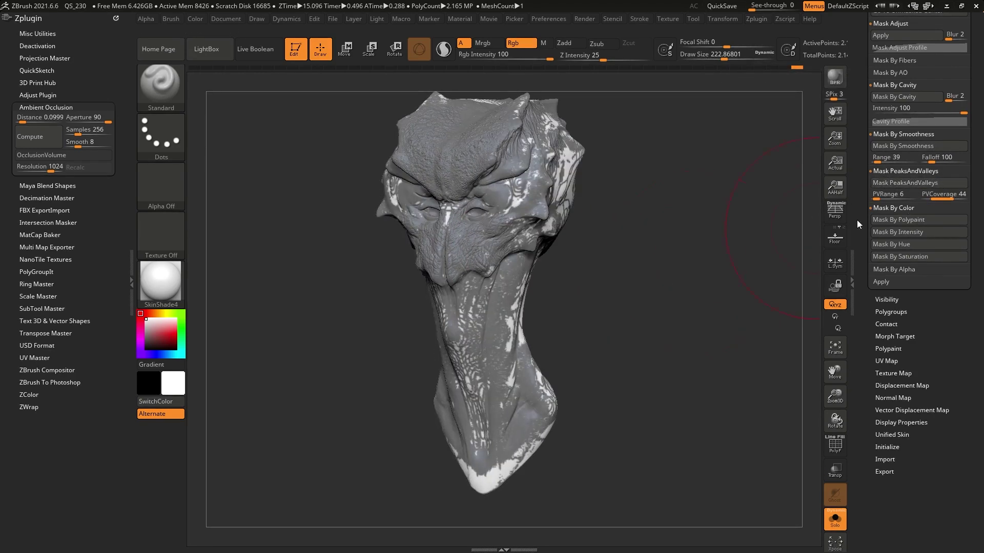
Set the peaks-and-valleys range to 38, regenerate the mask and check it around the head
left_click(889, 196)
left_click(896, 186)
mouse_move(613, 251)
left_mouse_down()
mouse_move(548, 225)
mouse_move(579, 190)
left_mouse_up()
left_click_drag(603, 264, 617, 259)
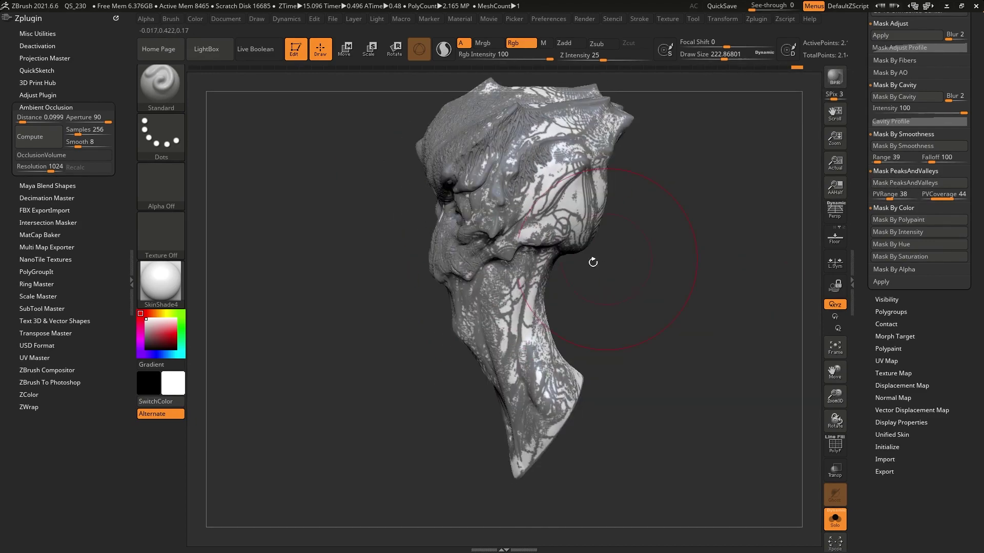
left_click_drag(618, 197, 615, 245)
mouse_move(528, 177)
left_mouse_down()
mouse_move(590, 320)
mouse_move(614, 279)
mouse_move(542, 230)
mouse_move(655, 303)
mouse_move(666, 231)
mouse_move(567, 312)
mouse_move(602, 359)
left_mouse_up()
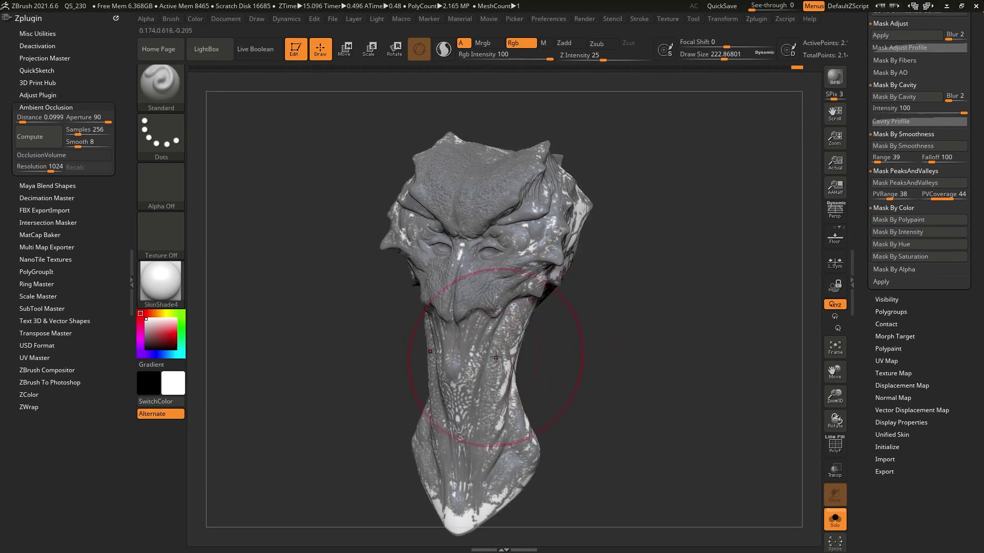
left_click_drag(617, 276, 623, 300)
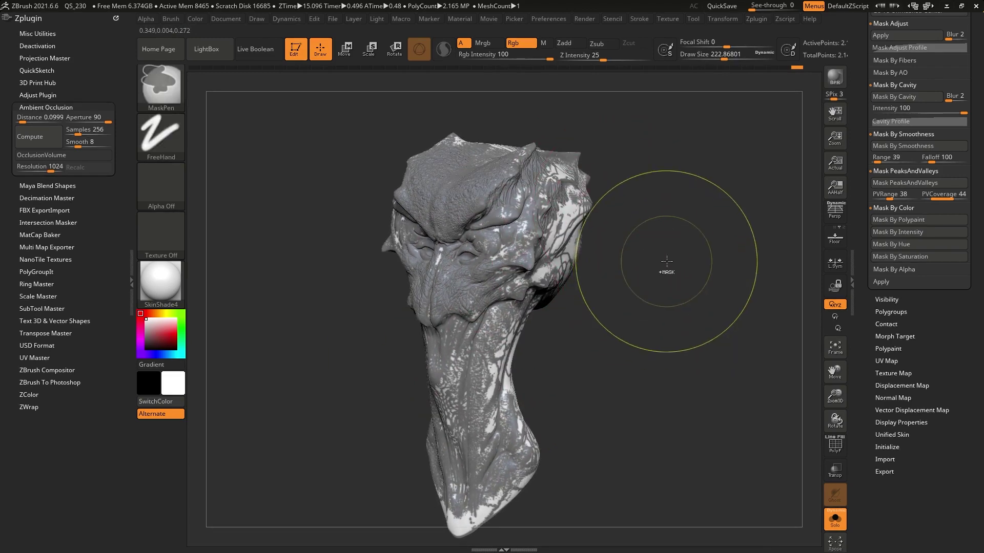
Pick near-black as the paint color, blur the peaks-and-valleys mask and turn off its display
left_click(621, 359, "ctrl")
left_click_drag(666, 366, 660, 365)
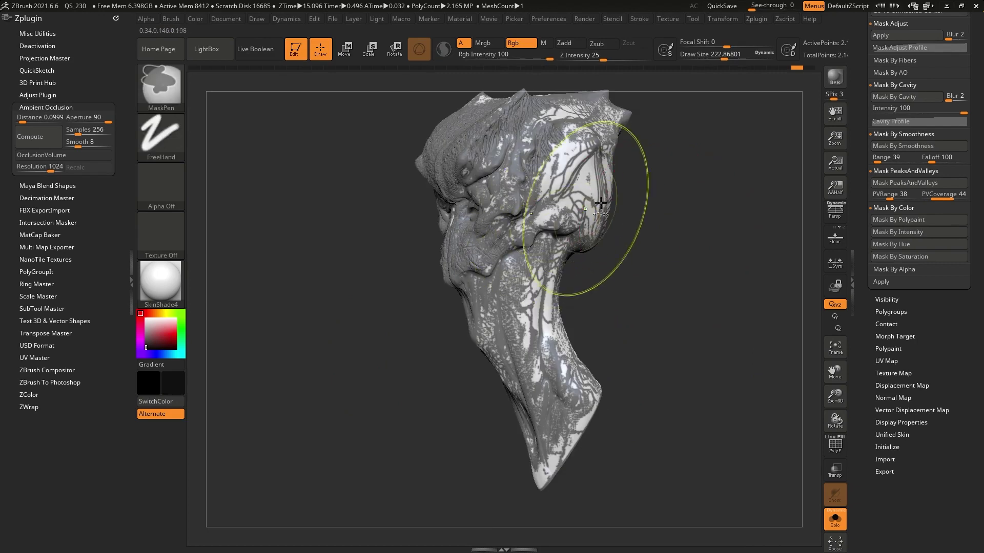
right_click(685, 187)
left_click(638, 187)
left_click(640, 193)
left_click(684, 192)
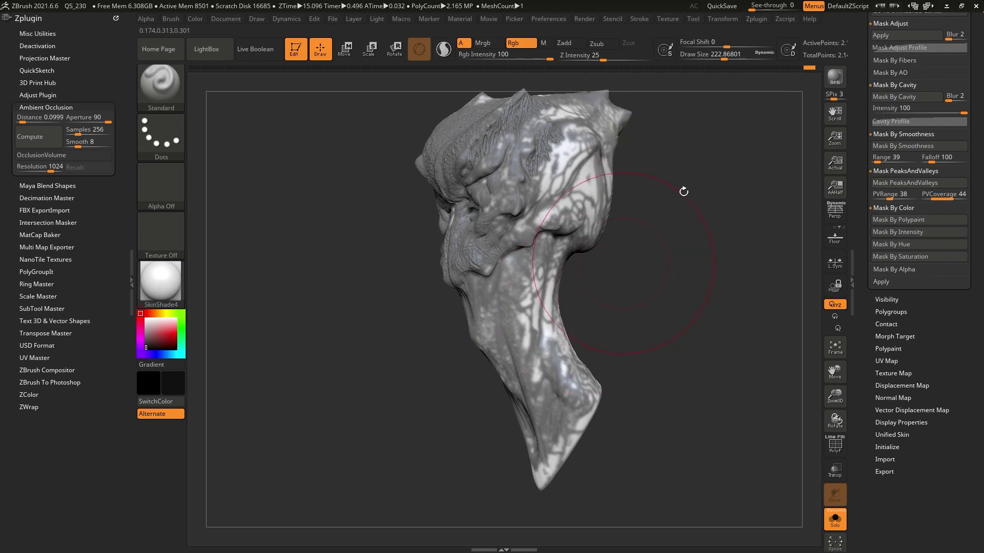
key("ctrl+h")
Paint the sides and back of the head and neck near-black through the hidden mask
mouse_move(646, 273)
left_mouse_down()
mouse_move(564, 218)
mouse_move(586, 224)
mouse_move(543, 220)
mouse_move(589, 231)
mouse_move(569, 426)
left_mouse_up()
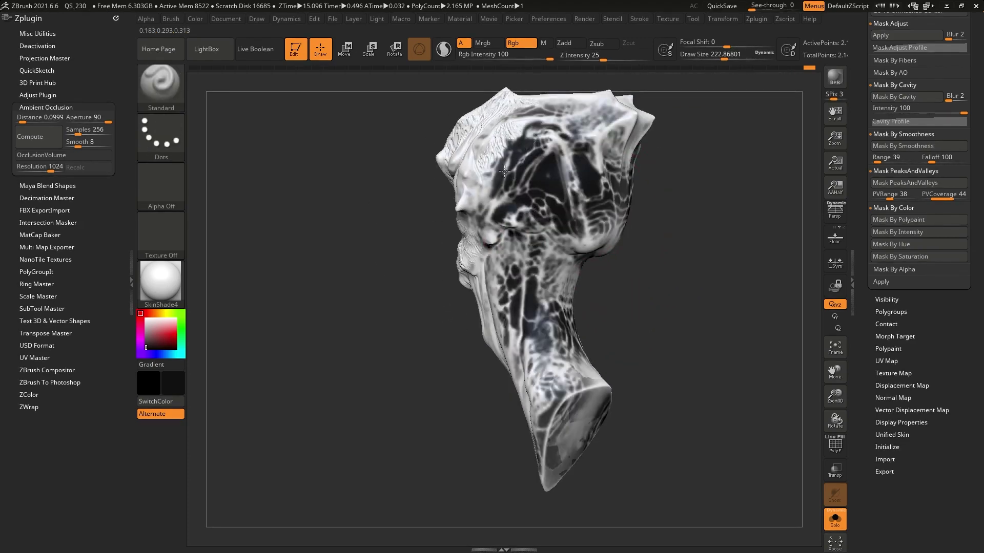
left_click_drag(635, 359, 717, 358)
left_click_drag(499, 154, 484, 389)
mouse_move(445, 390)
left_mouse_down()
mouse_move(559, 376)
mouse_move(600, 307)
mouse_move(630, 210)
mouse_move(679, 244)
mouse_move(630, 256)
mouse_move(617, 185)
mouse_move(649, 321)
left_mouse_up()
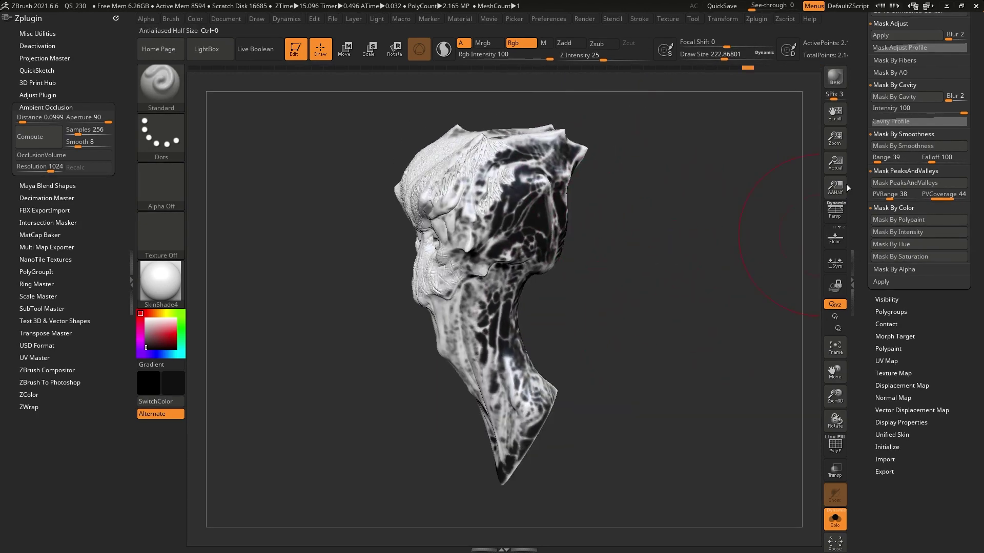
scroll(922, 169, "up", 10)
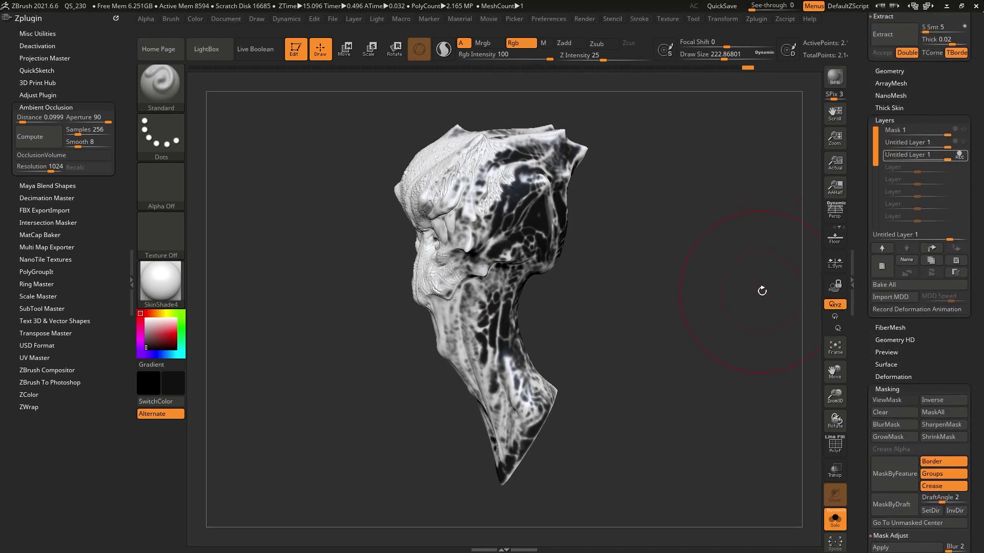